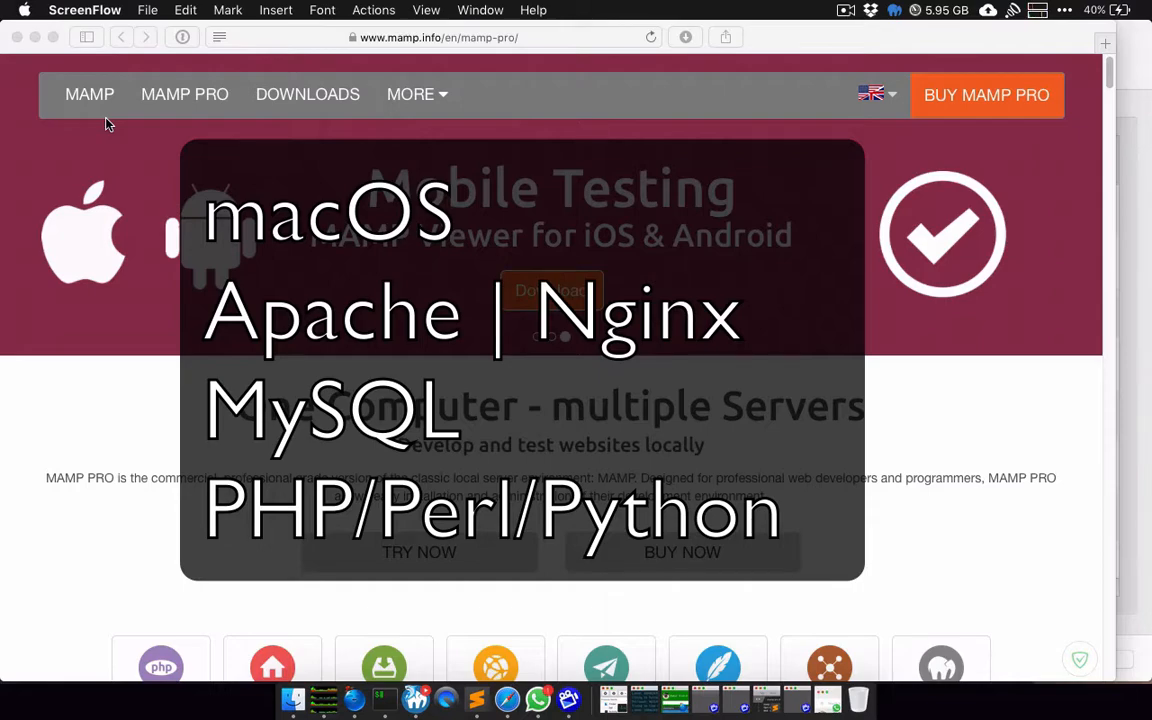
scroll(200, 244, "down", 5)
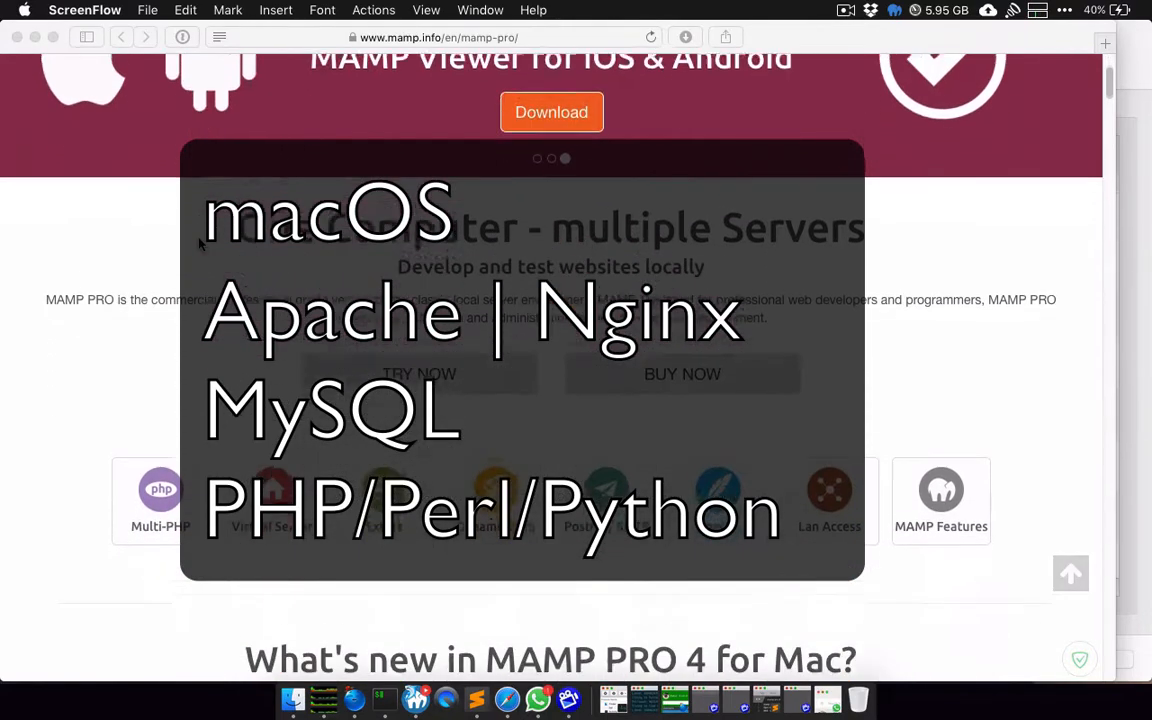
scroll(200, 244, "down", 2)
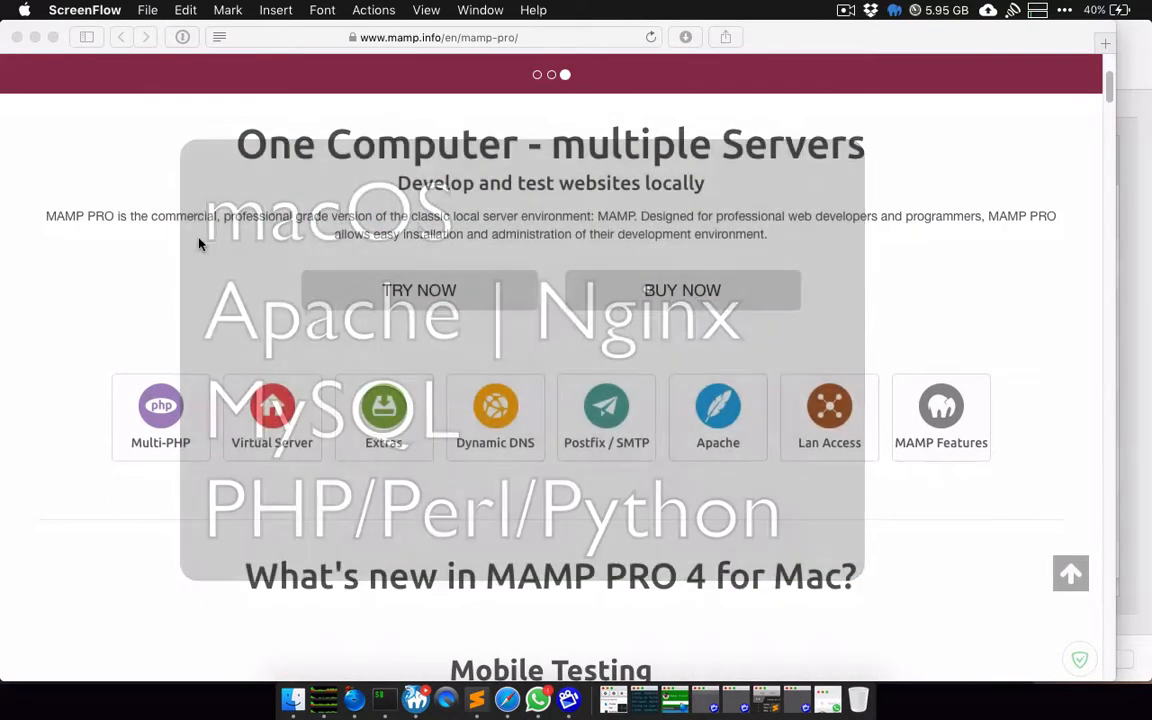
scroll(203, 240, "down", 3)
scroll(308, 337, "up", 3)
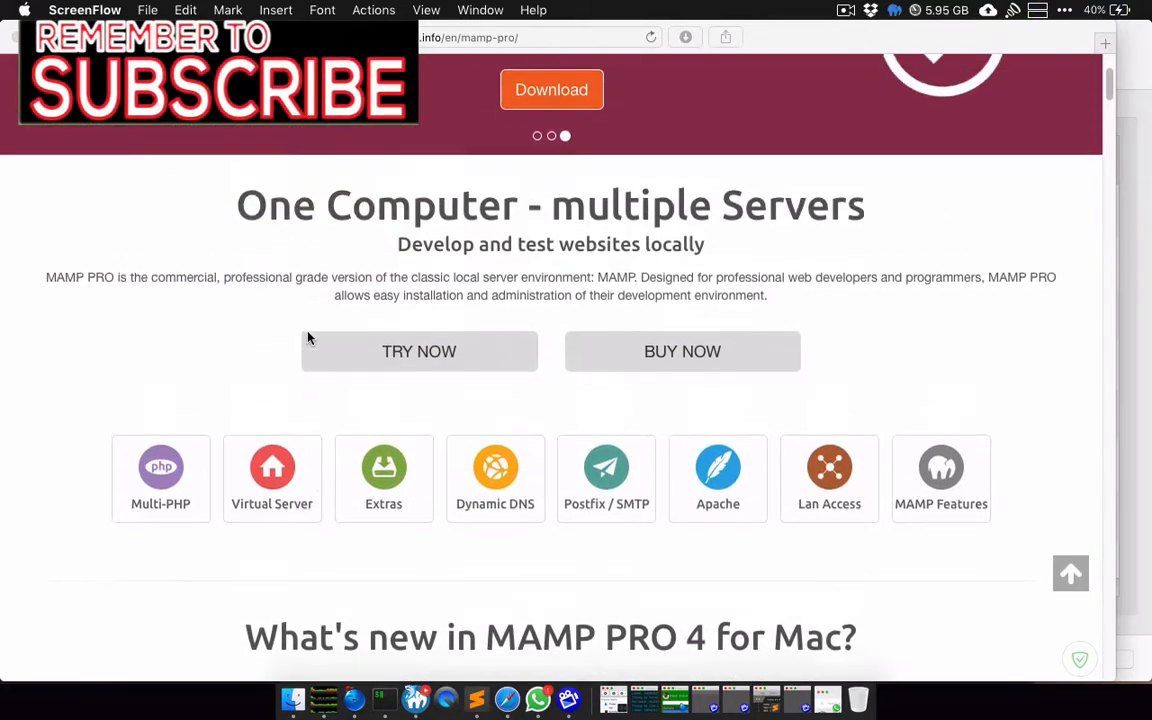
scroll(308, 337, "down", 4)
scroll(308, 337, "down", 10)
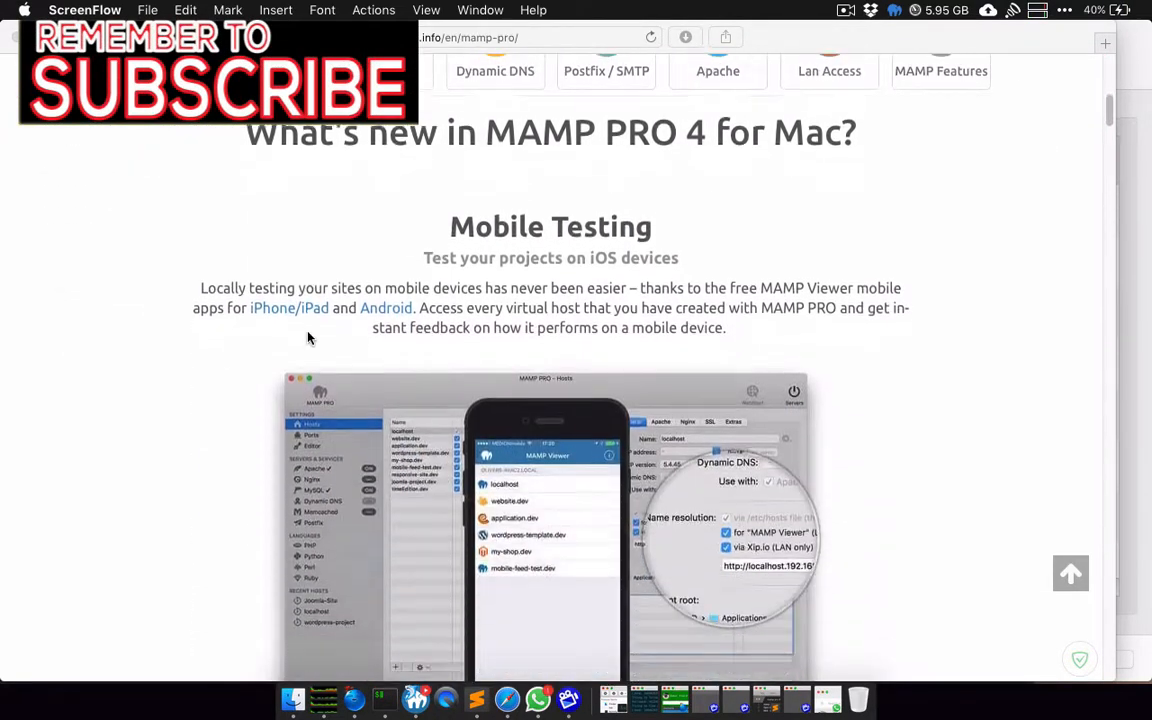
scroll(413, 368, "down", 5)
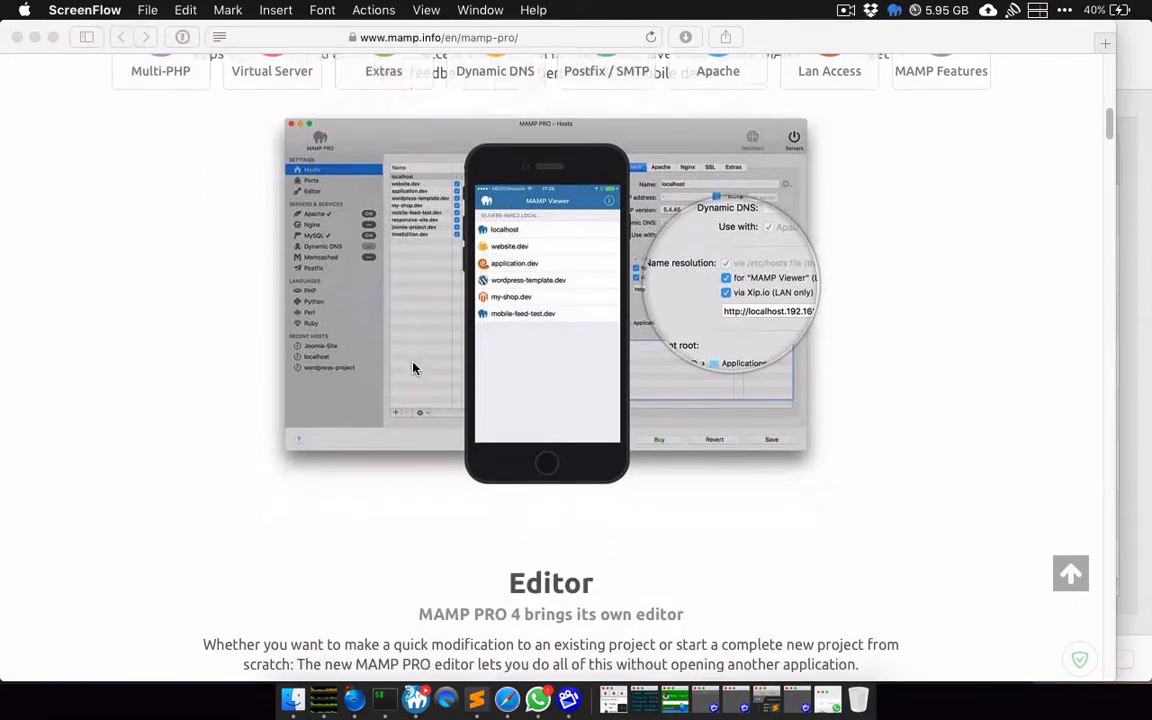
scroll(413, 368, "down", 15)
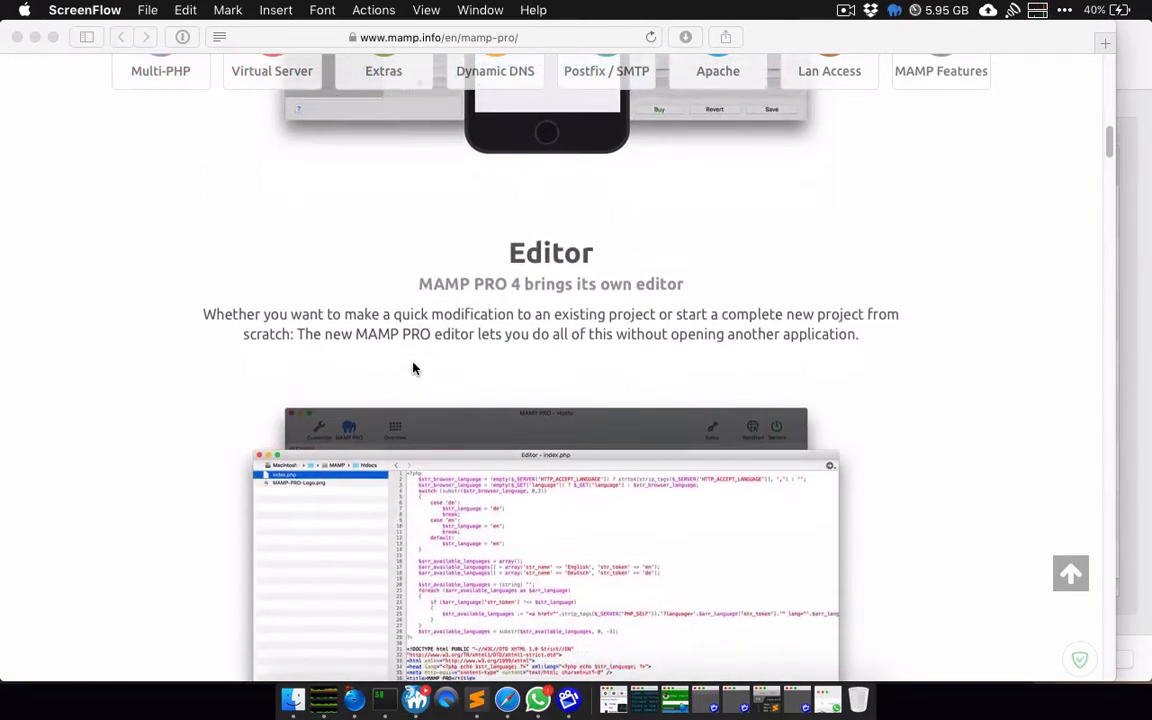
scroll(413, 368, "down", 9)
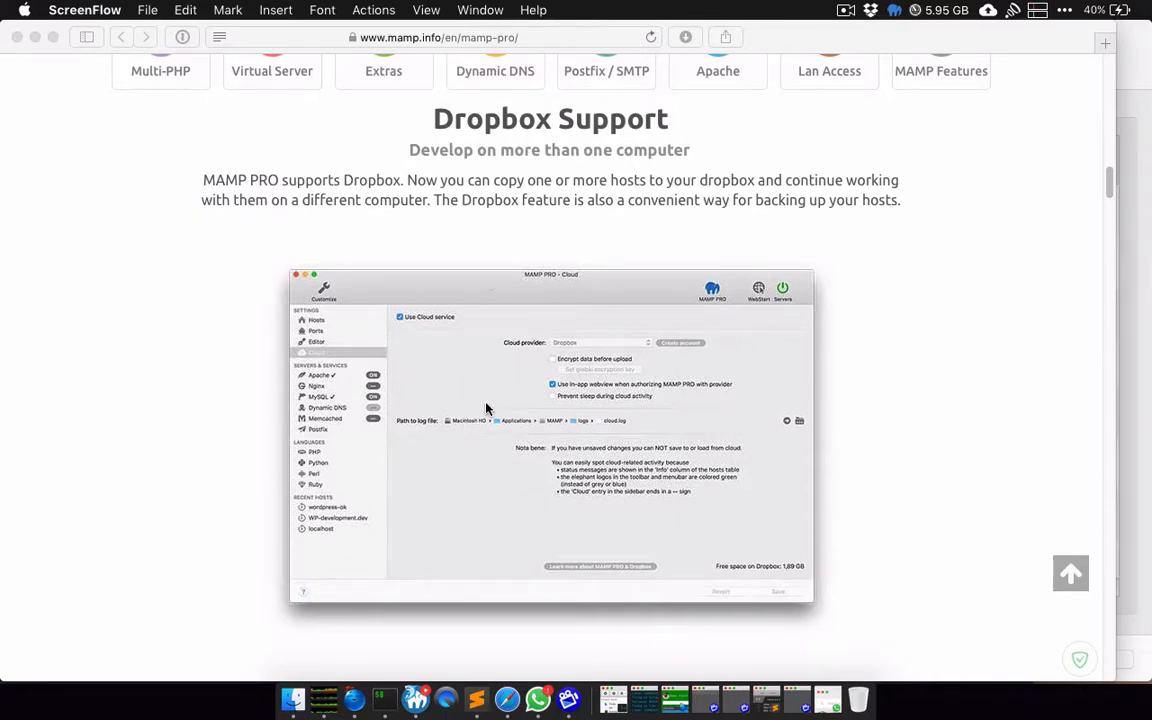
scroll(487, 408, "up", 3)
scroll(487, 408, "down", 2)
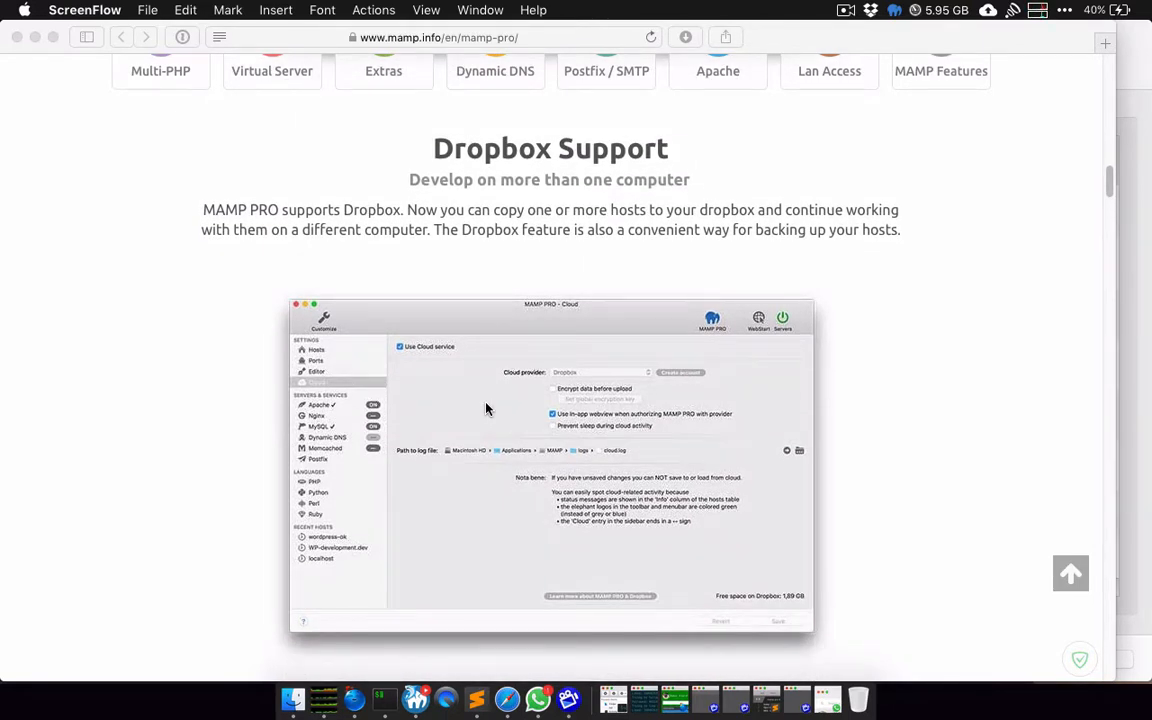
scroll(487, 408, "down", 4)
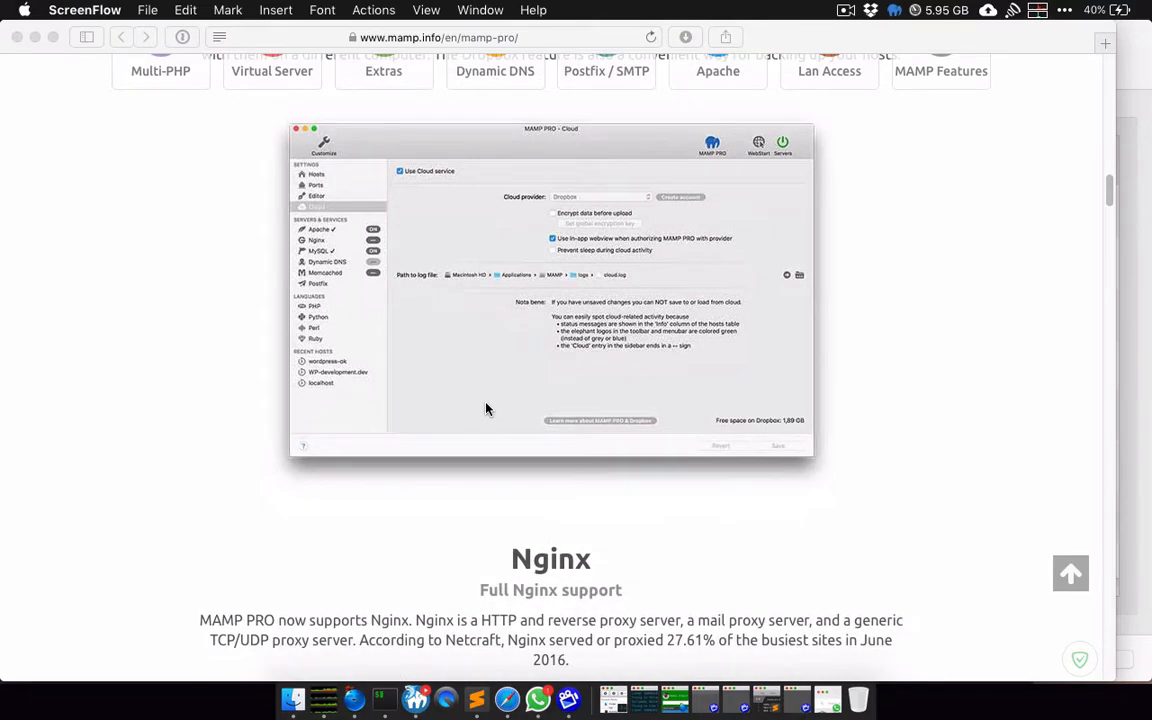
scroll(487, 408, "down", 3)
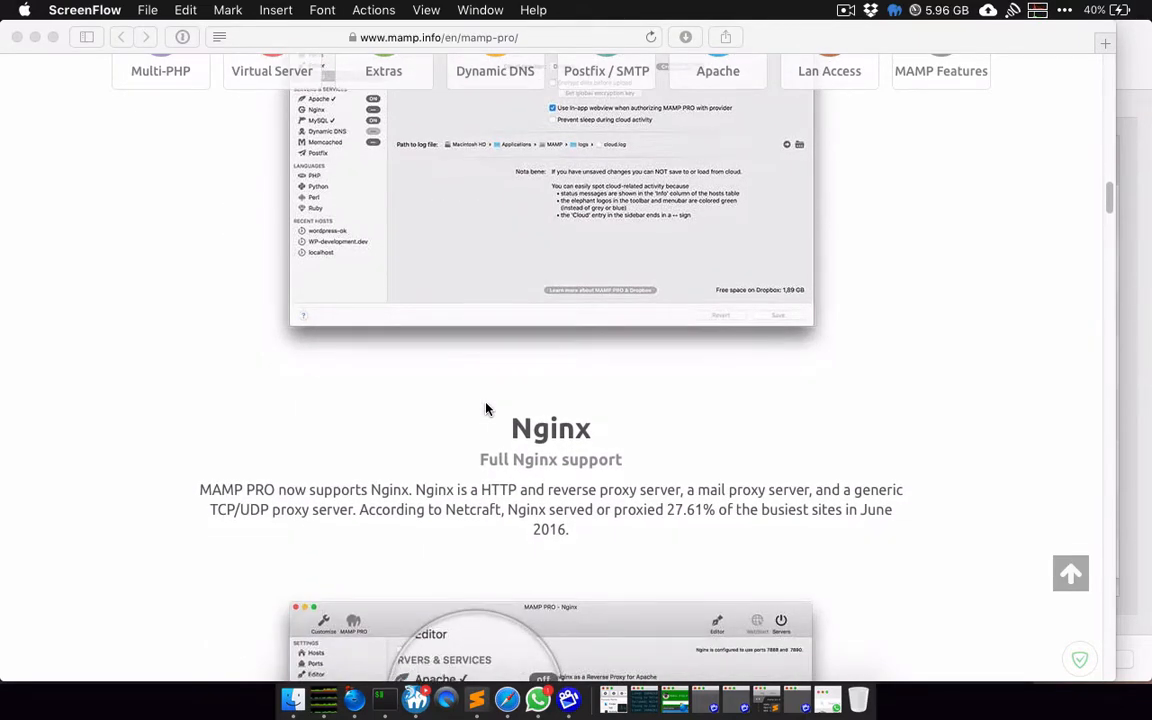
scroll(487, 408, "down", 9)
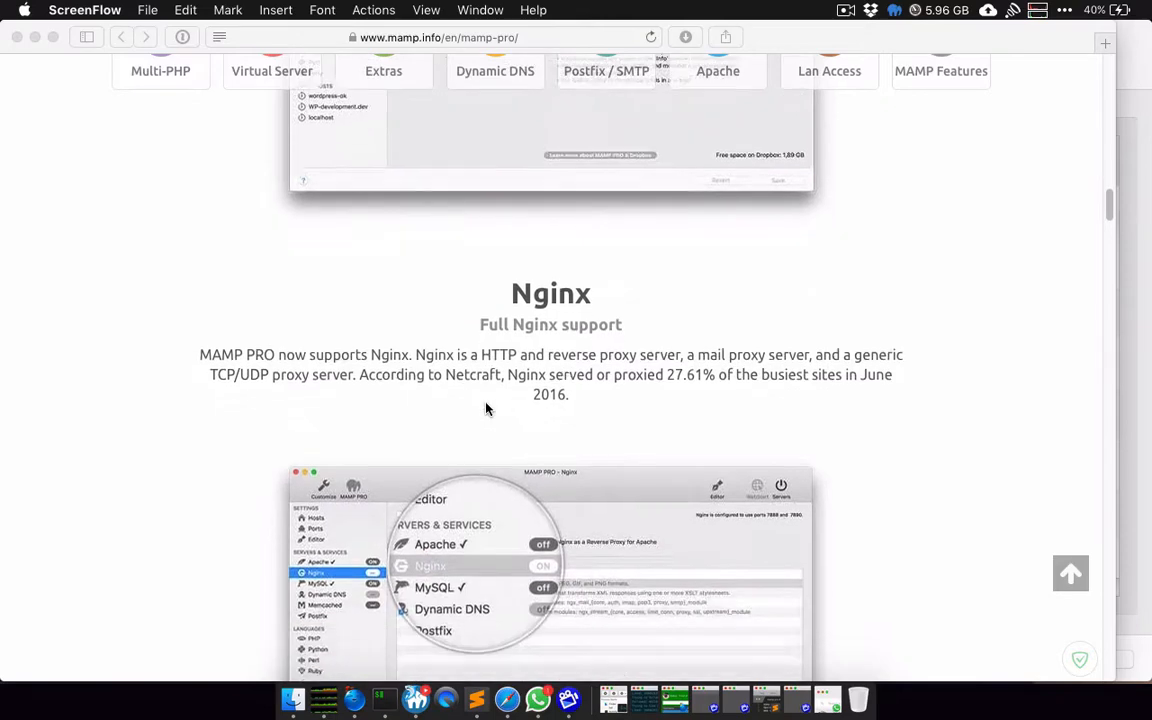
scroll(487, 406, "down", 2)
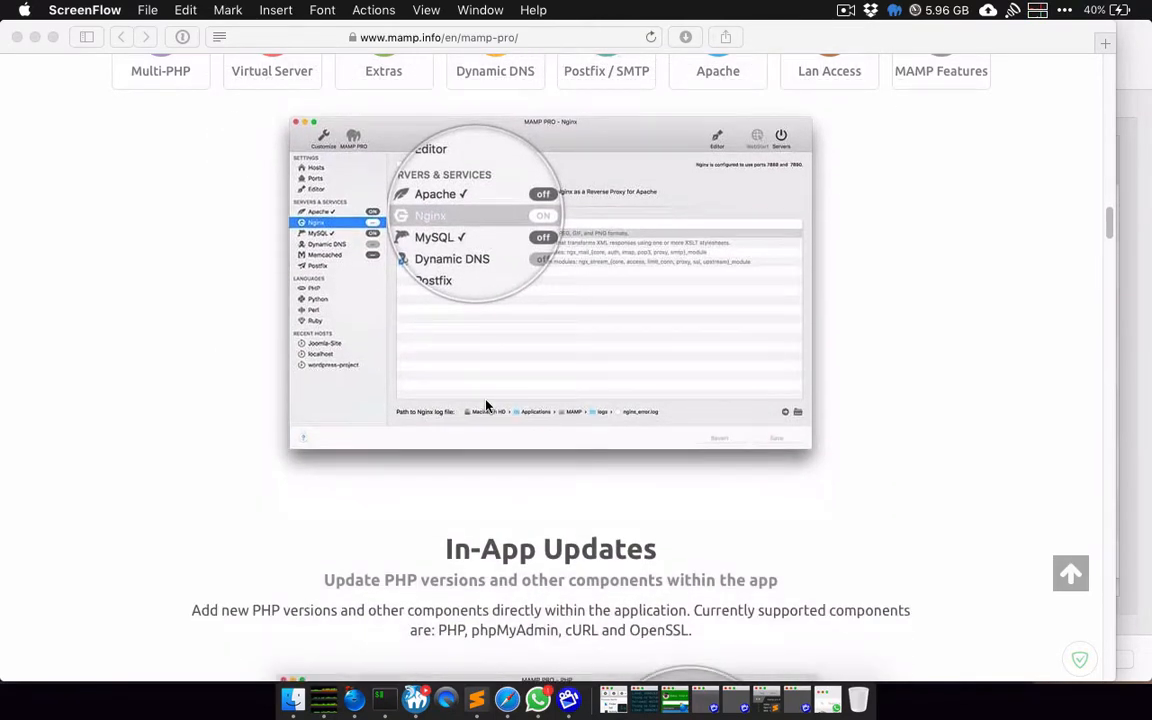
scroll(487, 406, "down", 4)
scroll(487, 405, "down", 11)
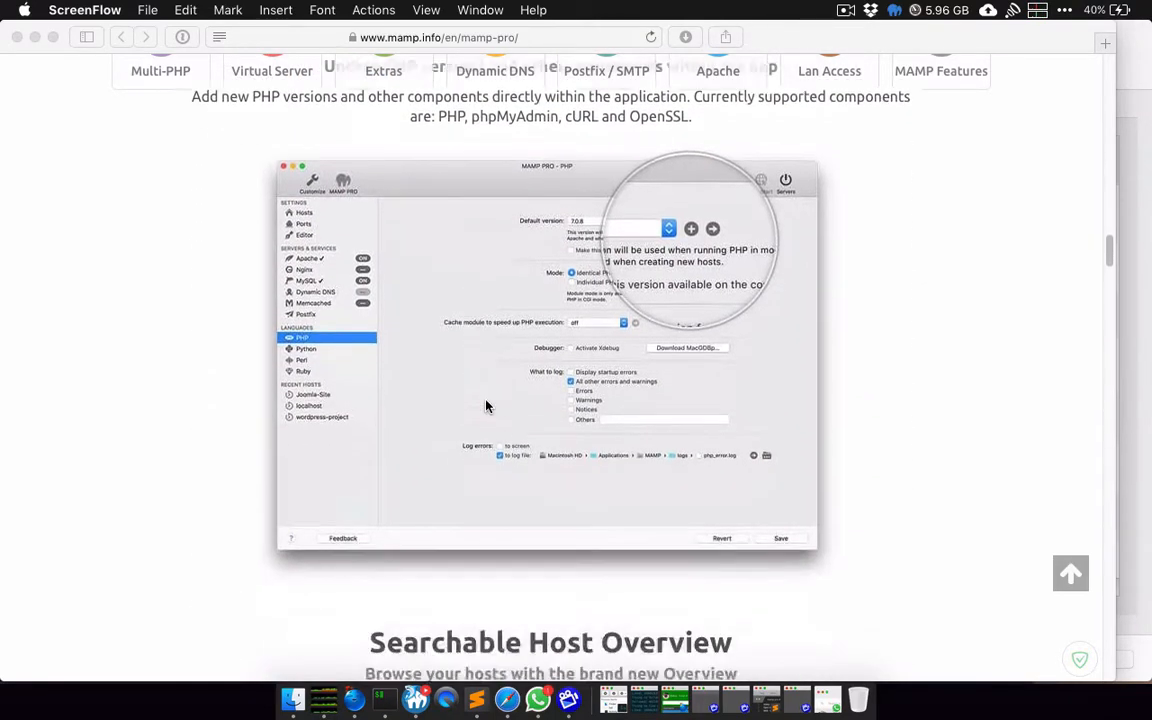
scroll(487, 406, "down", 10)
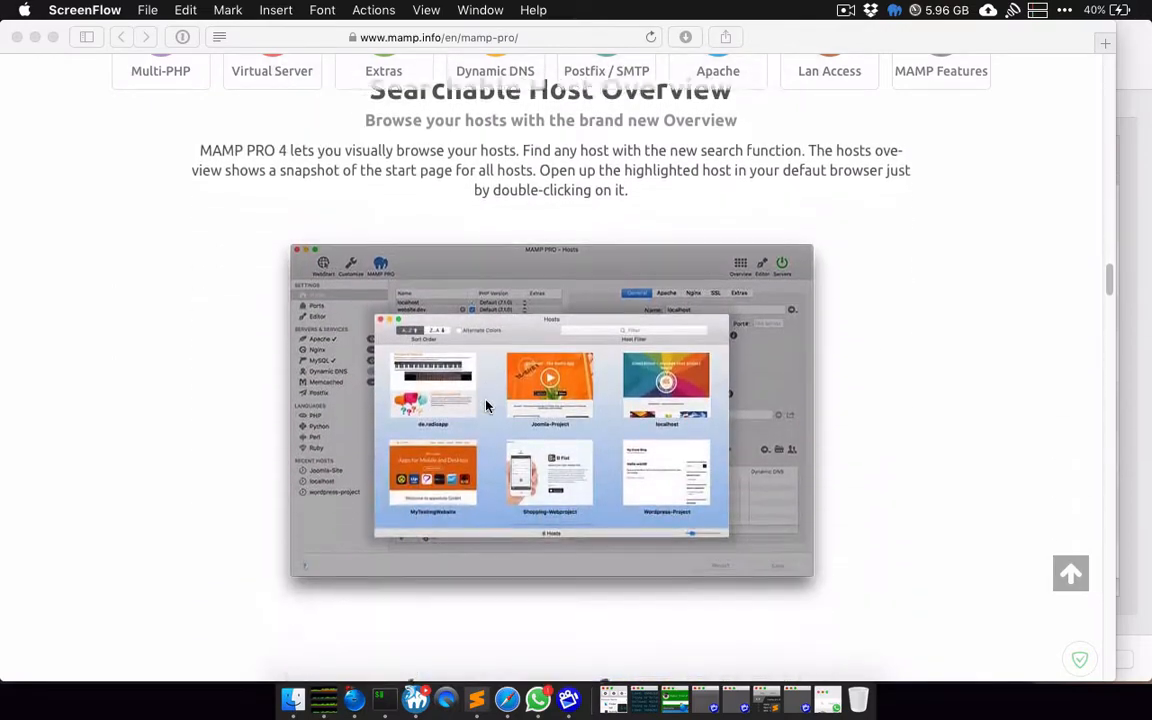
scroll(486, 404, "up", 2)
scroll(484, 417, "down", 20)
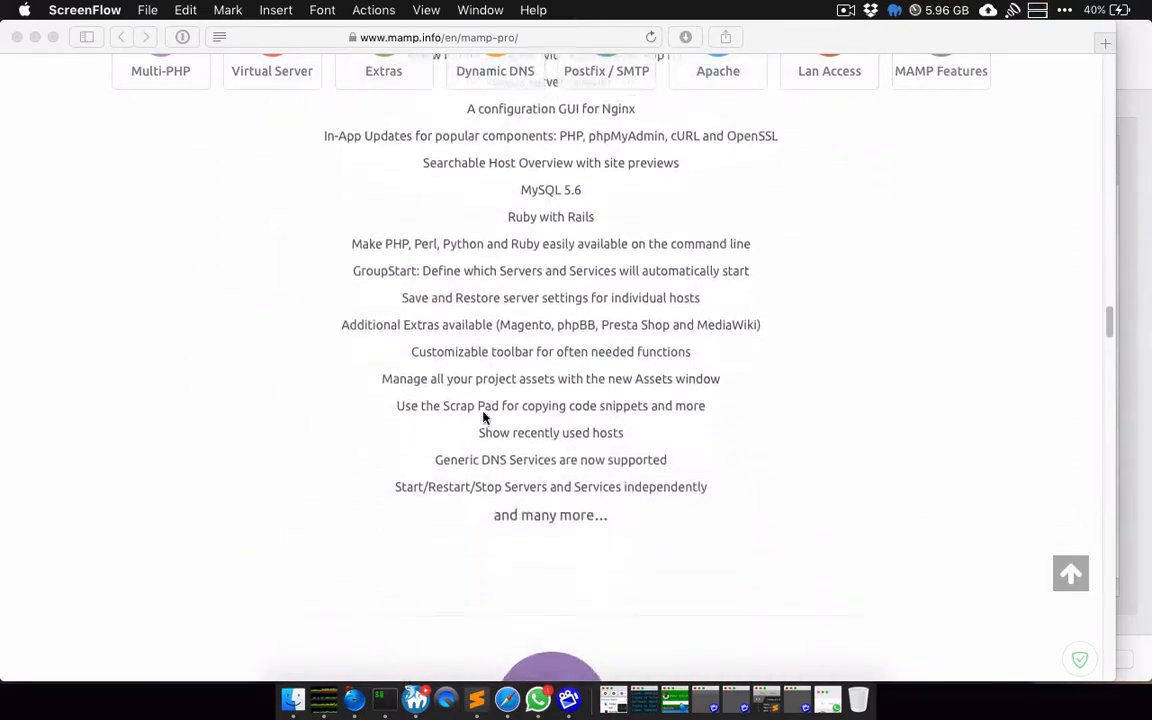
scroll(484, 417, "up", 3)
scroll(484, 417, "up", 2)
scroll(484, 417, "down", 13)
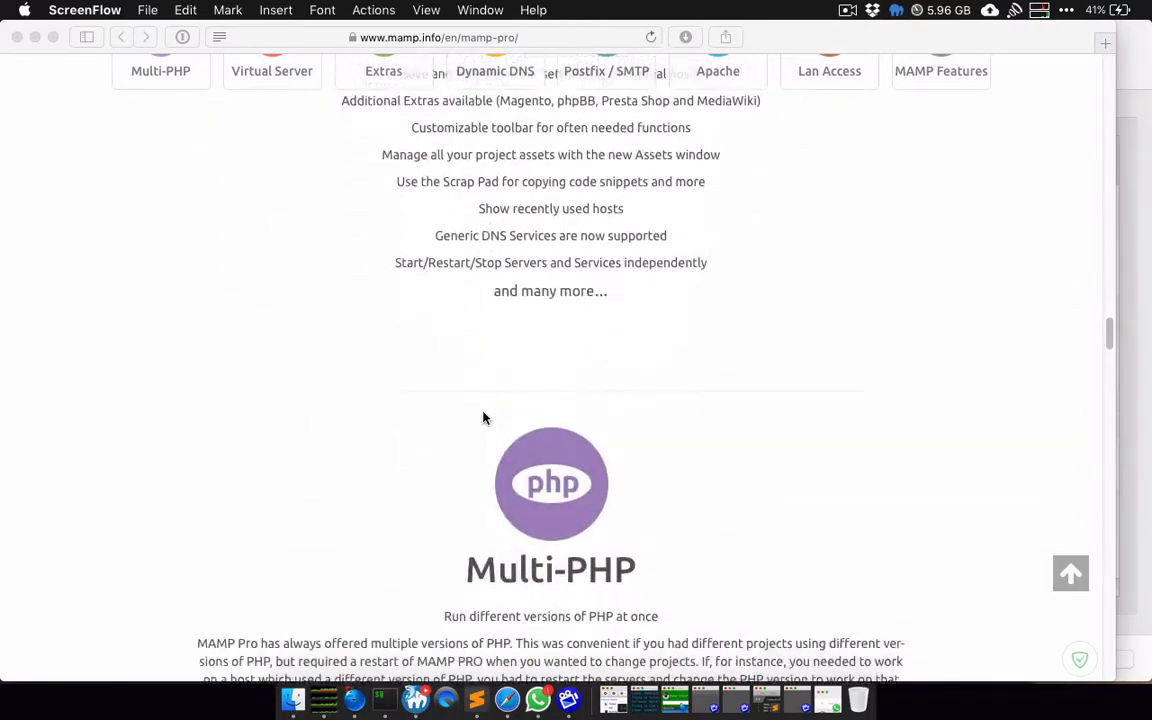
scroll(484, 417, "down", 15)
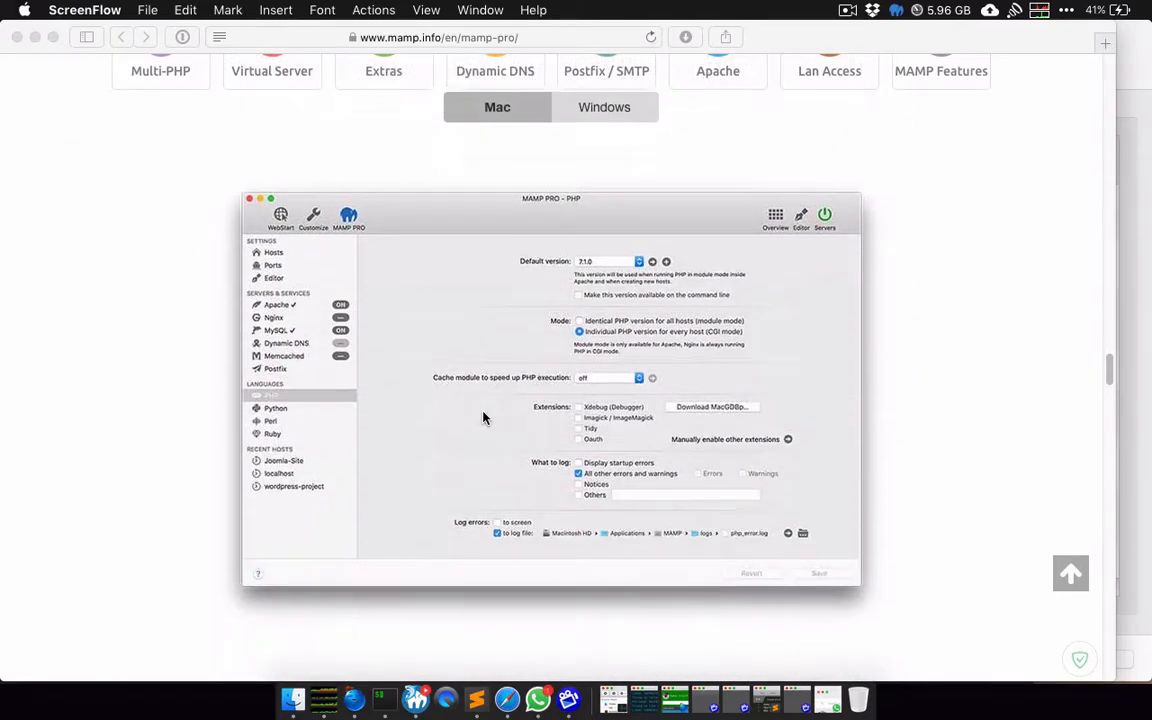
scroll(484, 417, "down", 20)
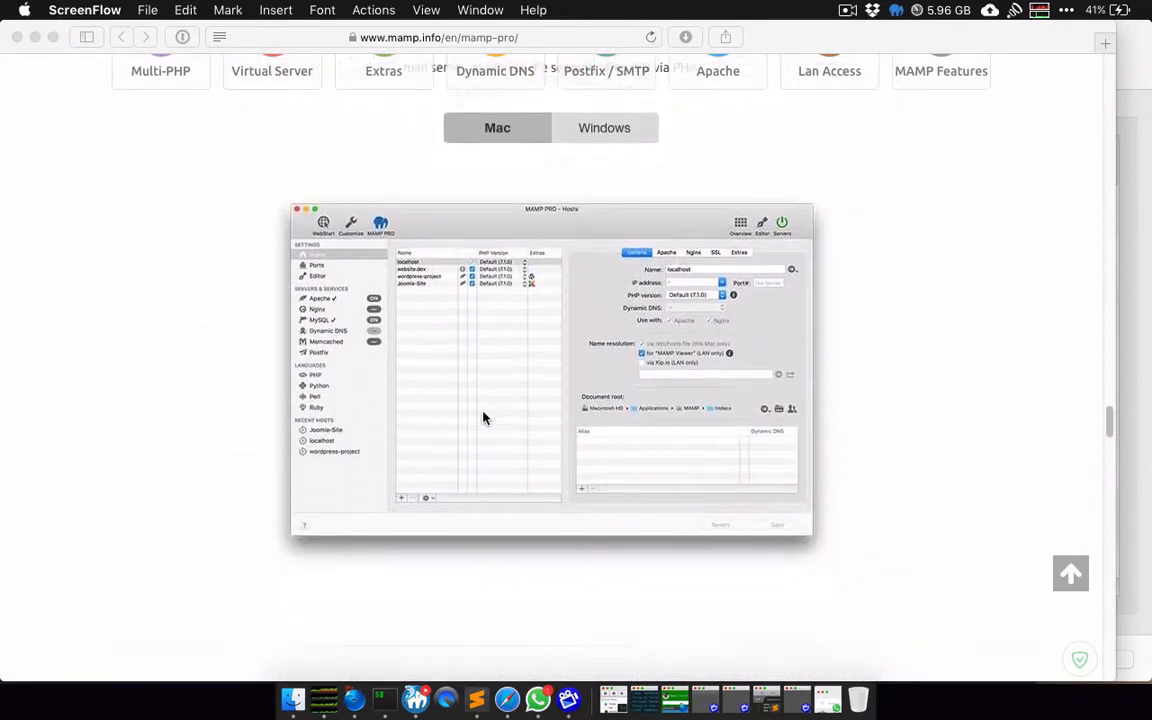
scroll(484, 417, "down", 16)
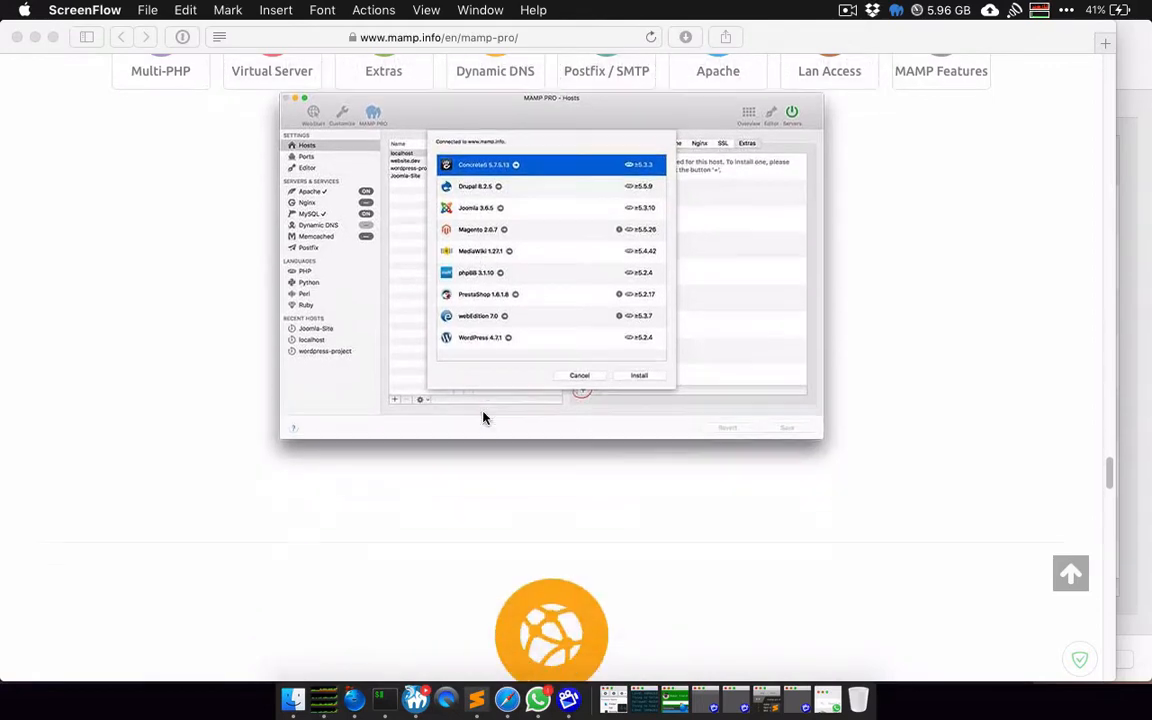
scroll(484, 417, "down", 20)
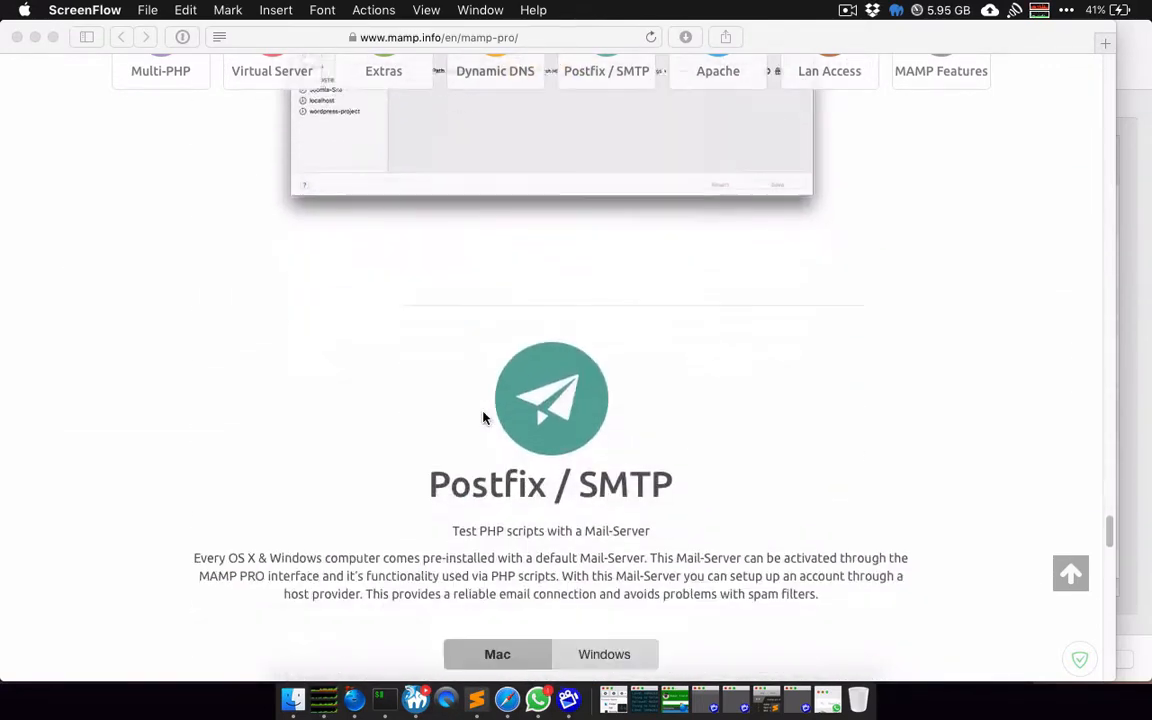
scroll(484, 417, "down", 18)
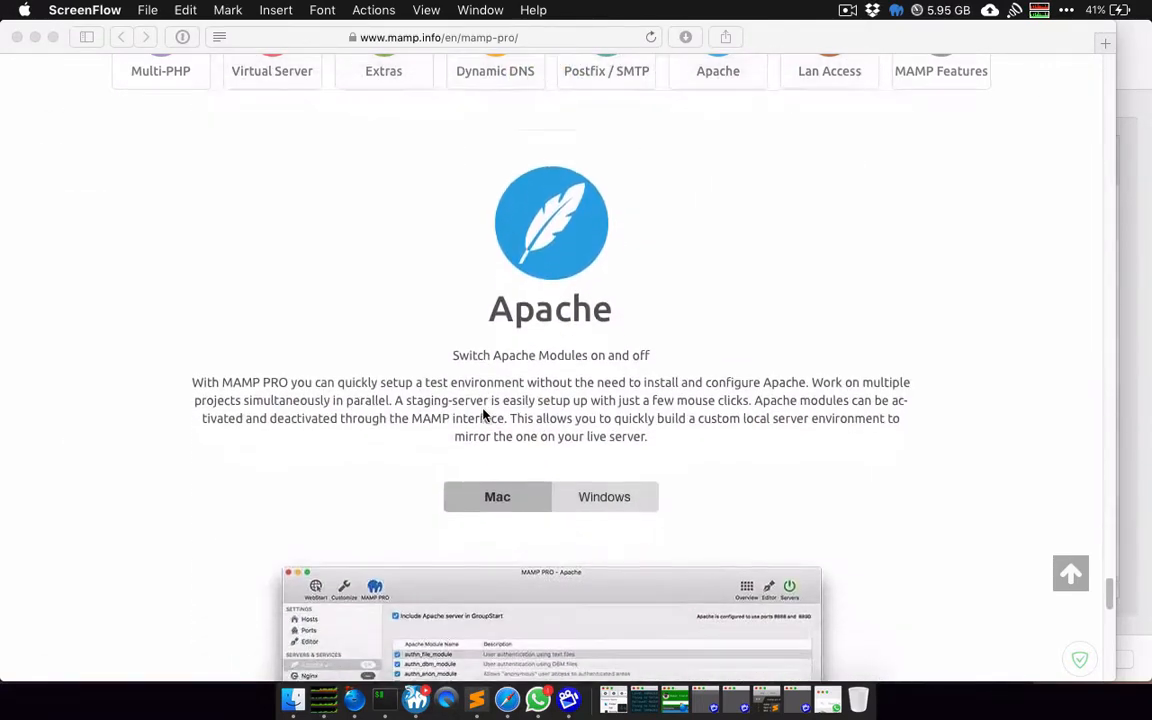
scroll(484, 417, "up", 20)
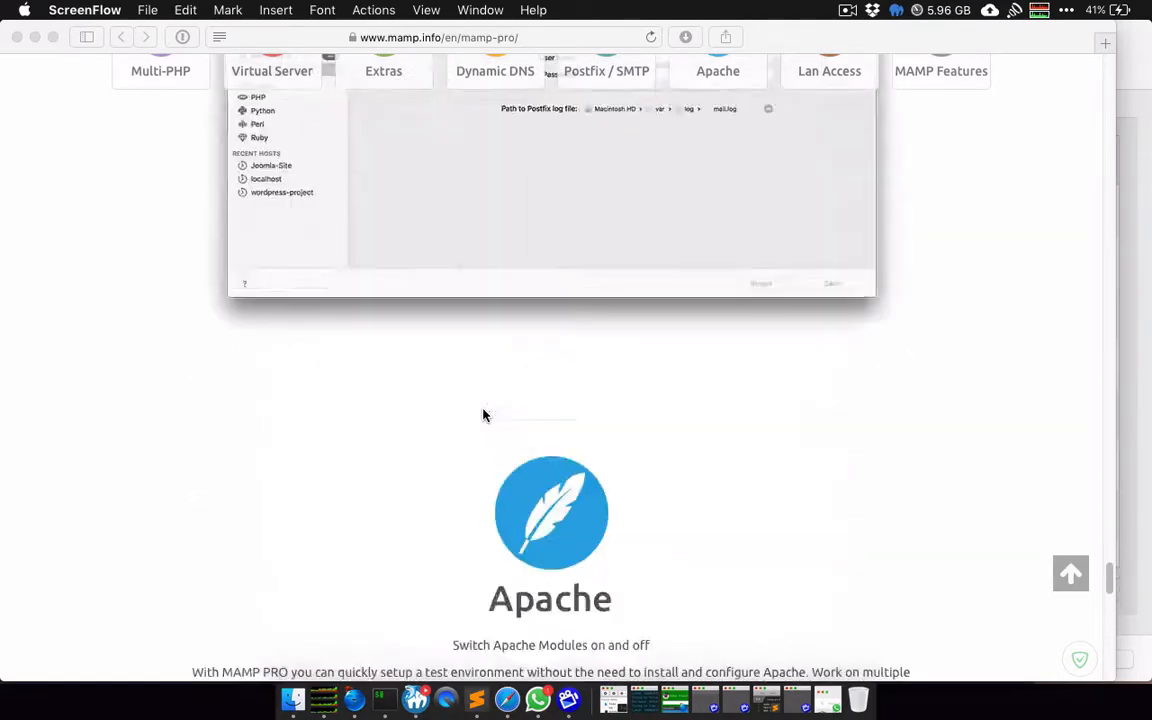
scroll(484, 415, "down", 4)
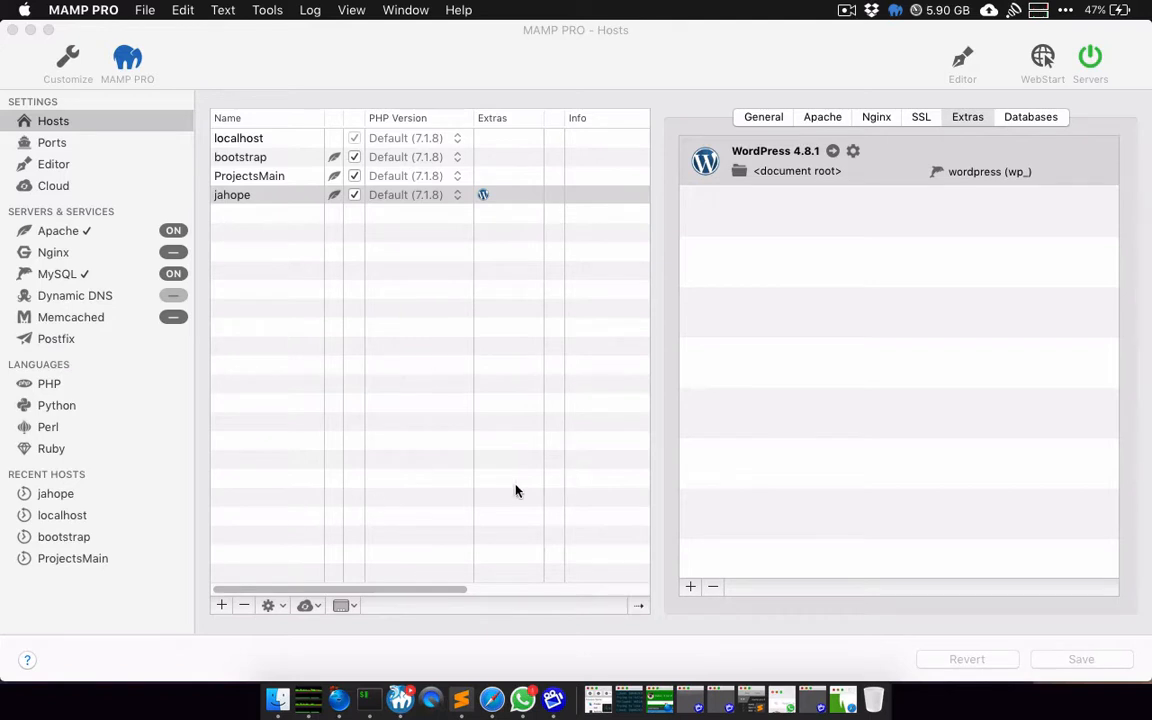
Step: Bring MAMP PRO forward and view its Ports: Apache 80/443, Nginx 81/7443, MySQL 3306, Memcached 11211
left_click(437, 53)
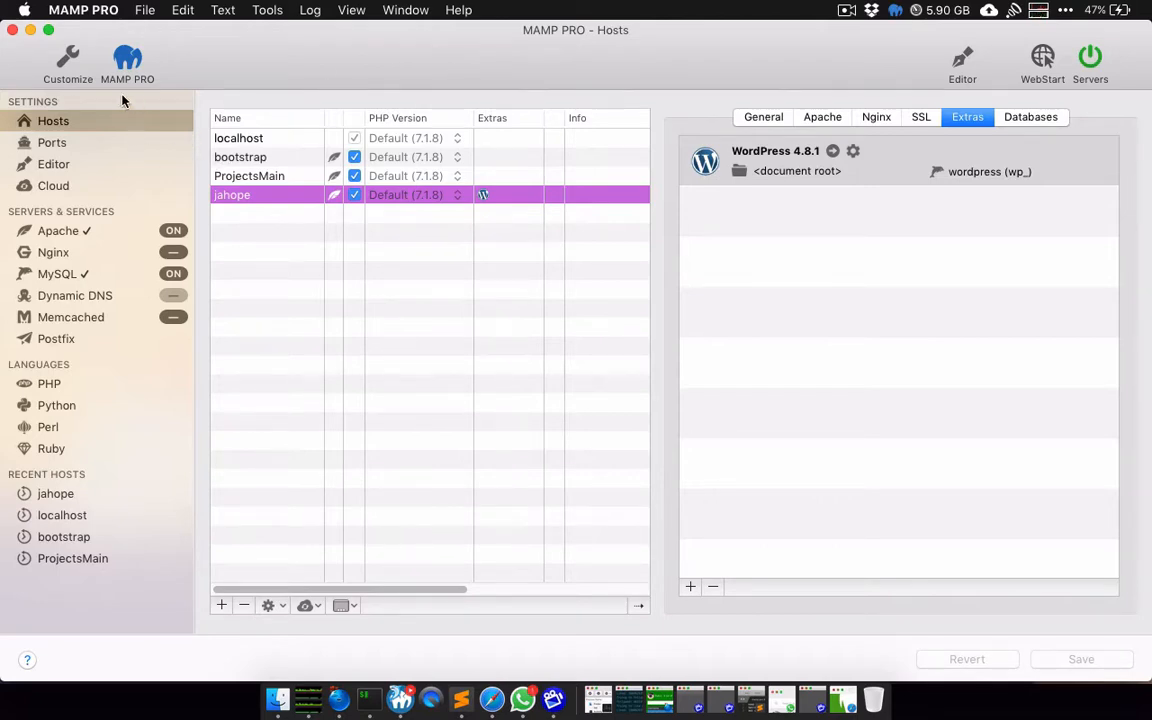
left_click(103, 143)
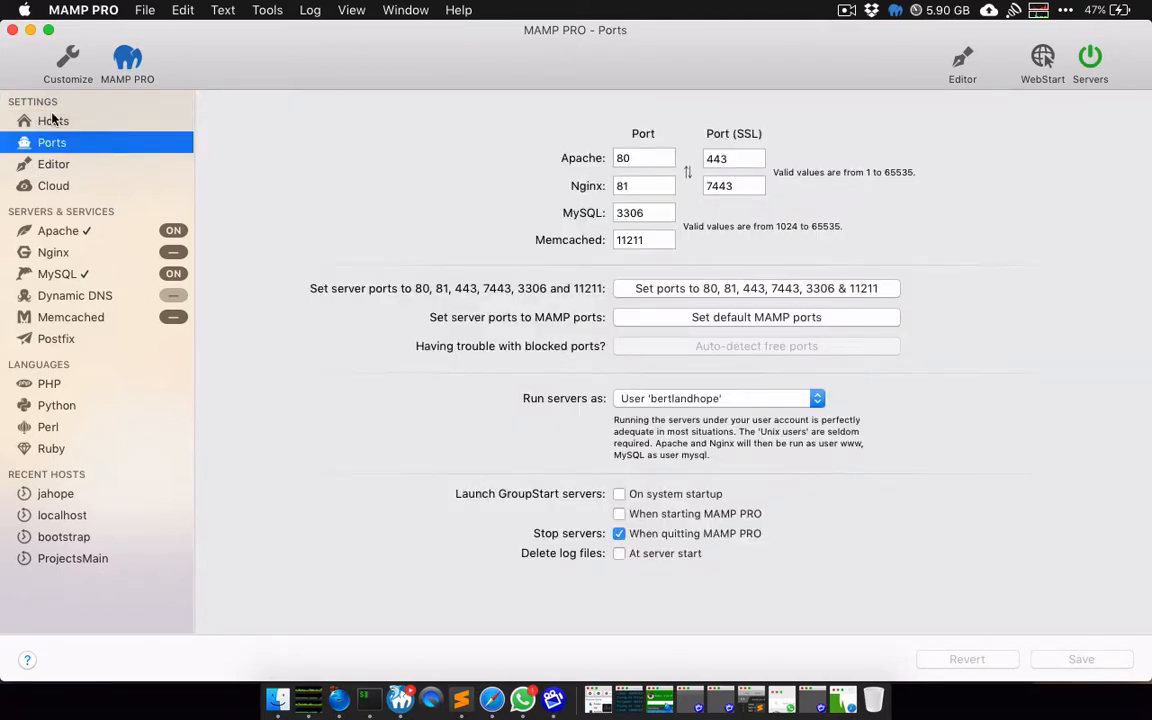
Step: Browse the Hosts, Ports, Editor, Cloud, Apache and Nginx settings panes
left_click(64, 120)
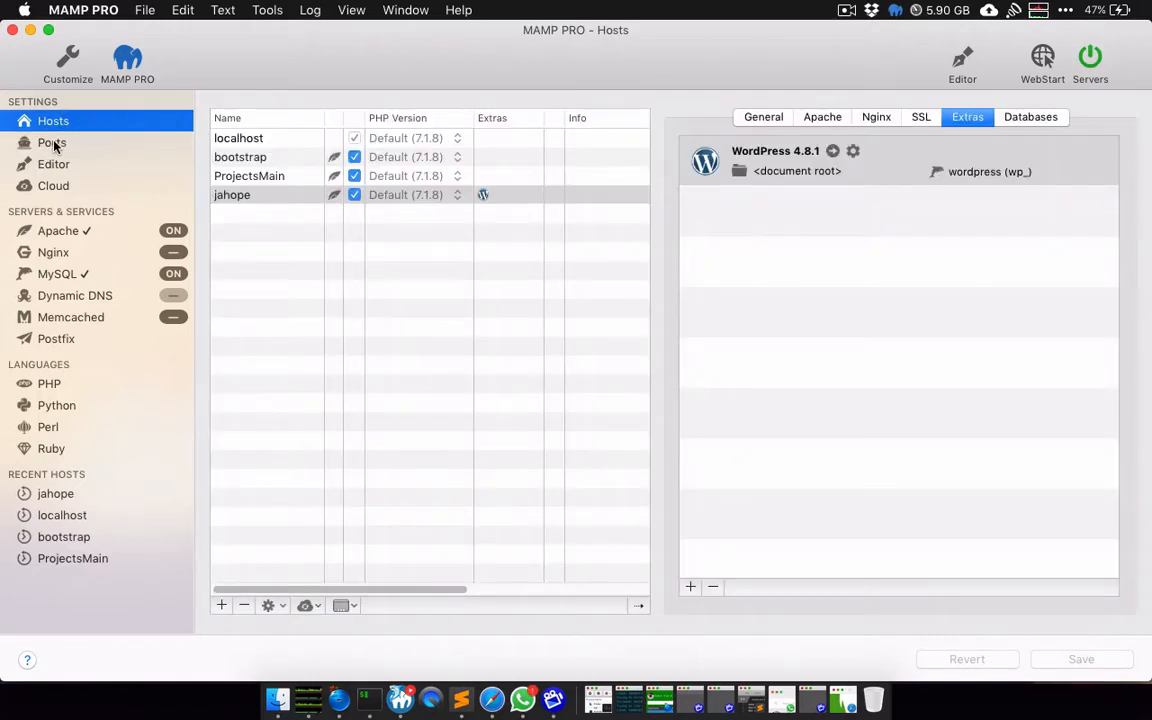
left_click(55, 145)
left_click(62, 165)
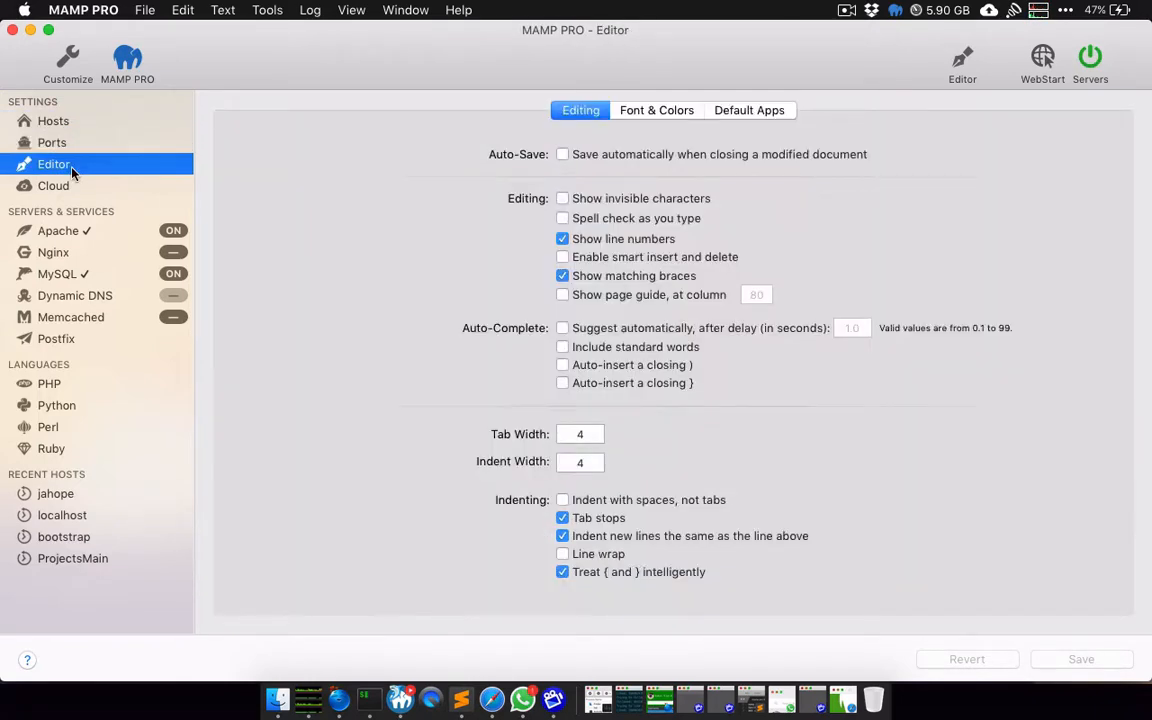
left_click(57, 190)
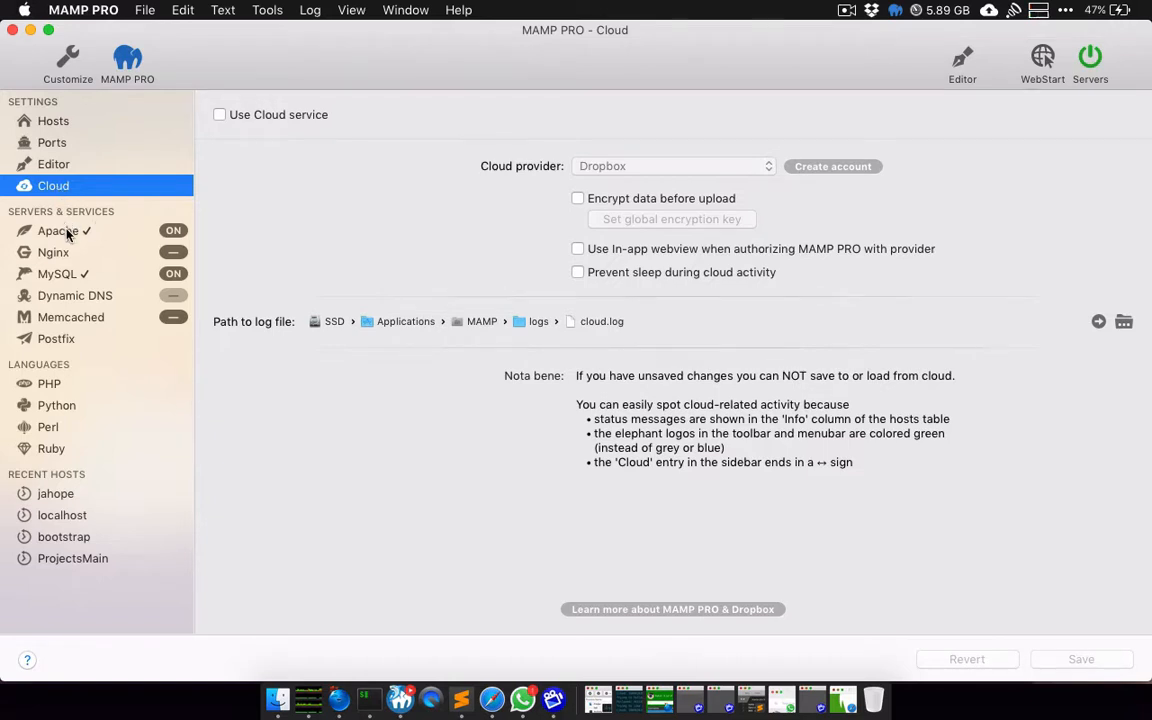
left_click(67, 233)
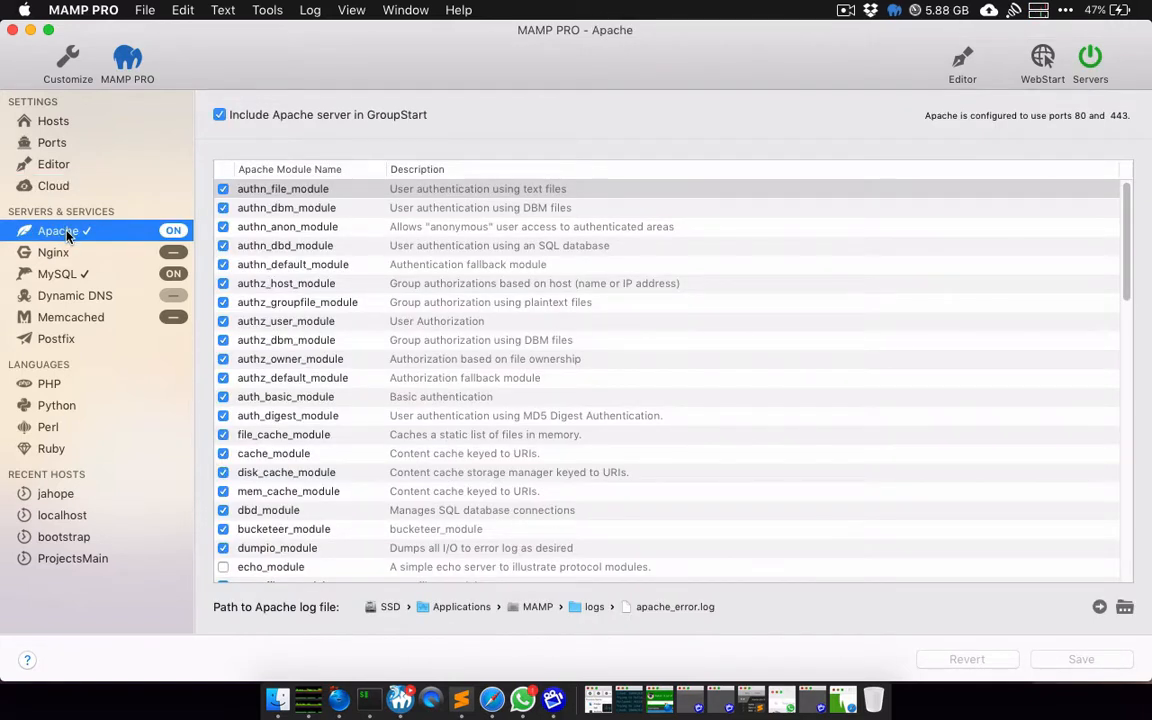
left_click(79, 258)
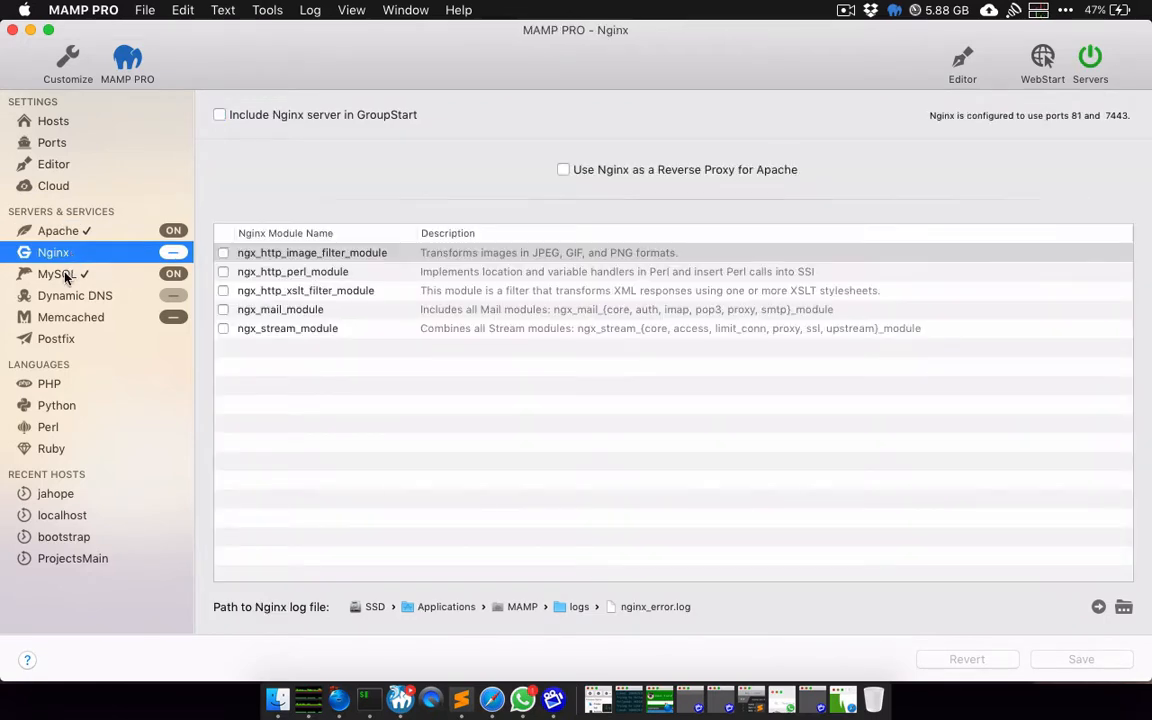
Step: Review the MySQL, Dynamic DNS, Memcached, Postfix, PHP, Python, Perl and Ruby panes, ending on Hosts
left_click(65, 279)
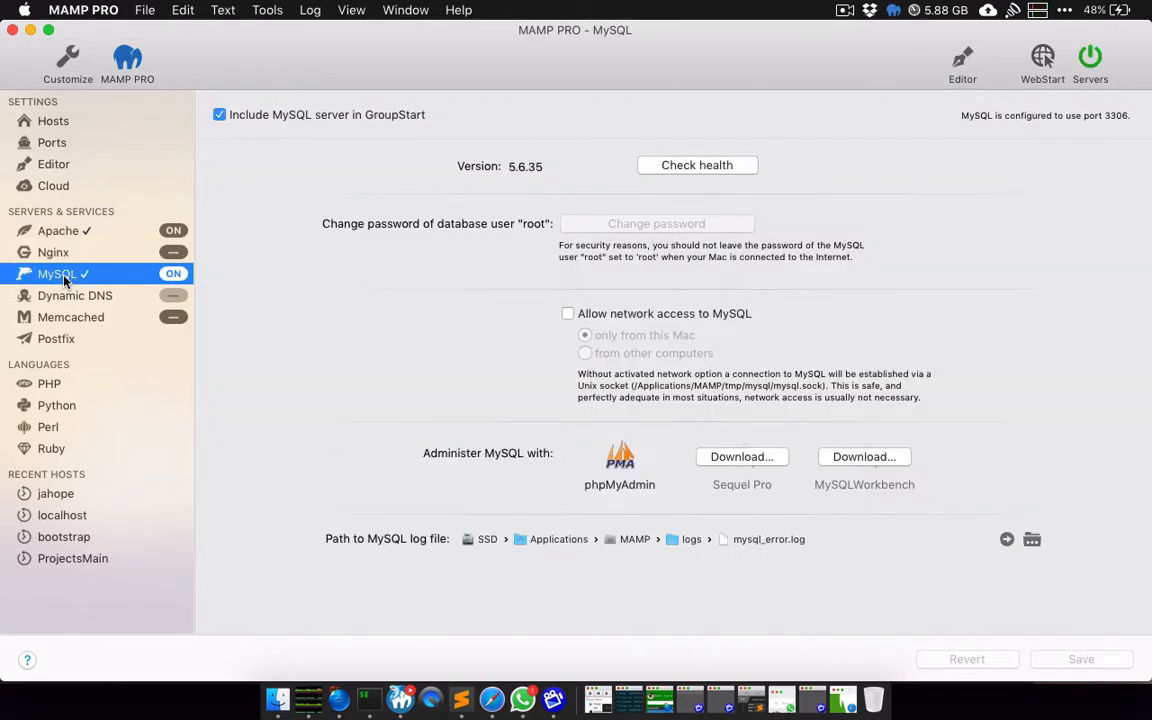
left_click(71, 296)
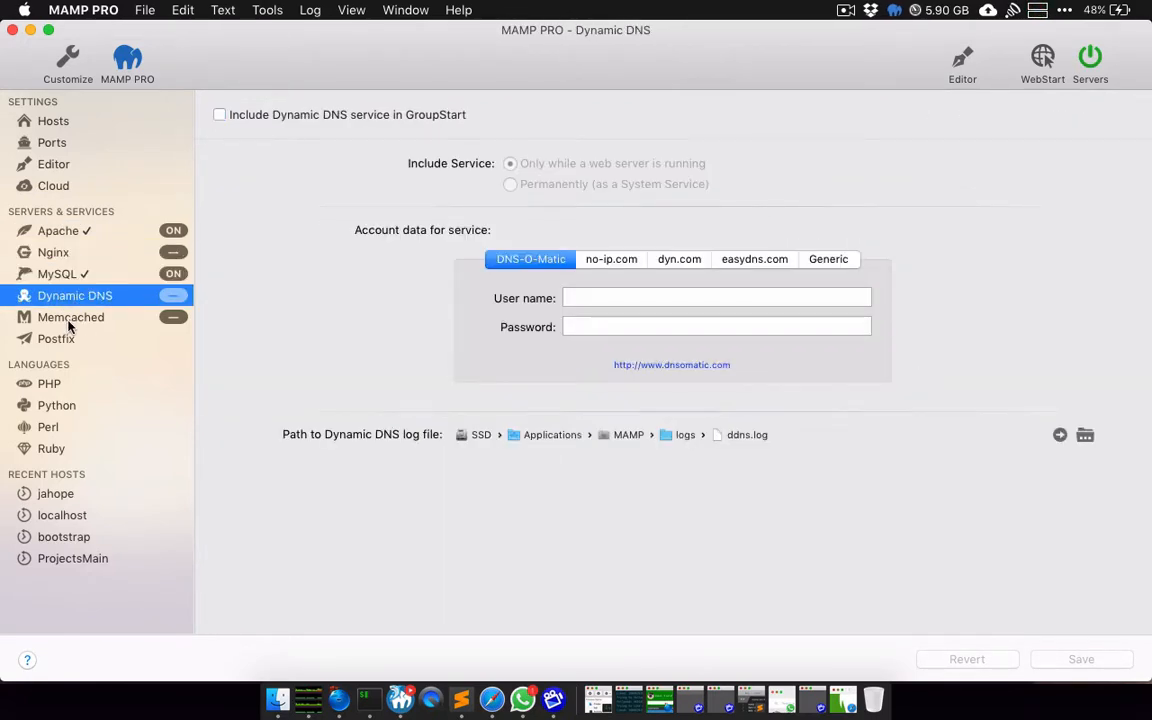
left_click(71, 319)
left_click(66, 340)
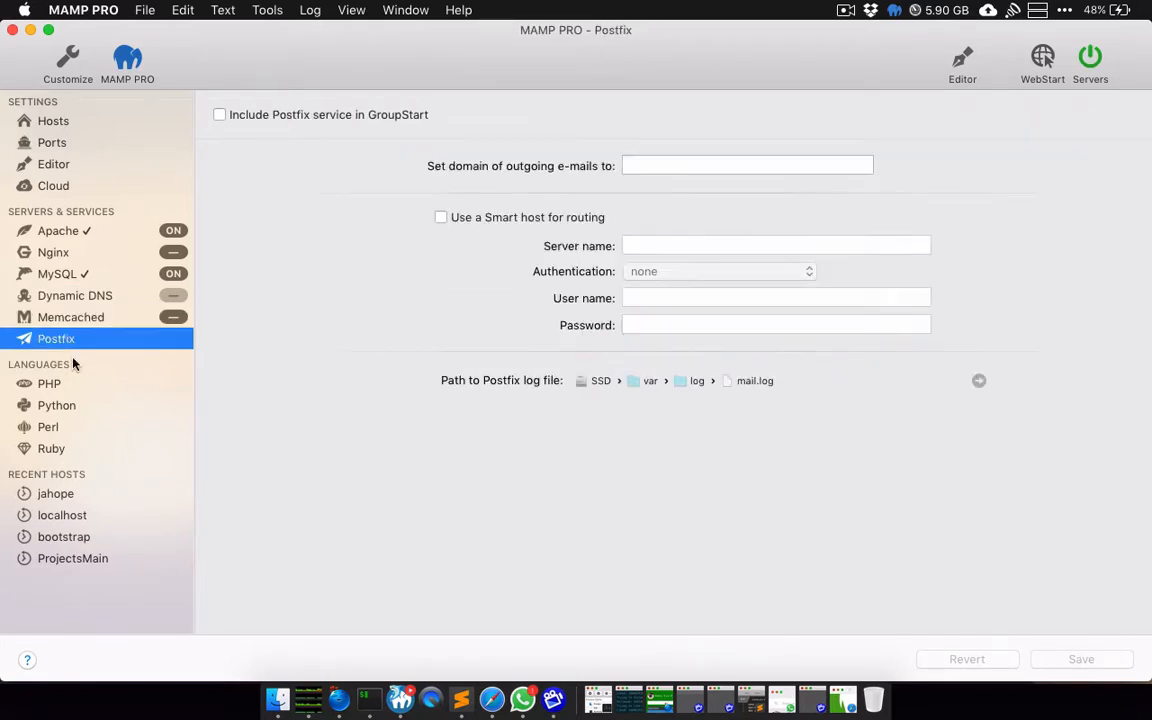
left_click(47, 385)
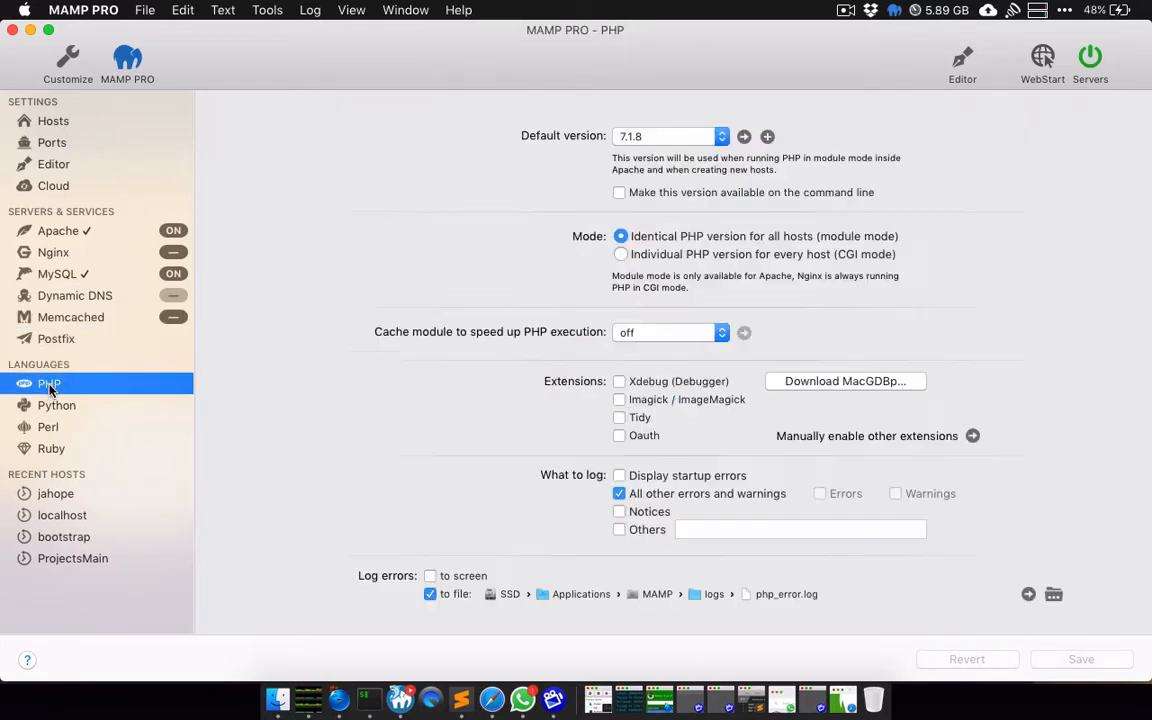
left_click(60, 407)
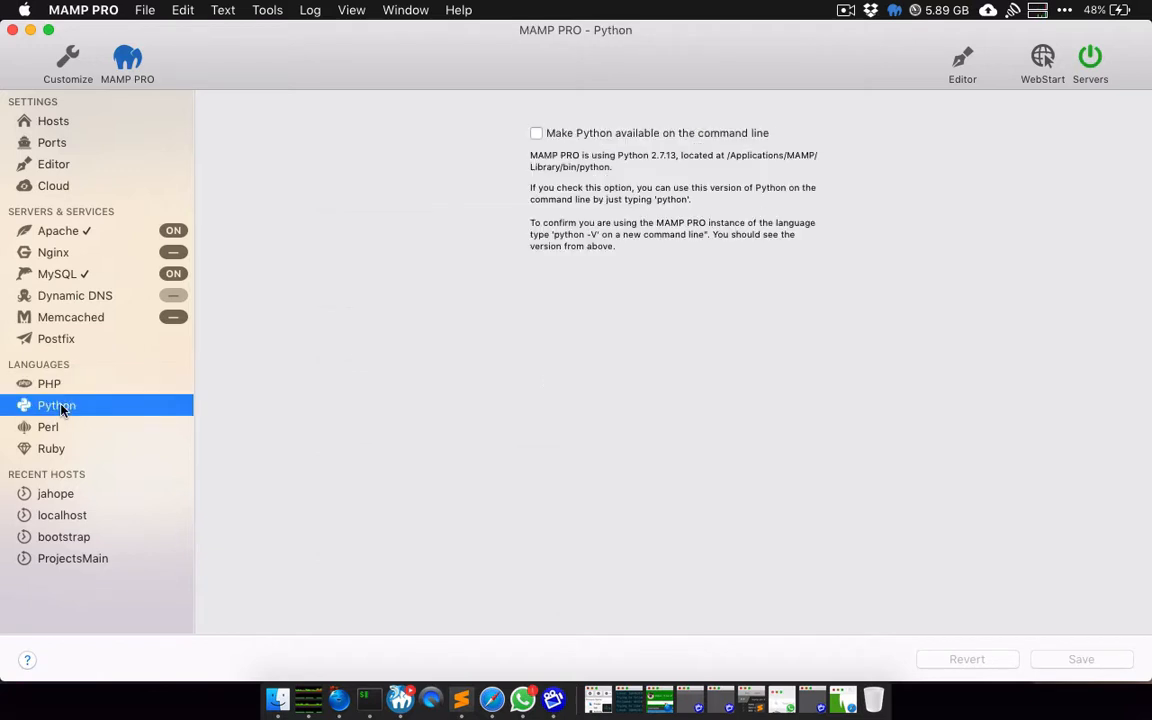
left_click(46, 425)
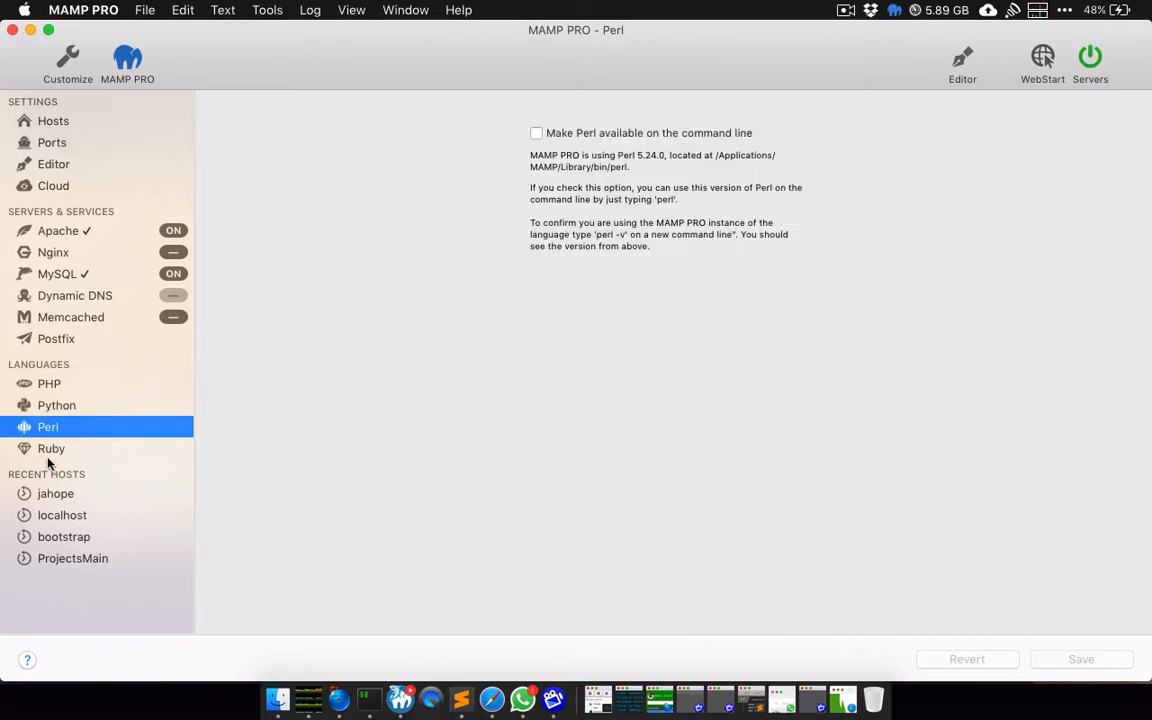
left_click(48, 448)
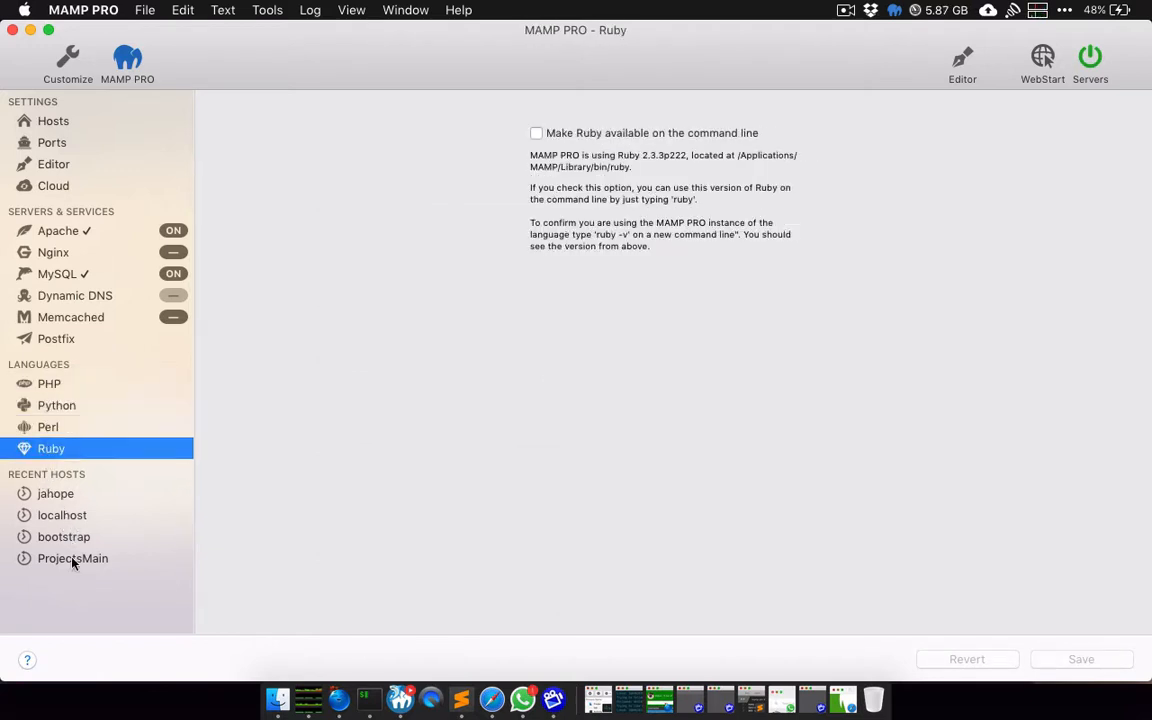
left_click(53, 124)
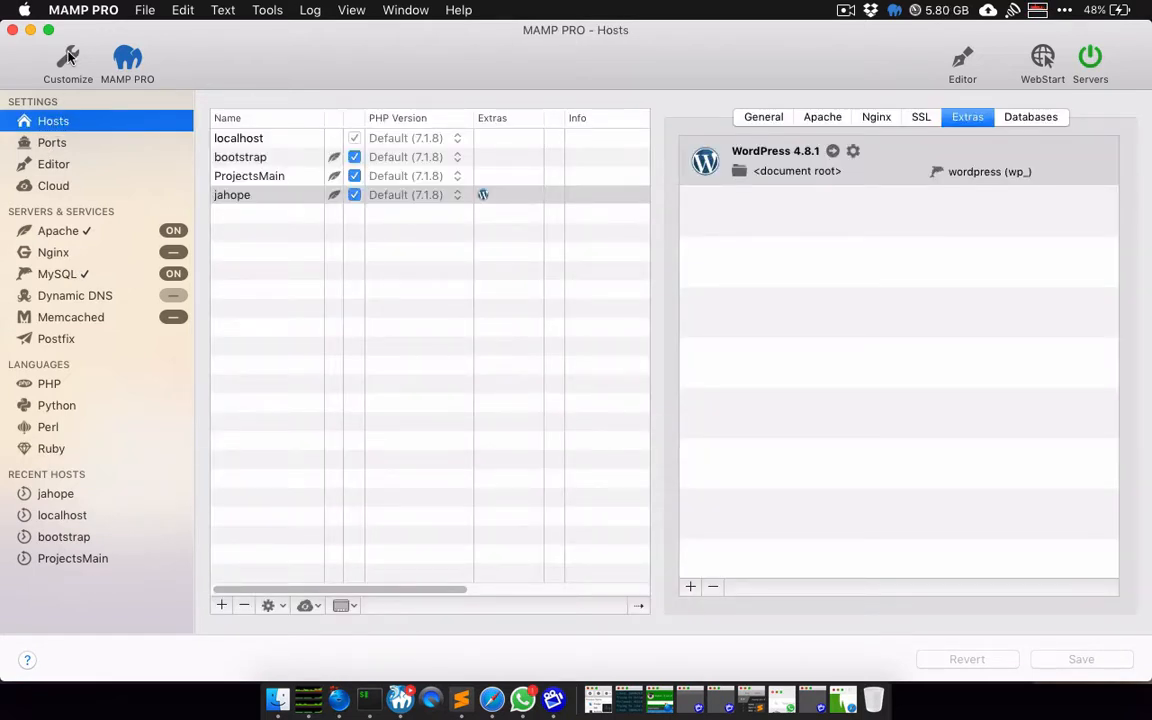
left_click(130, 60)
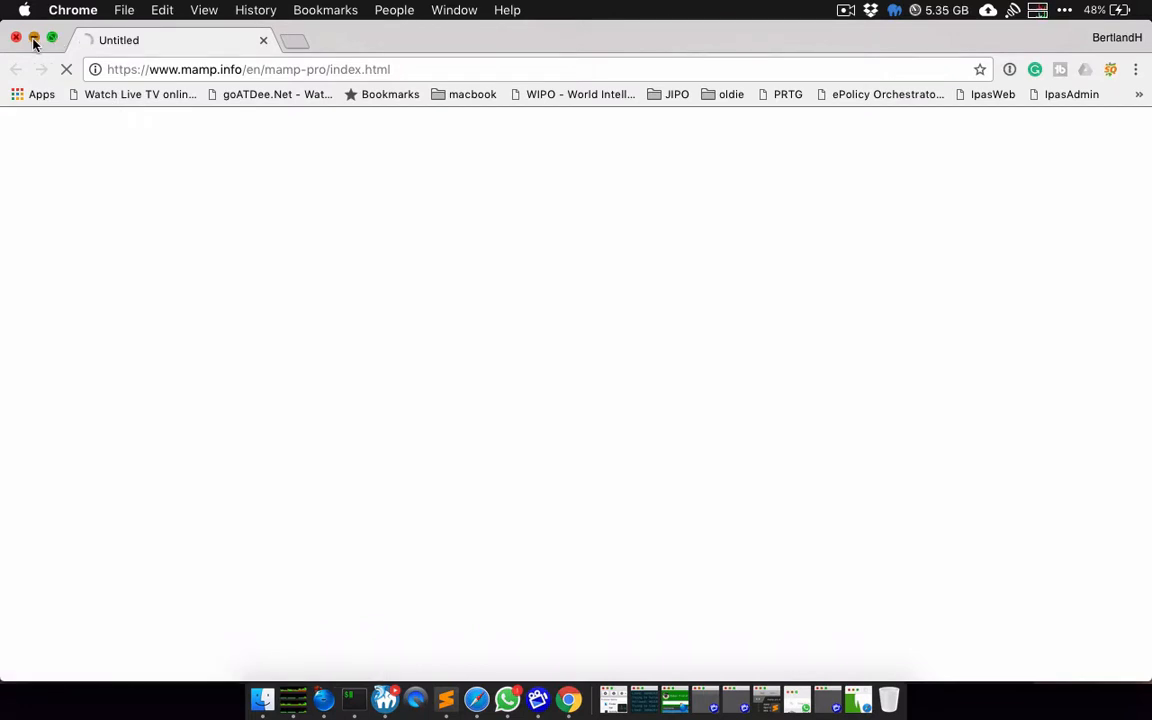
left_click(35, 38)
left_click(264, 80)
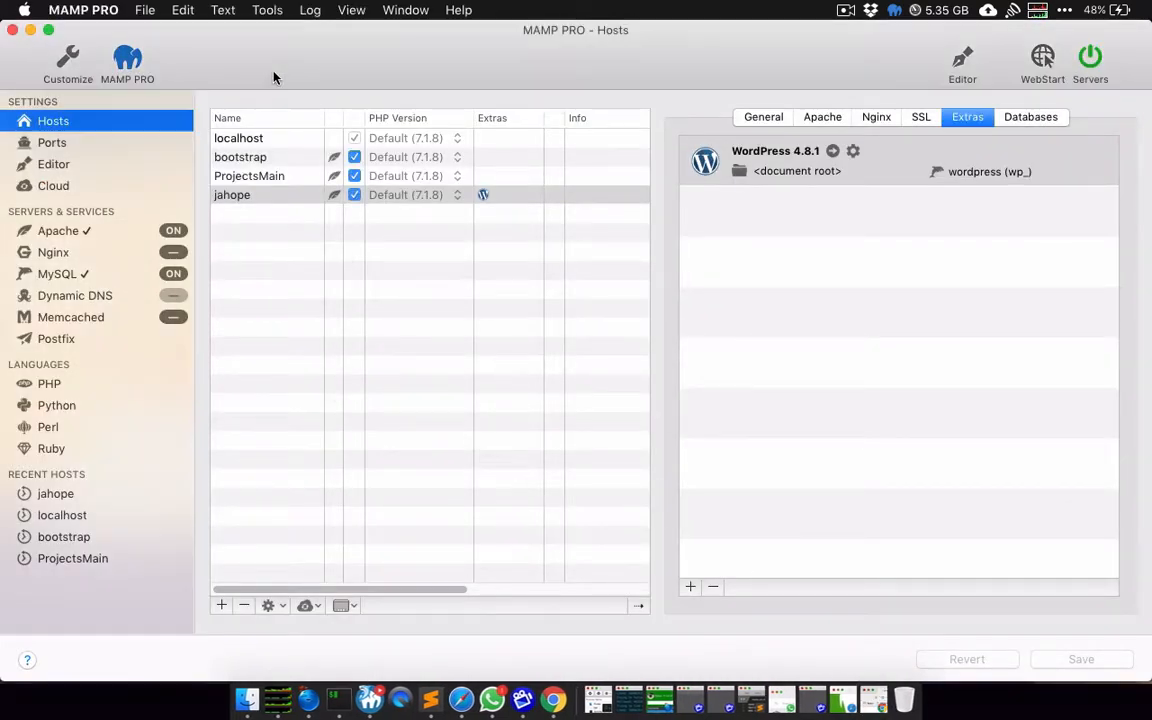
left_click(67, 62)
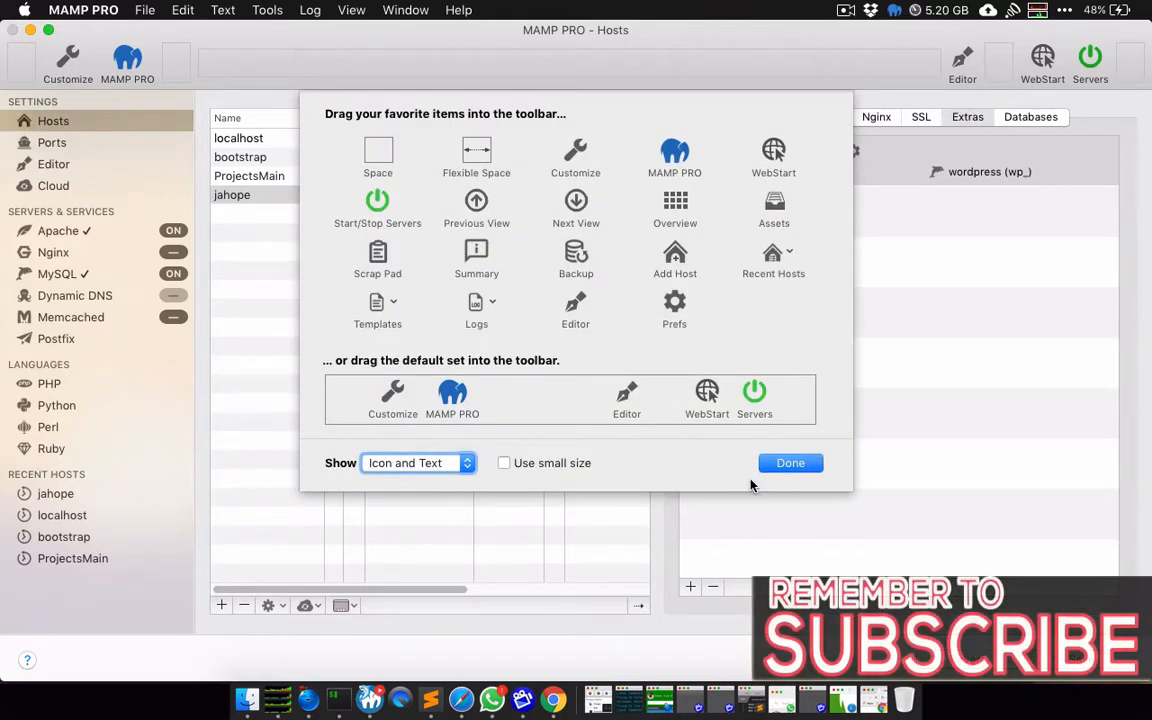
left_click(787, 464)
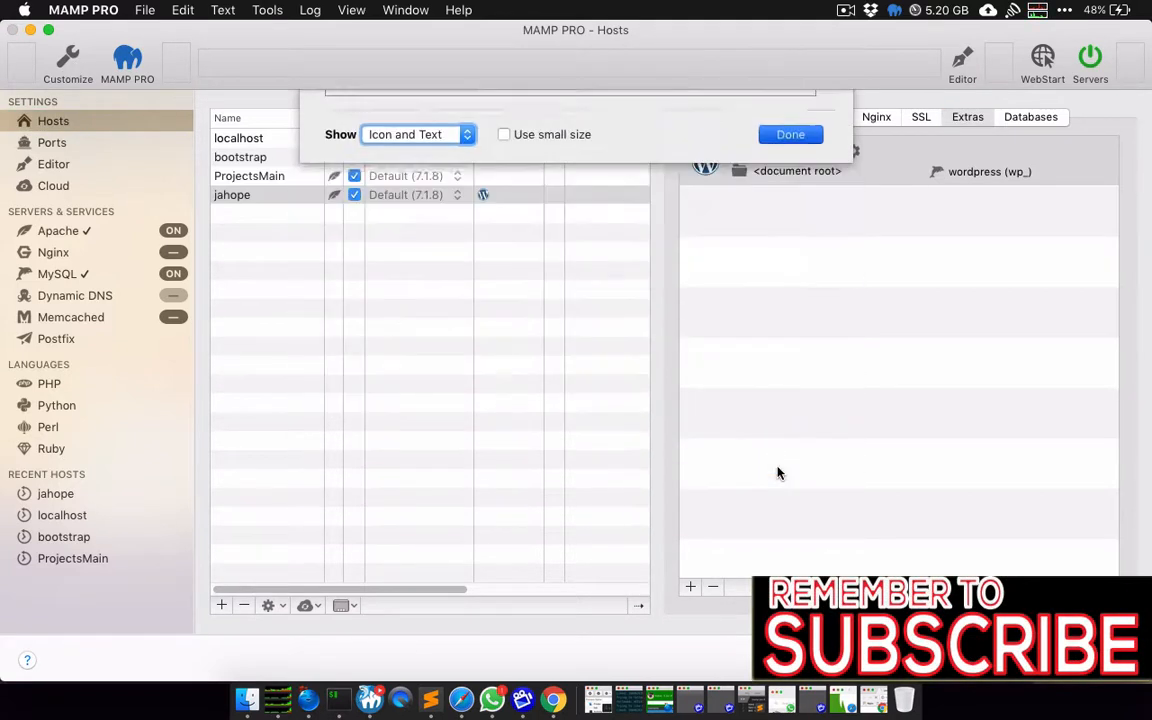
left_click(960, 70)
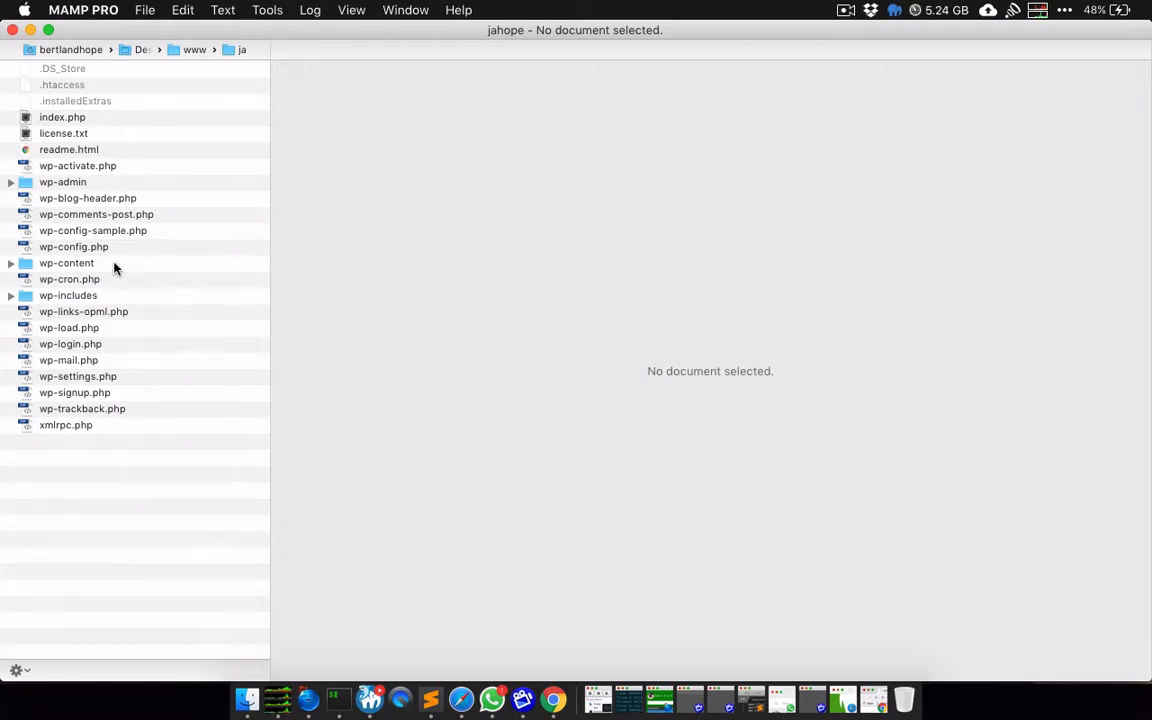
left_click(13, 30)
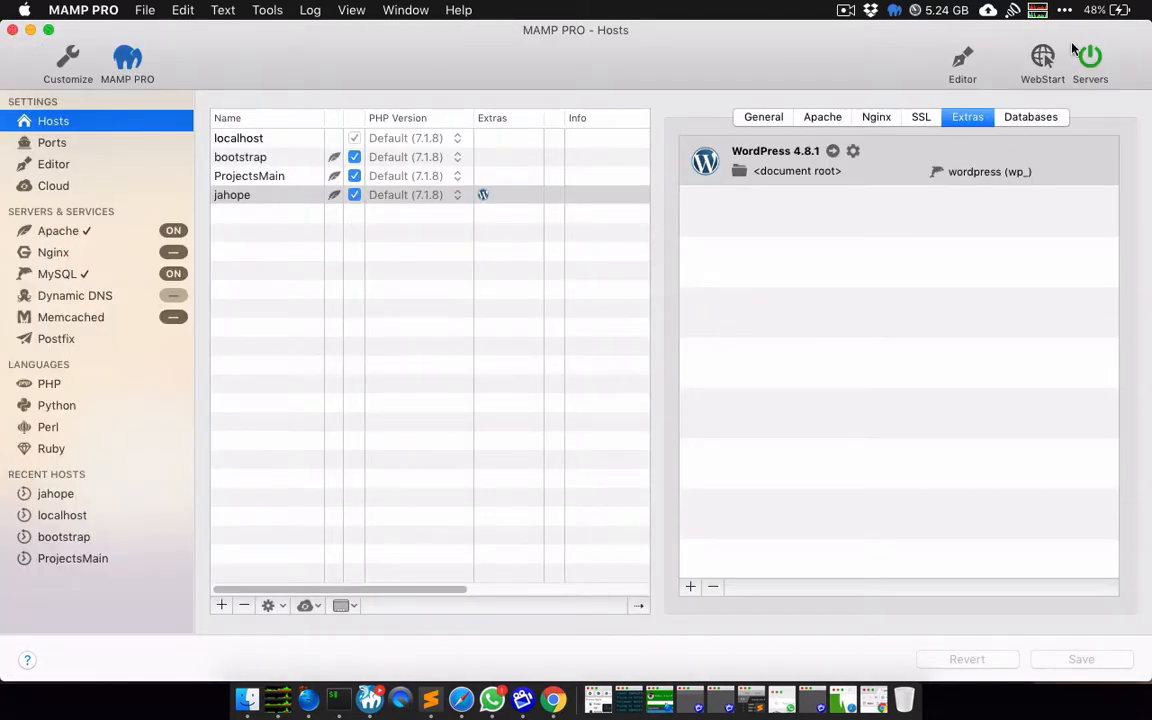
Step: Open the localhost/MAMP WebStart page in Chrome, review its MySQL connection details, and return to MAMP PRO
left_click(1043, 62)
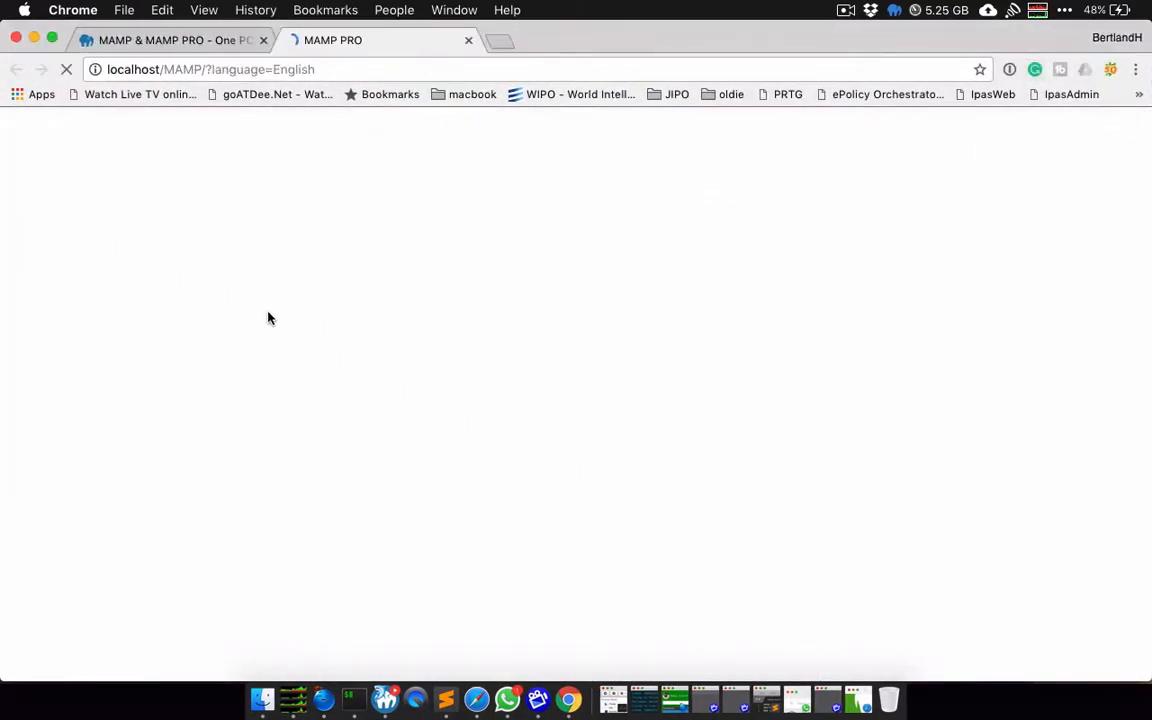
scroll(391, 563, "down", 2)
scroll(391, 567, "down", 10)
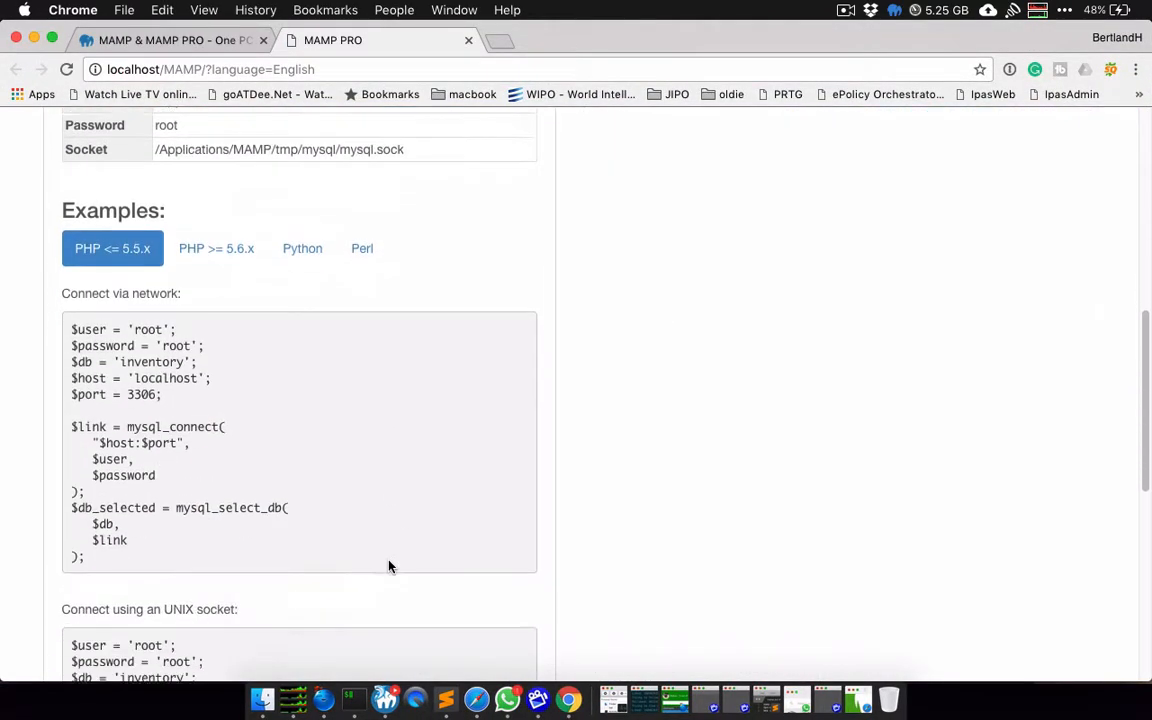
scroll(391, 567, "down", 7)
scroll(390, 567, "down", 3)
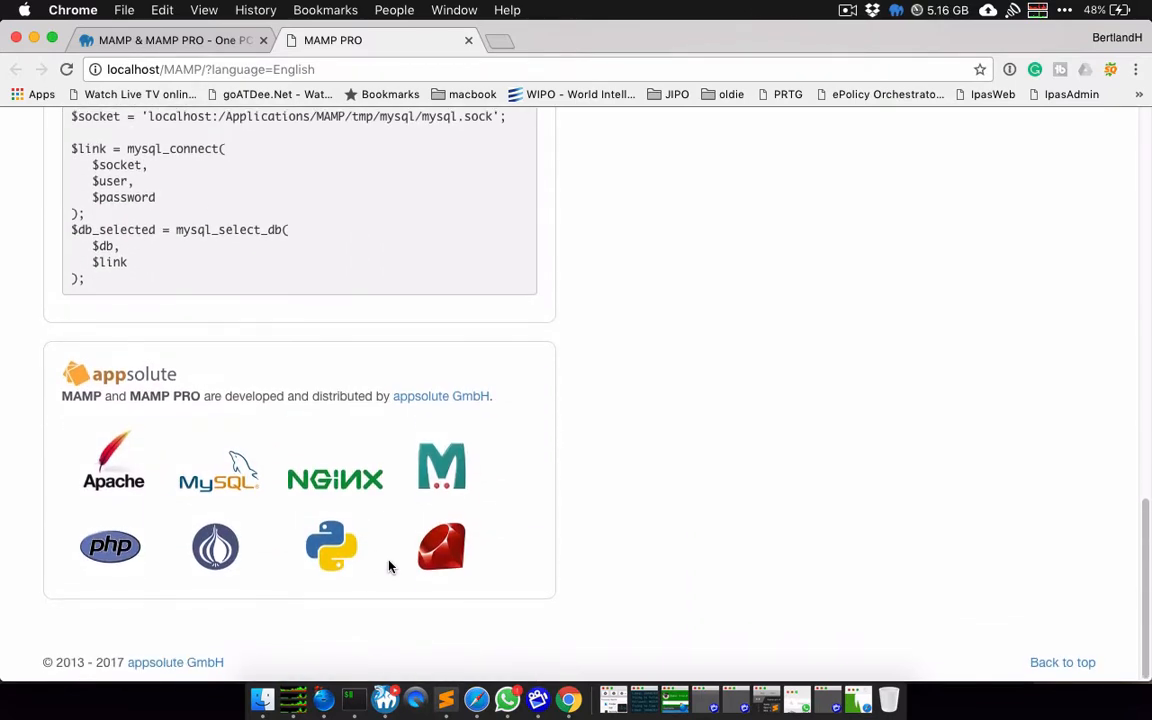
scroll(533, 512, "up", 5)
scroll(533, 512, "up", 3)
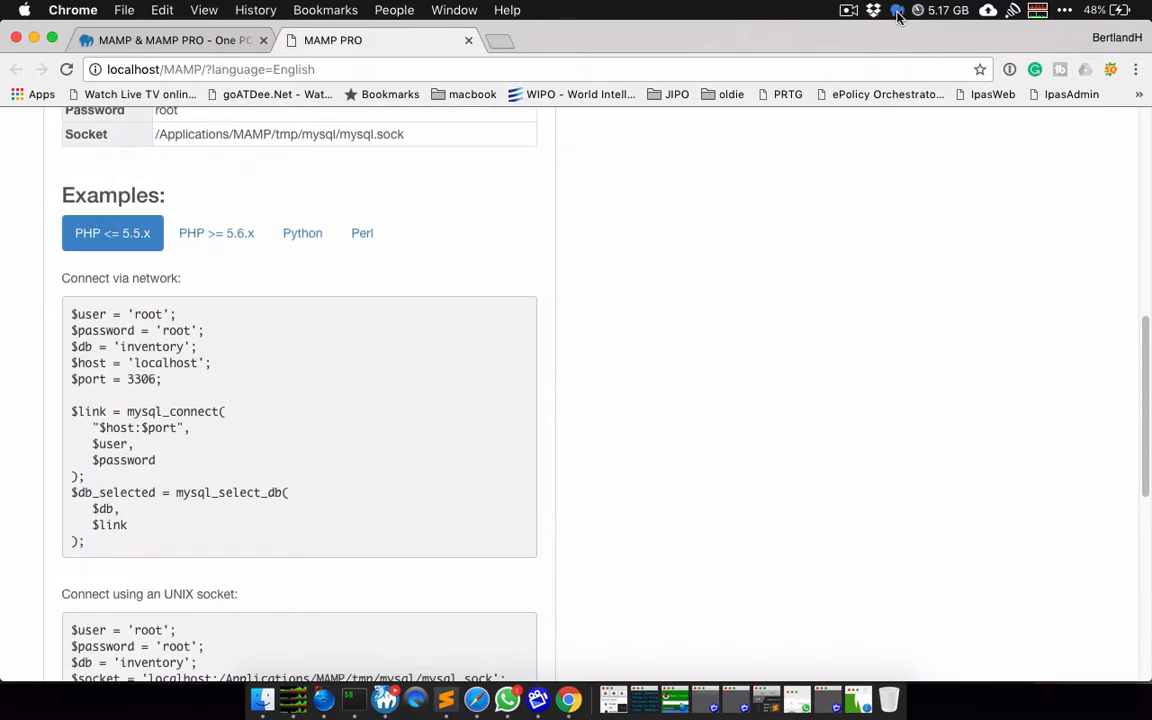
scroll(880, 157, "up", 10)
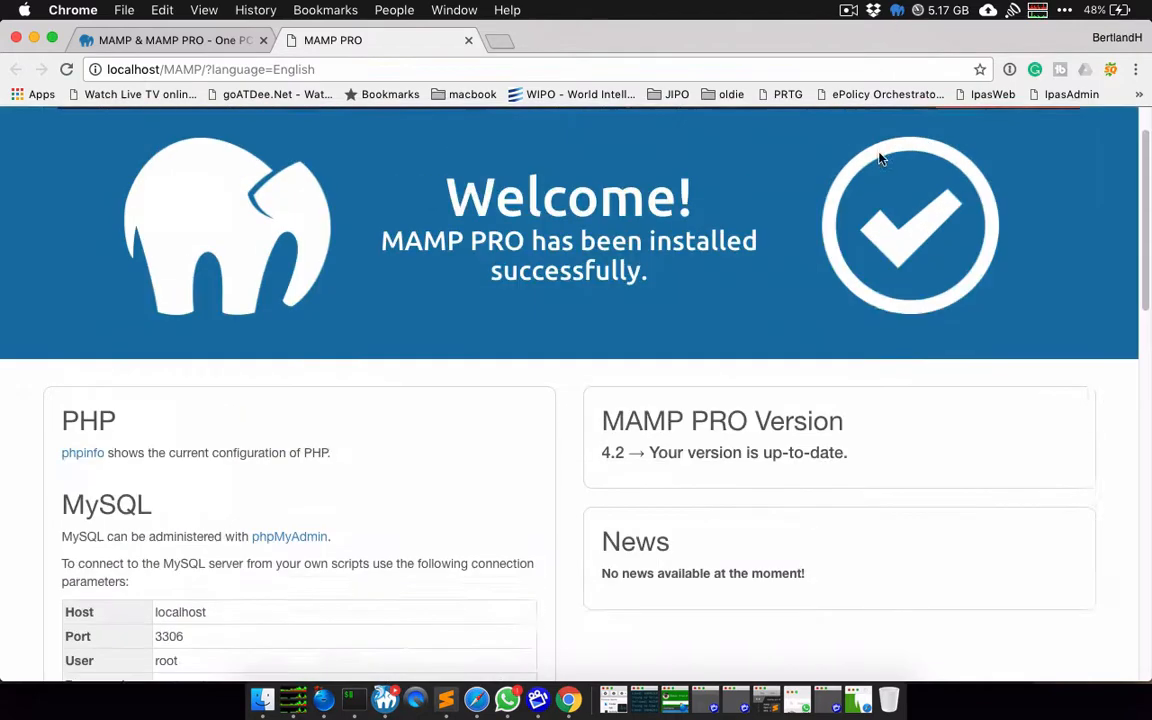
scroll(880, 157, "down", 3)
scroll(880, 160, "up", 3)
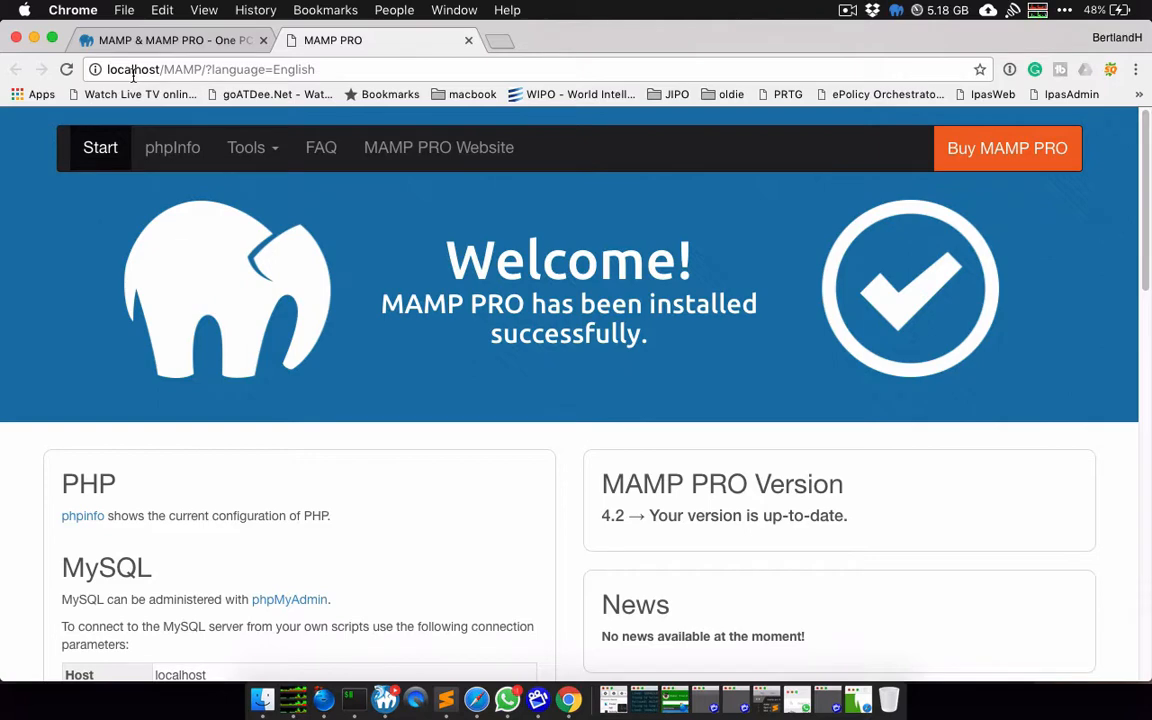
scroll(250, 215, "down", 3)
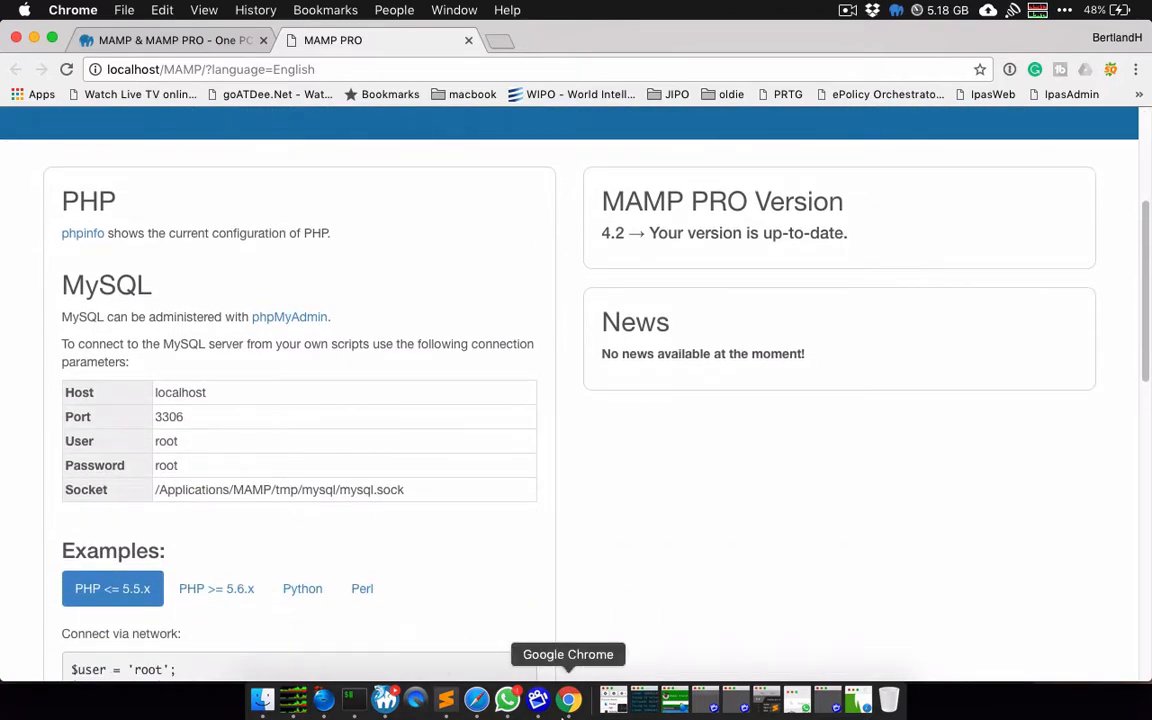
left_click(386, 700)
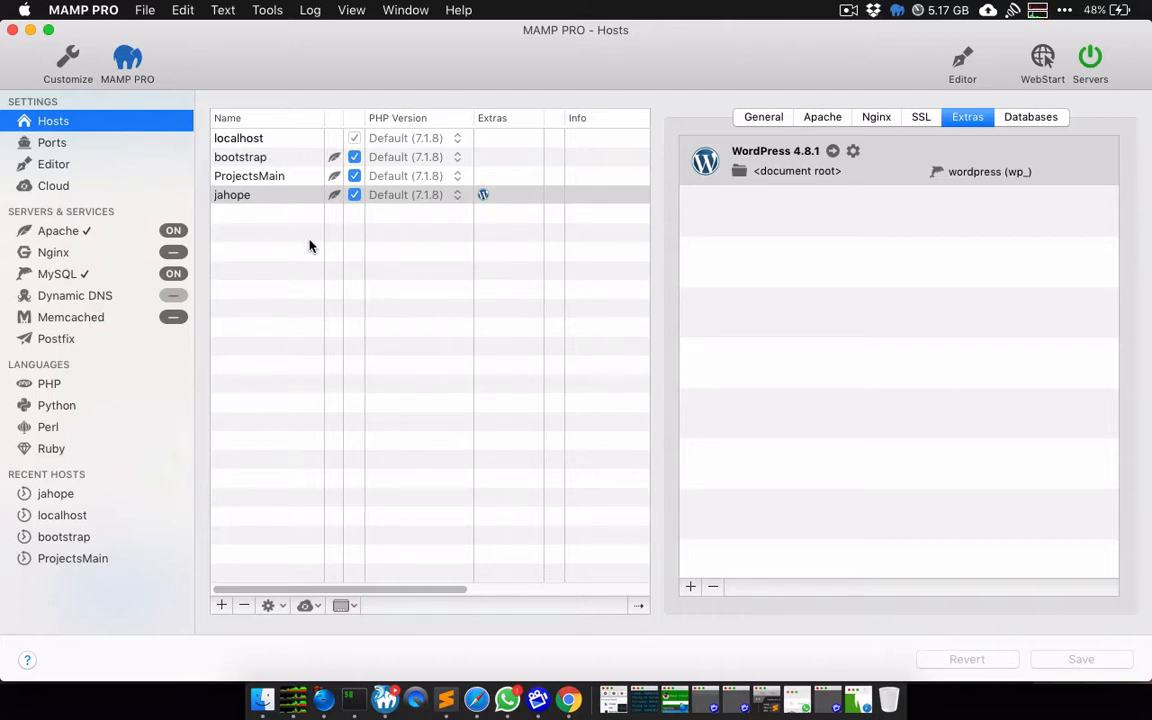
Step: Stop and restart the Apache and MySQL servers, then show the Ports settings
left_click(1091, 64)
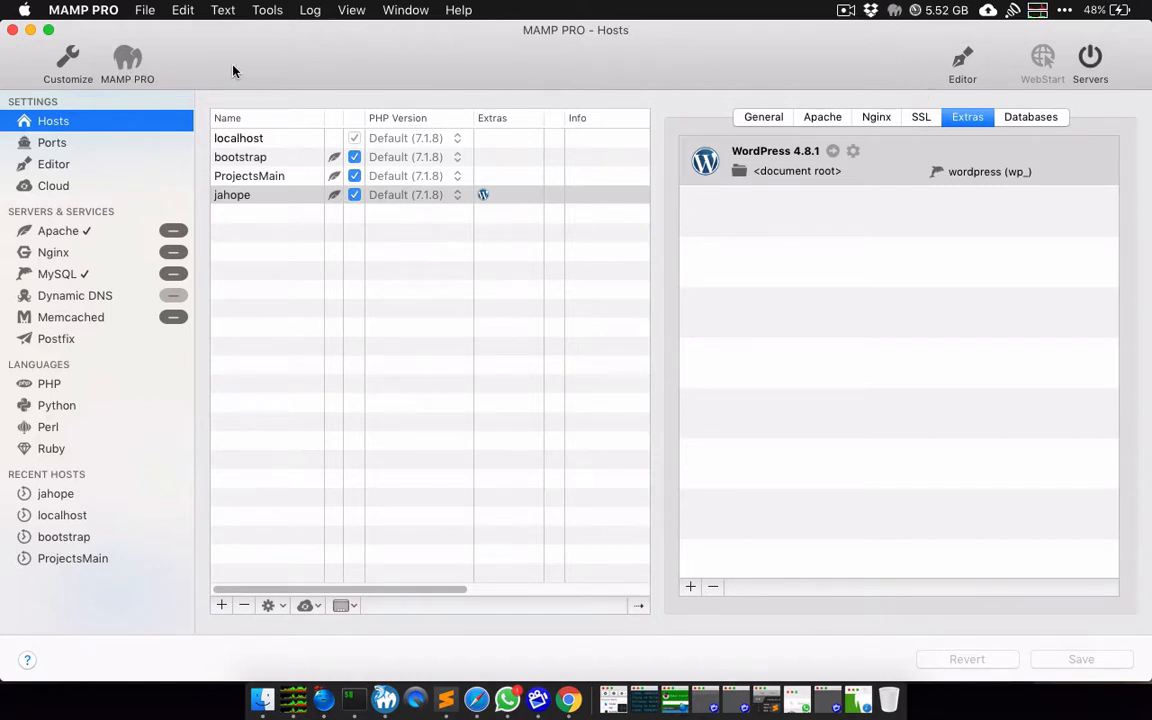
left_click(1091, 60)
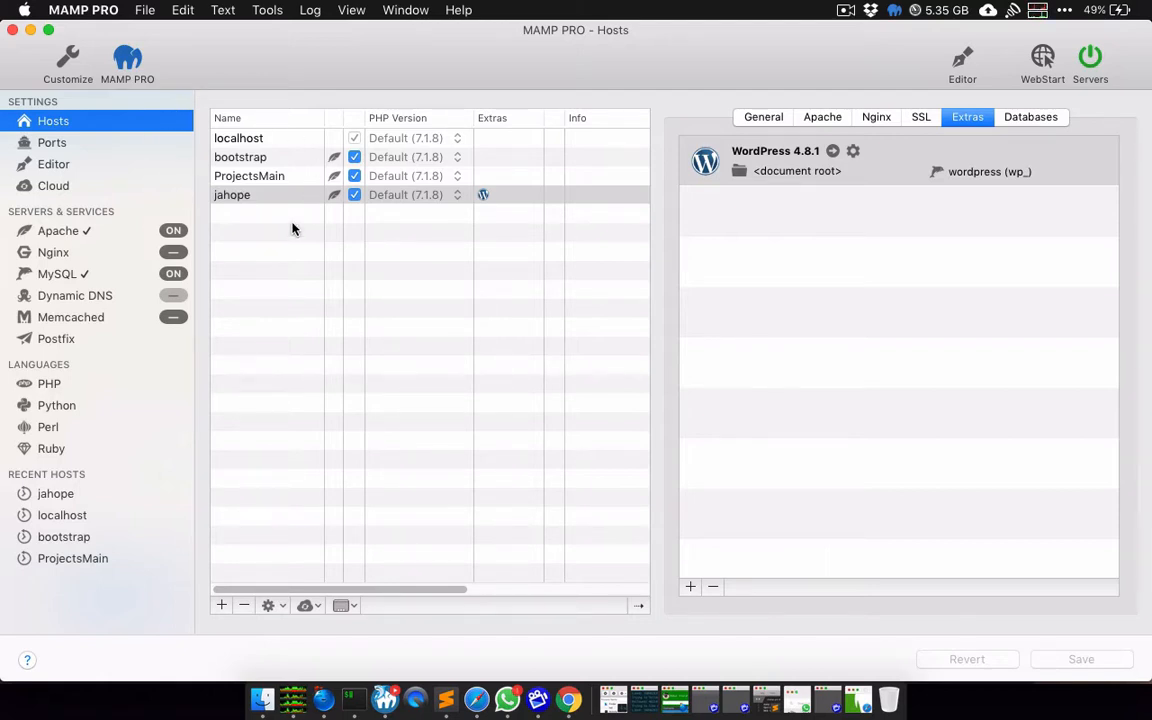
left_click(80, 148)
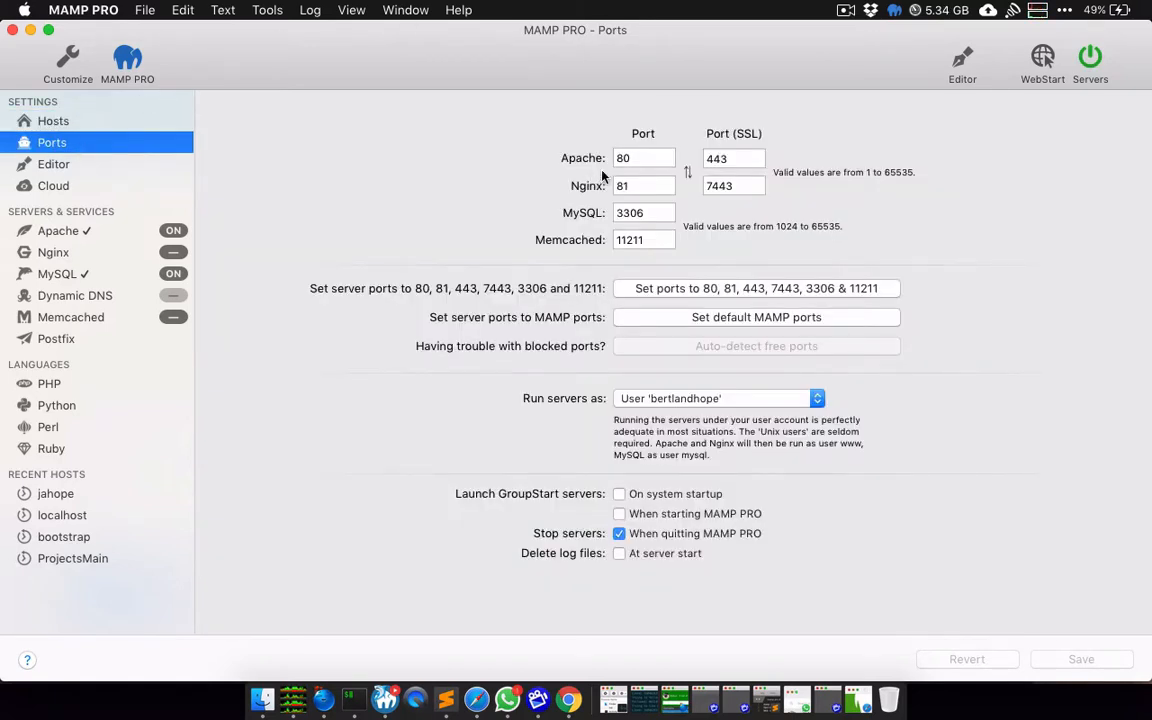
Step: Try MAMP's default 8888/8889 ports, restore 80/443, 81/7443 and 3306, then return to Hosts
left_click(760, 318)
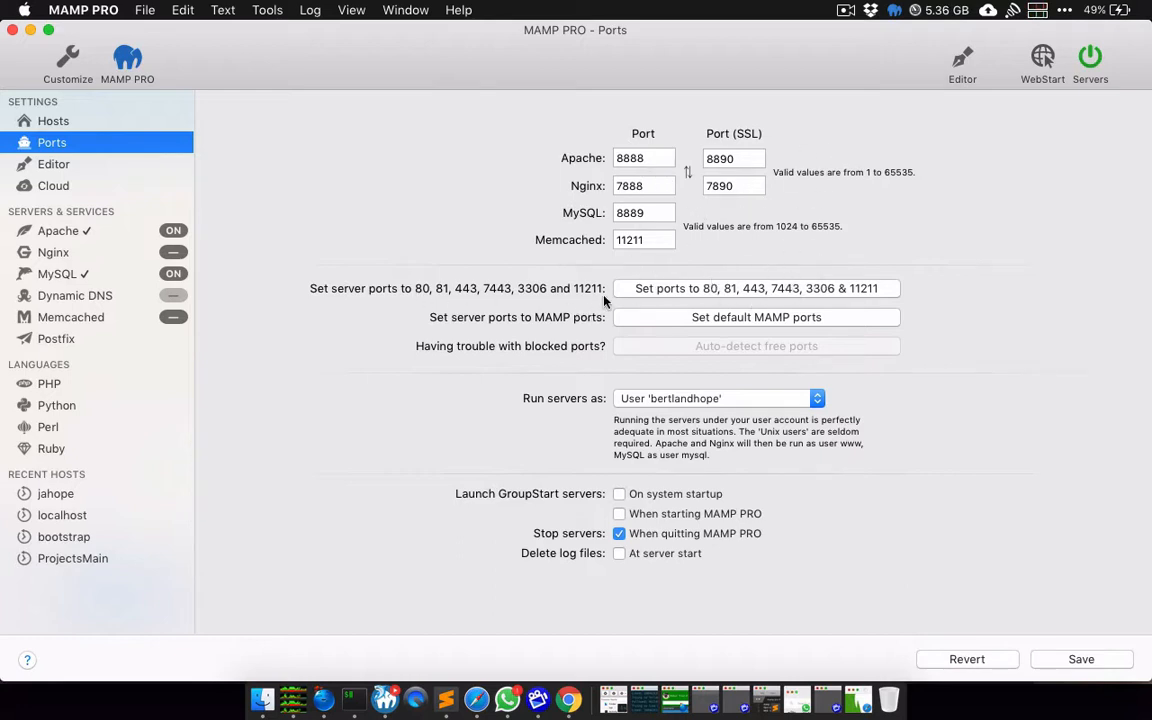
left_click(740, 289)
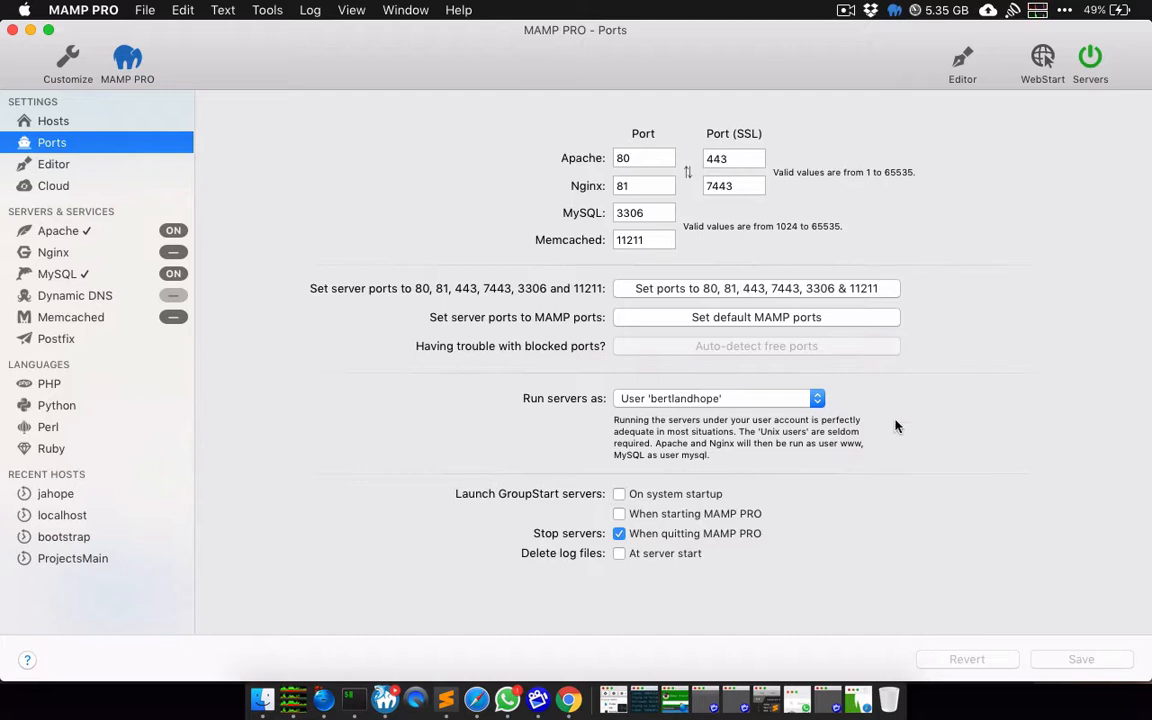
left_click(74, 122)
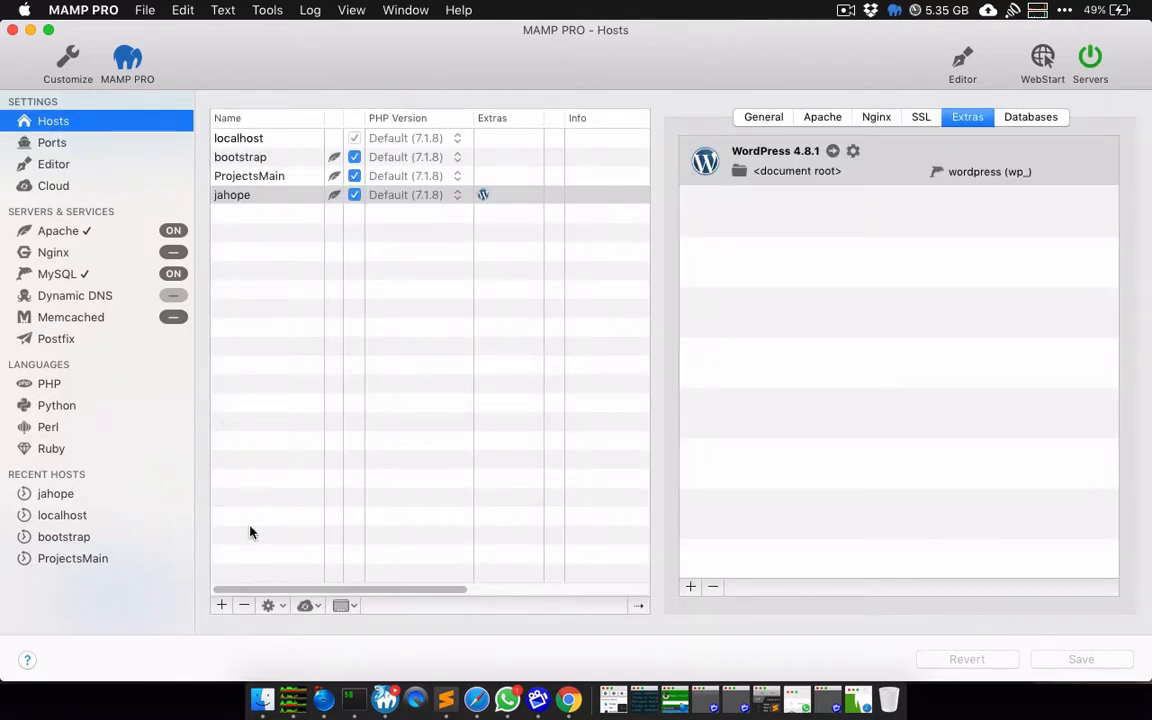
Step: Start a new host and name it jahopeYT
left_click(222, 606)
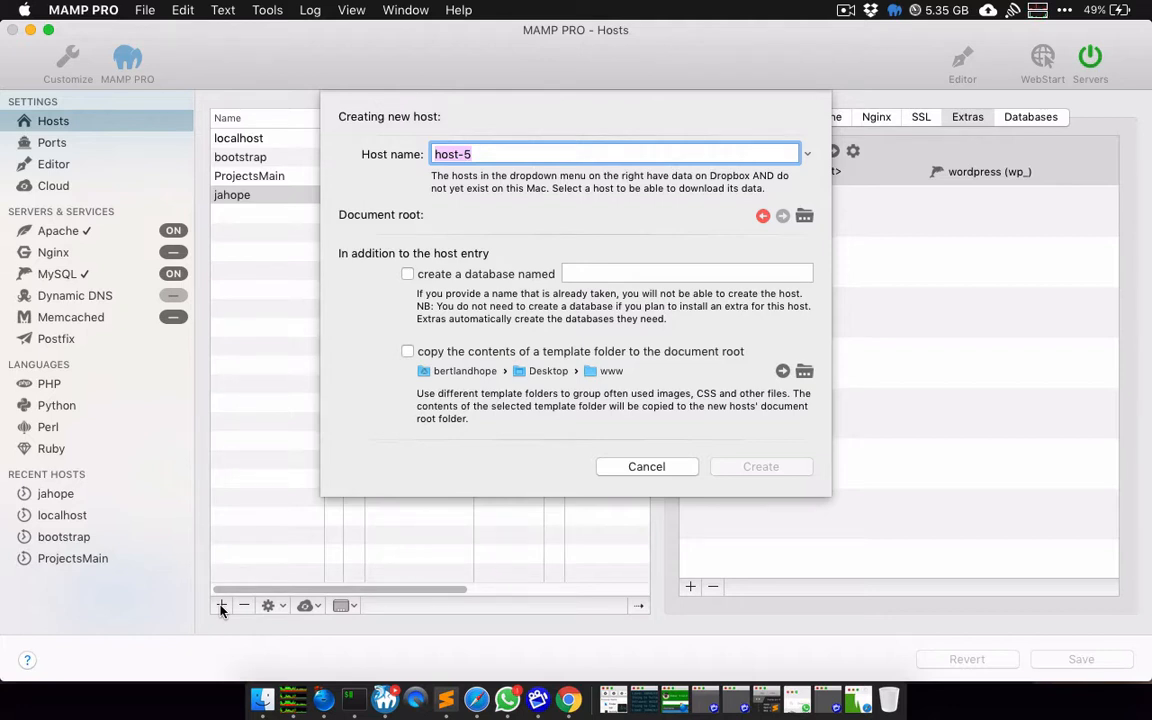
key("BackSpace")
type("jahopeYT")
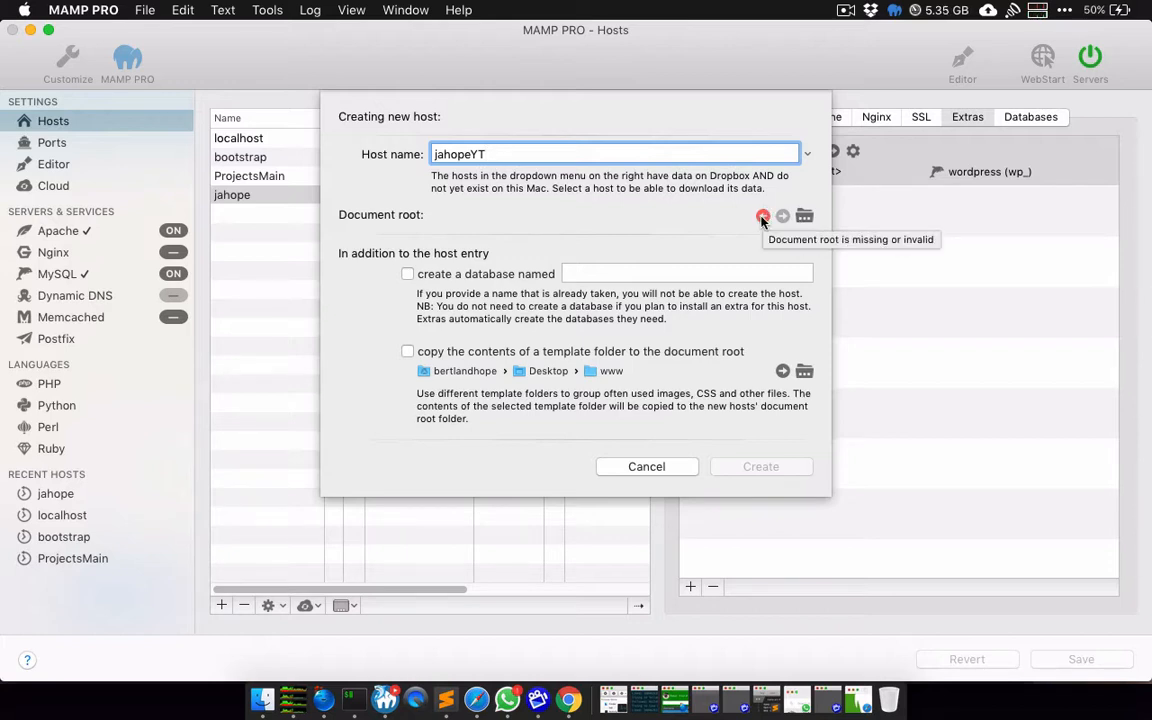
Step: Set its document root to a new Desktop/www/jahopeYT folder and create the host
left_click(807, 219)
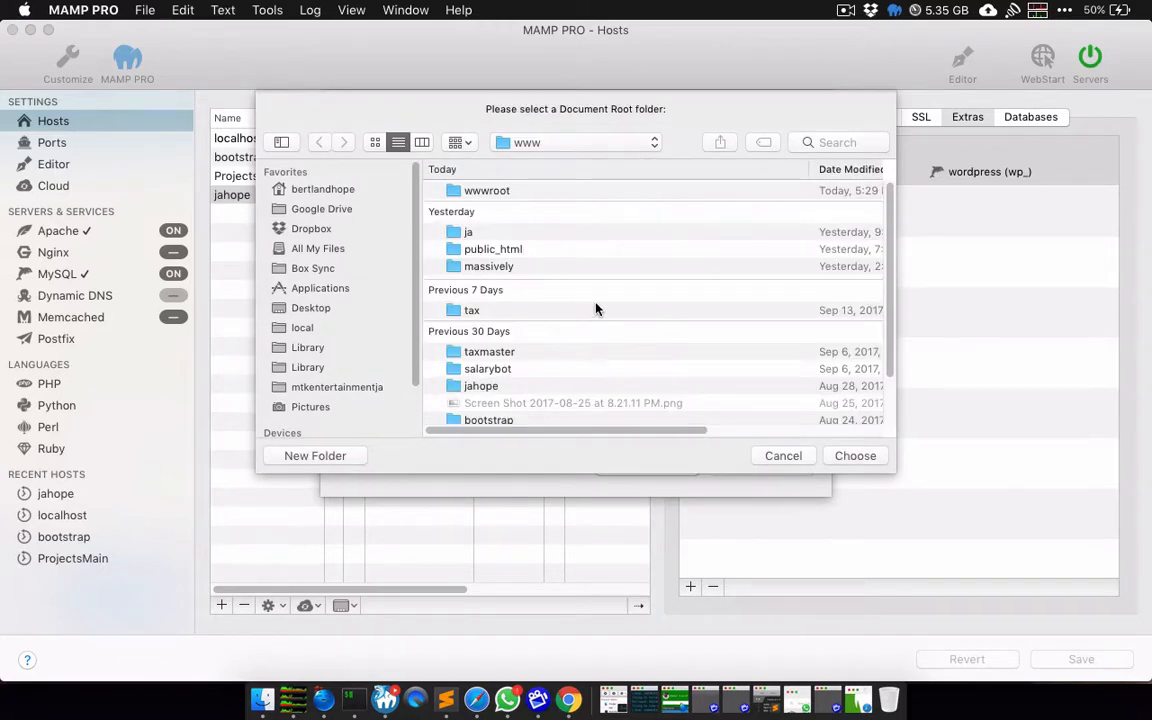
scroll(596, 309, "down", 3)
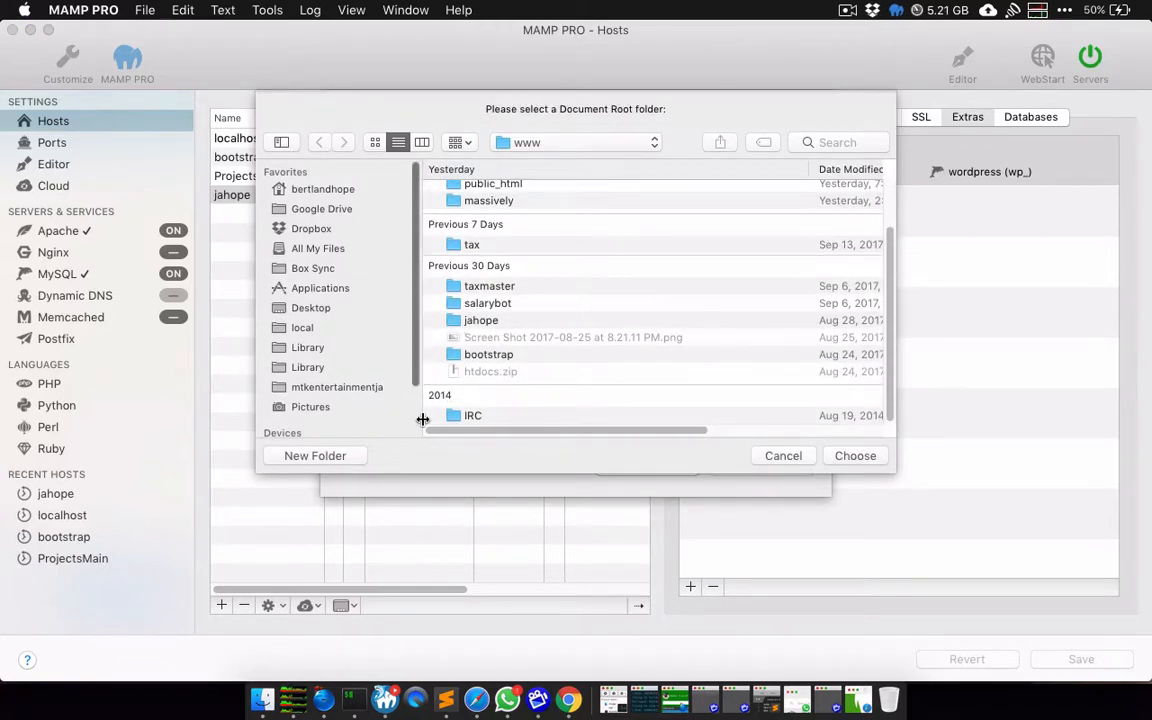
left_click(324, 458)
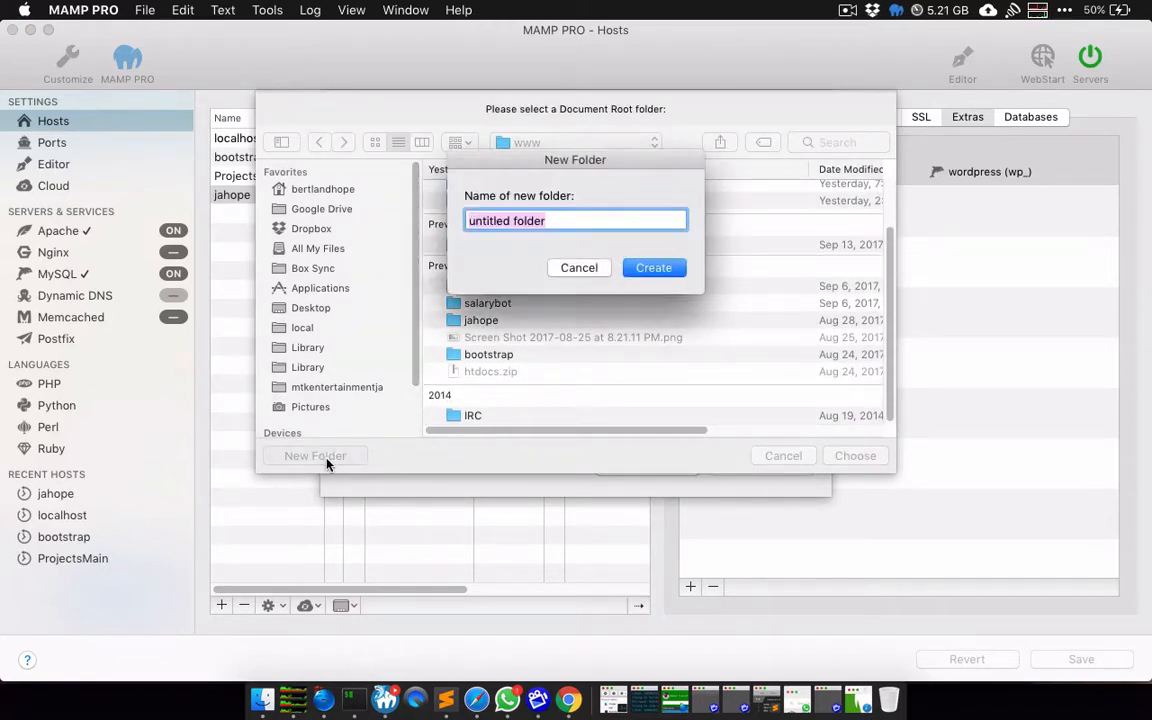
type("jahope")
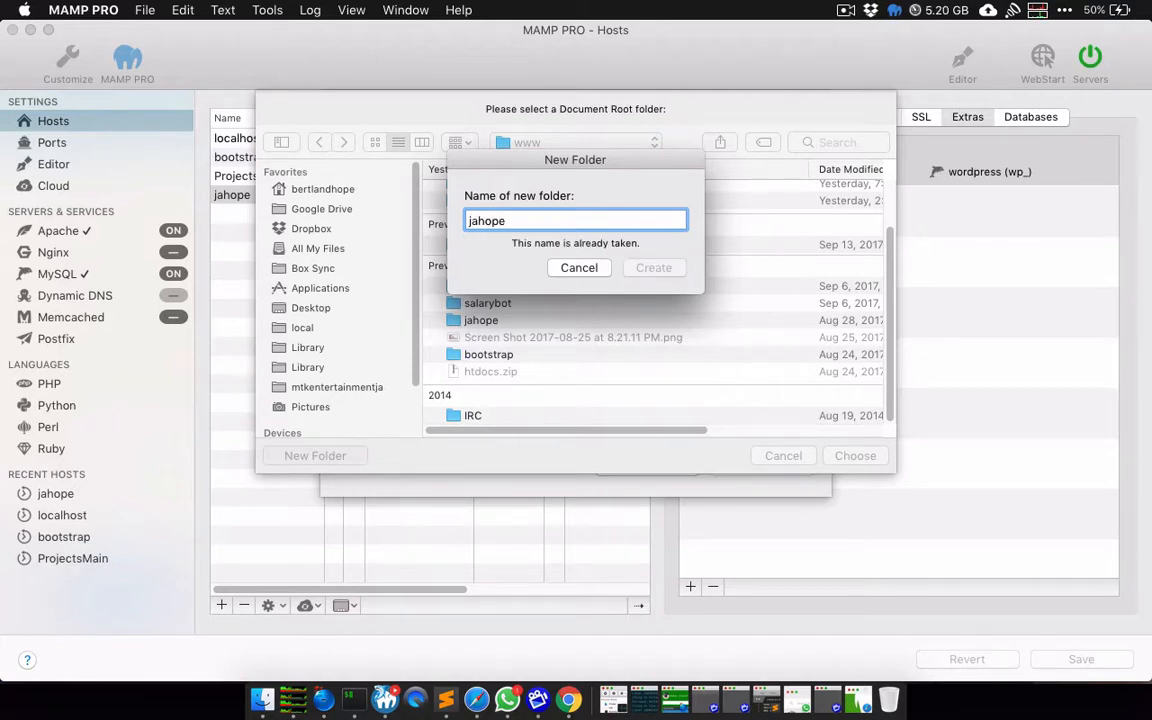
type("YT")
key("Return")
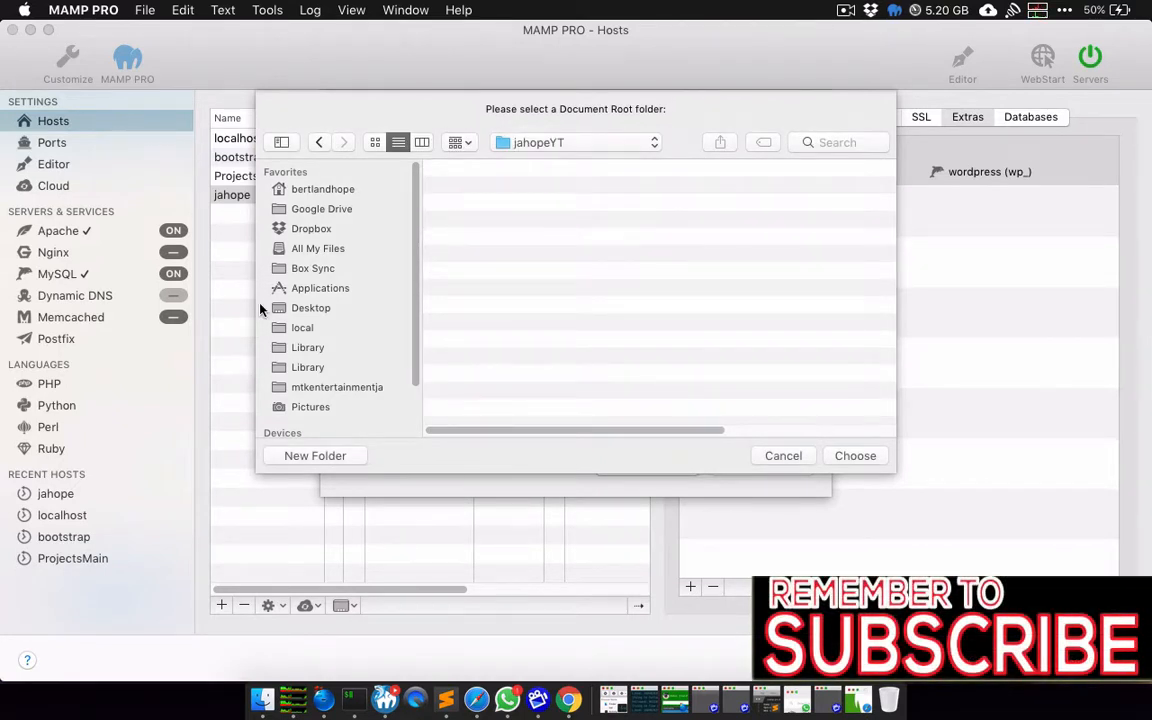
left_click(855, 456)
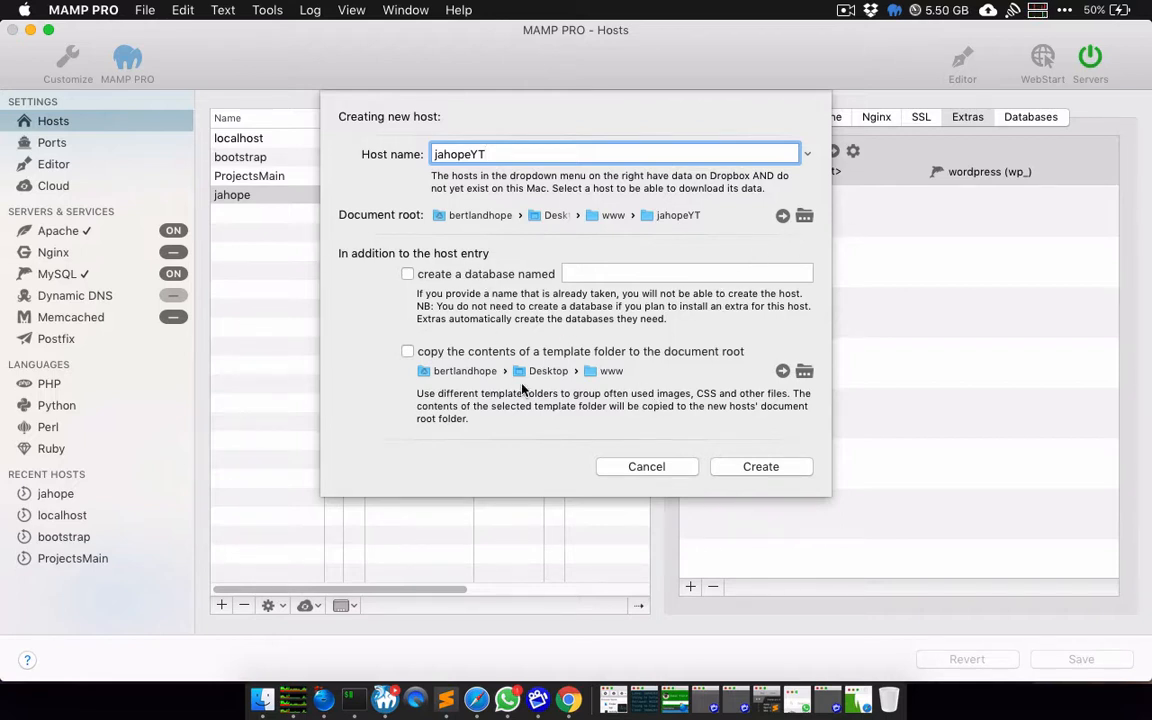
left_click(765, 466)
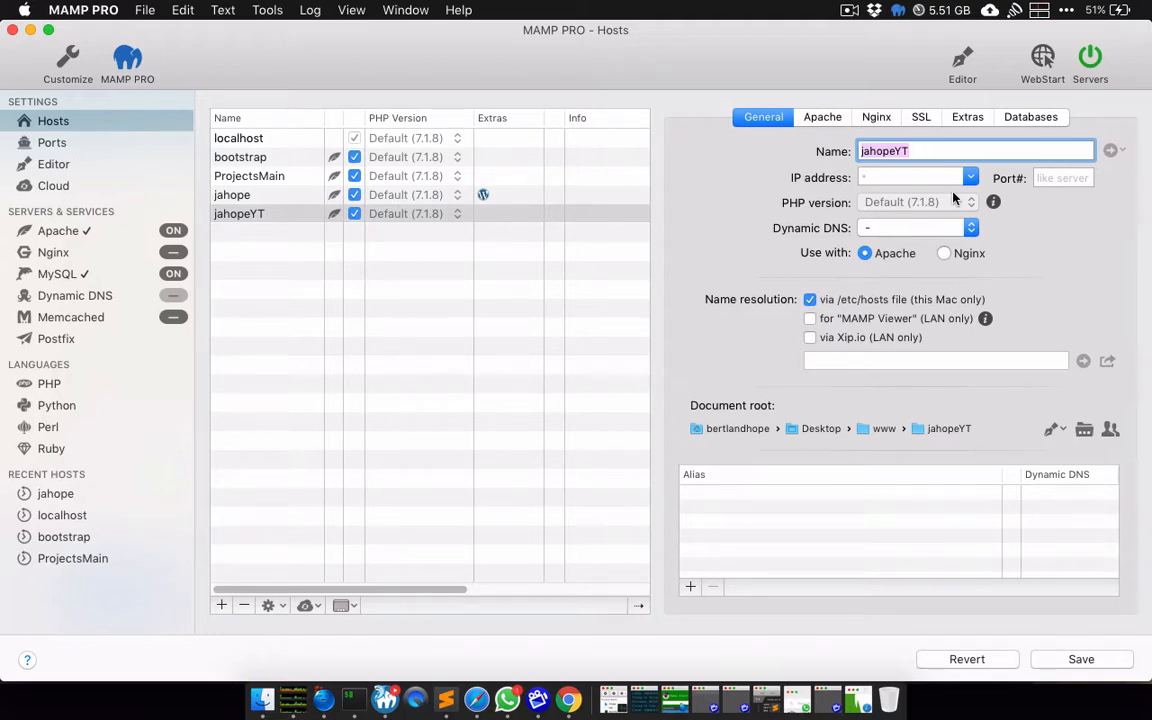
Step: Check jahopeYT's Apache, Nginx and SSL tabs, then view its Extras, which shows none installed
left_click(823, 120)
left_click(877, 120)
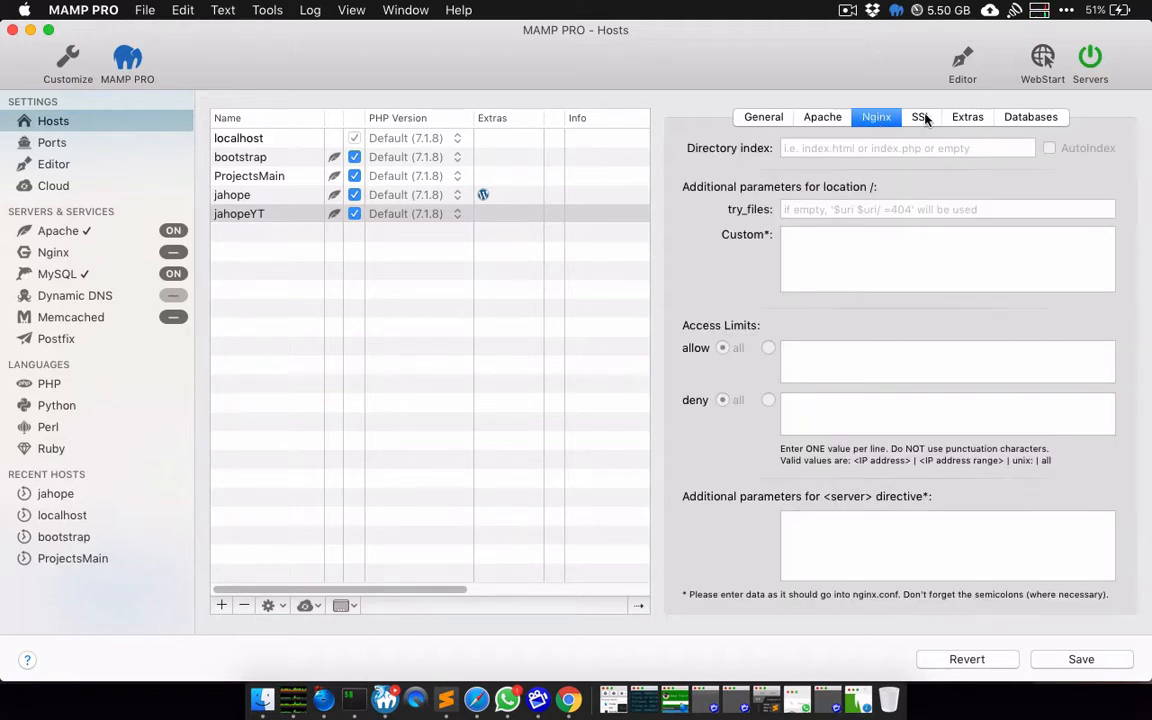
left_click(922, 118)
left_click(968, 118)
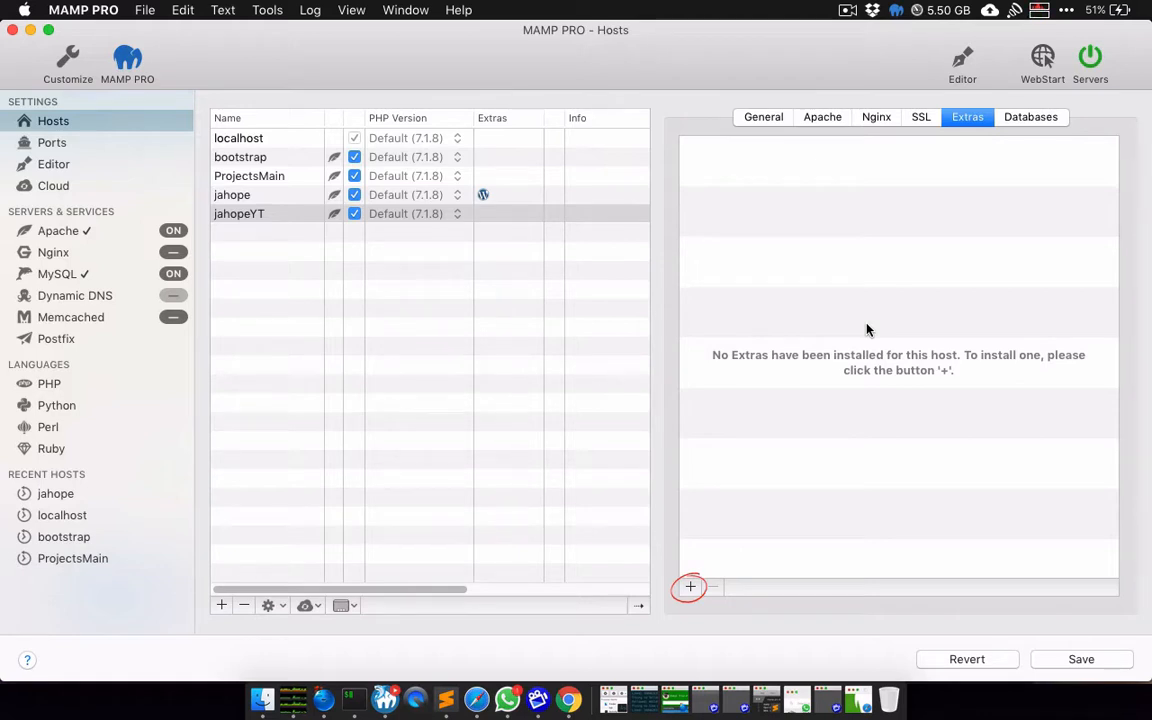
Step: Save the host changes and pick WordPress 4.8.1 from the installable extras
left_click(690, 588)
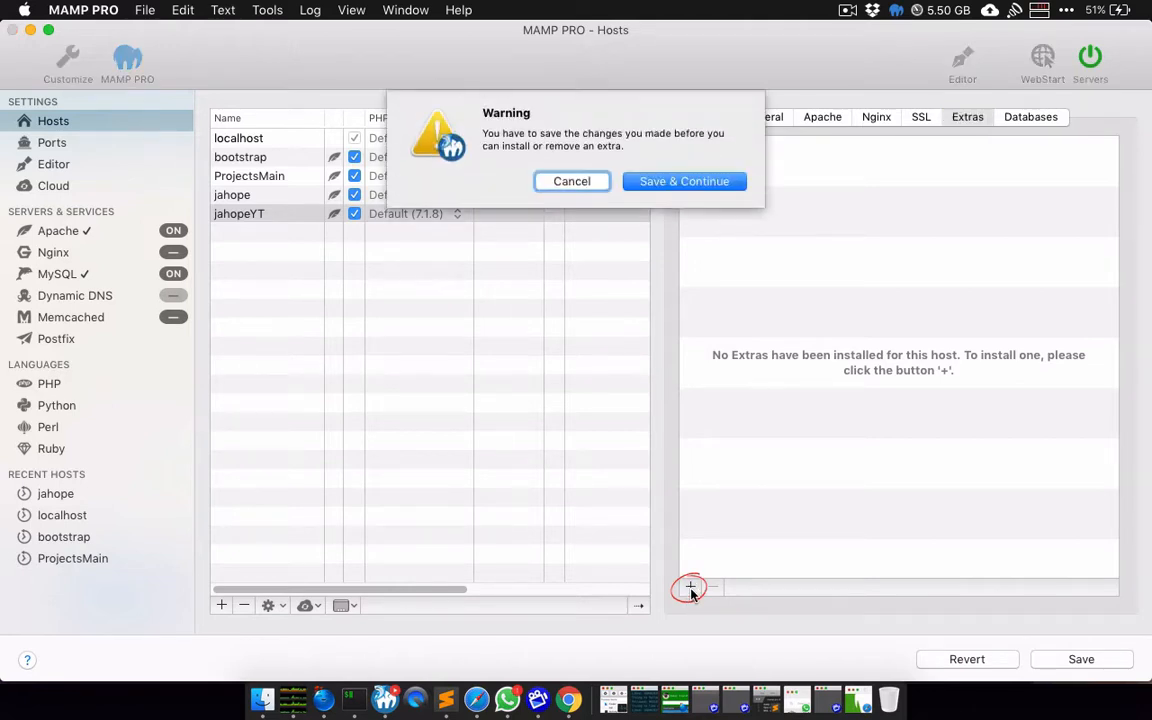
left_click(672, 182)
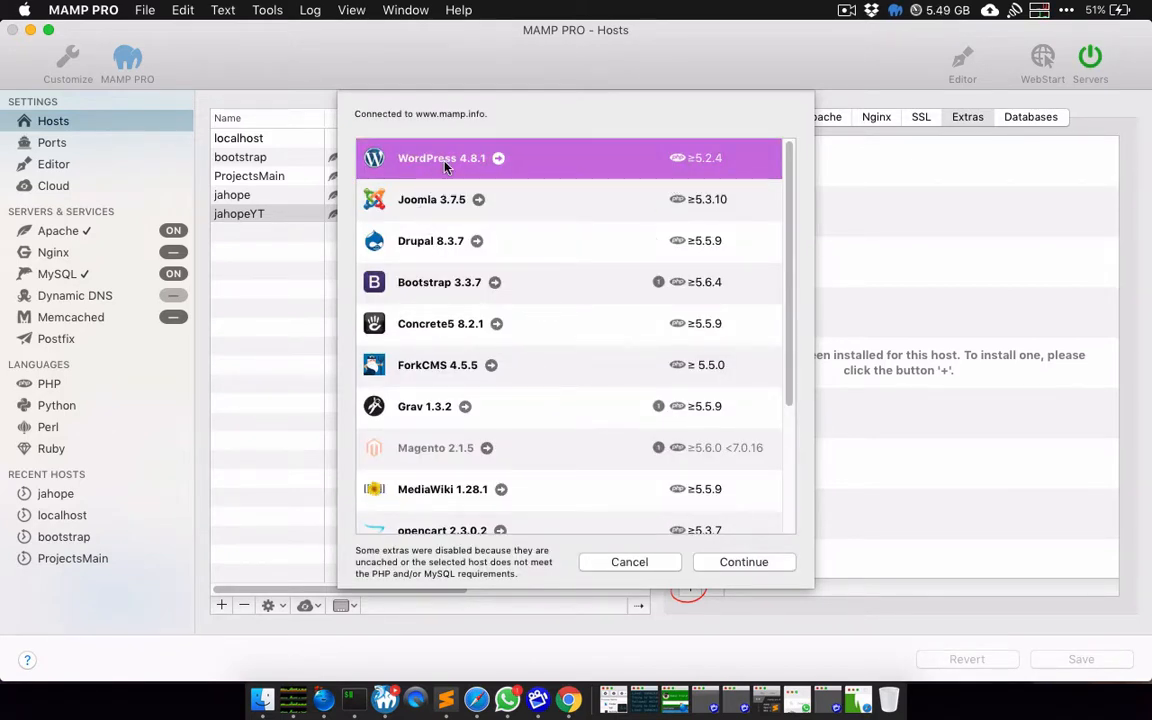
scroll(460, 320, "down", 4)
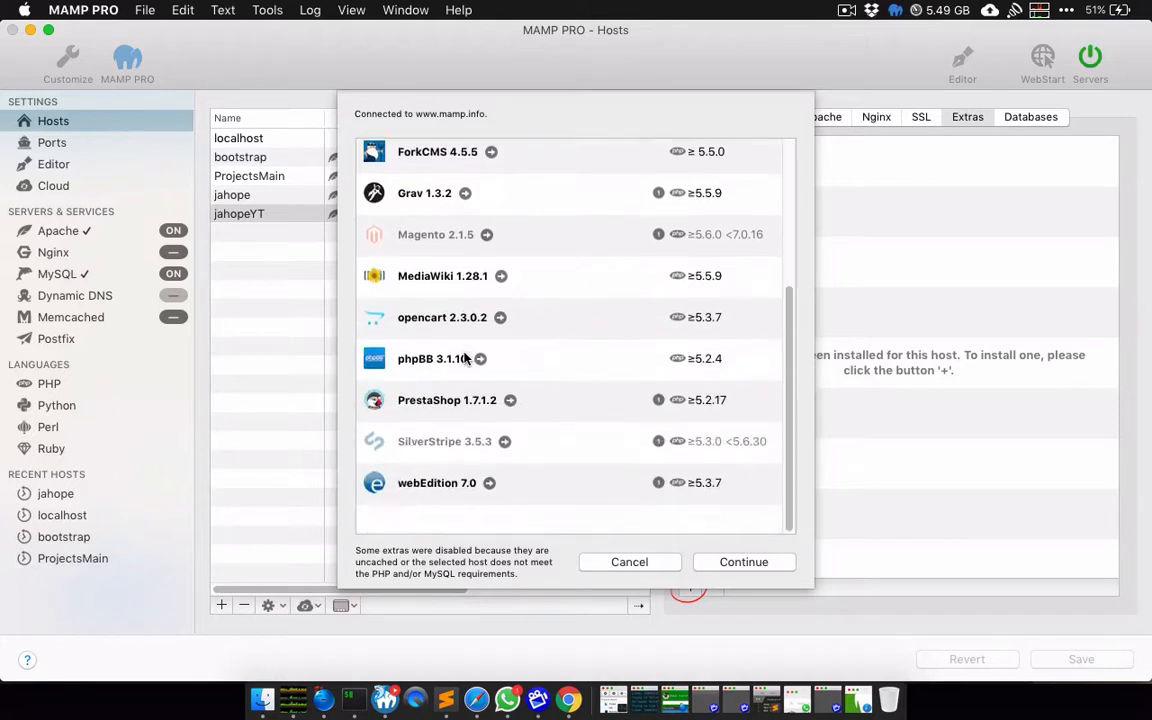
scroll(464, 358, "up", 5)
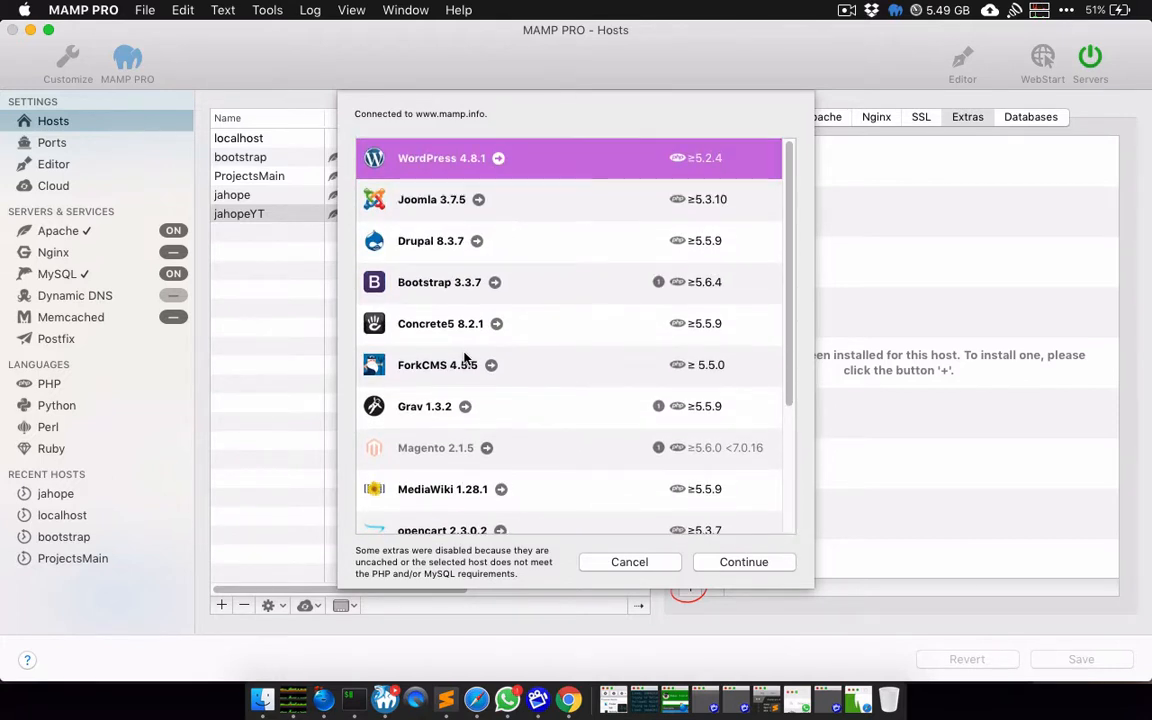
left_click(428, 203)
left_click(430, 160)
left_click(736, 564)
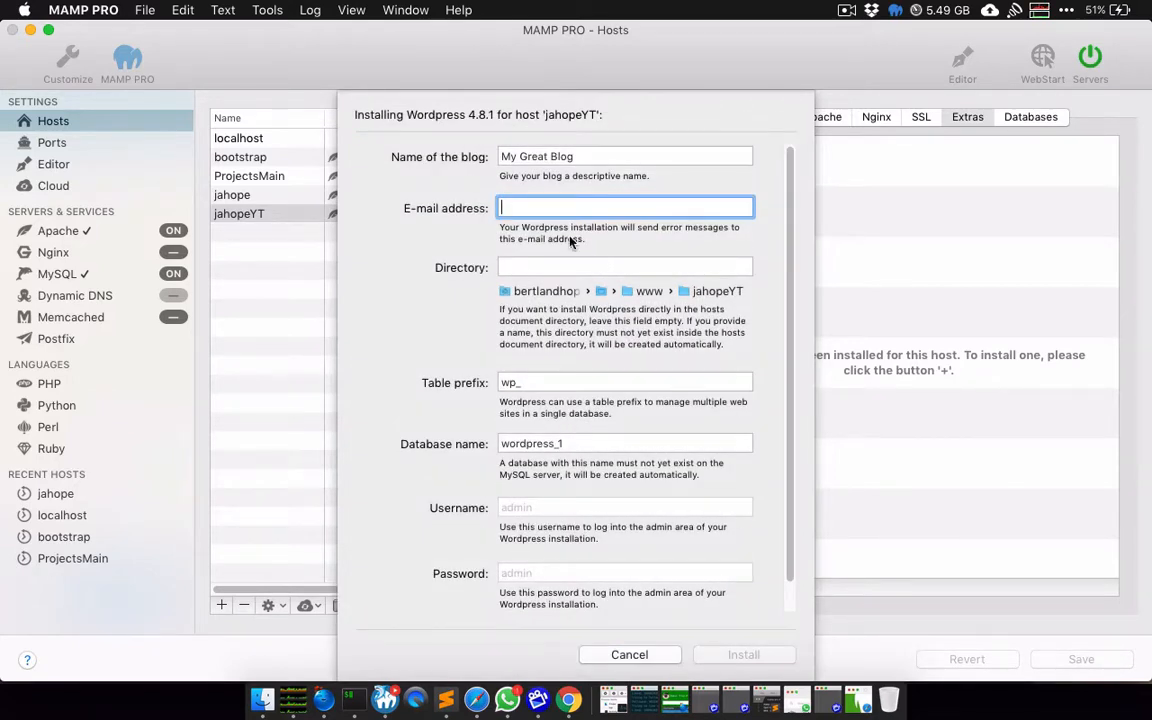
Step: Replace the default blog name with jahopeYT and enter the admin e-mail address
left_click(594, 157)
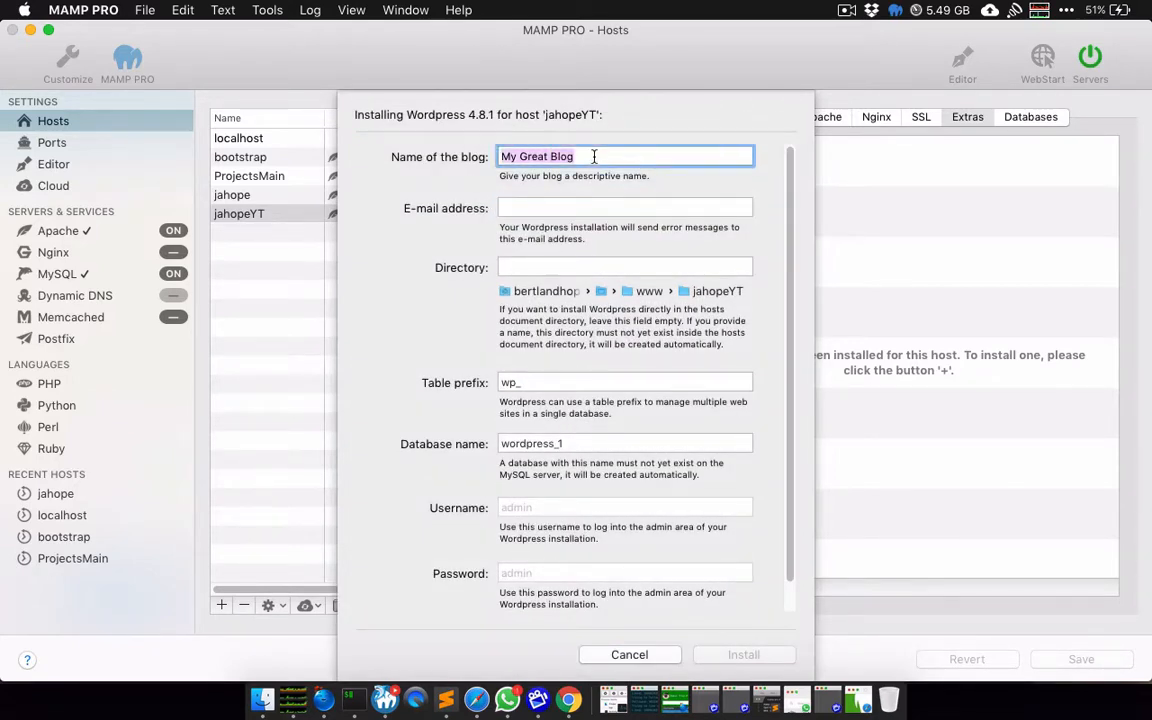
key("BackSpace")
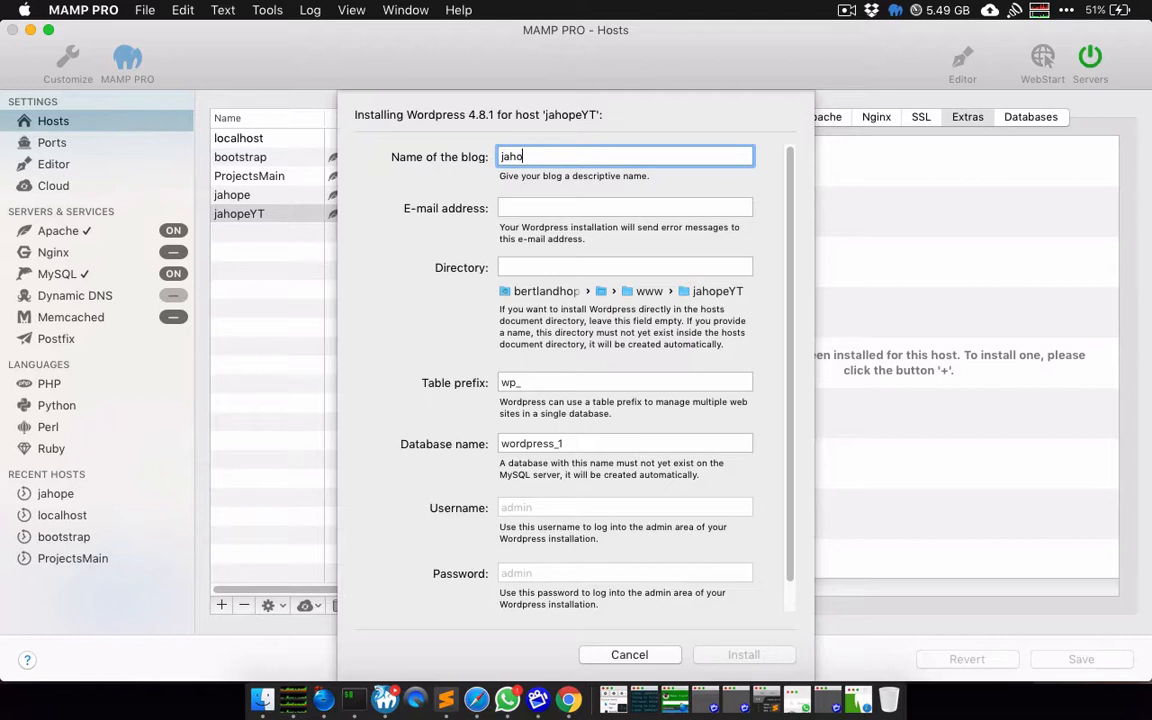
key("Tab")
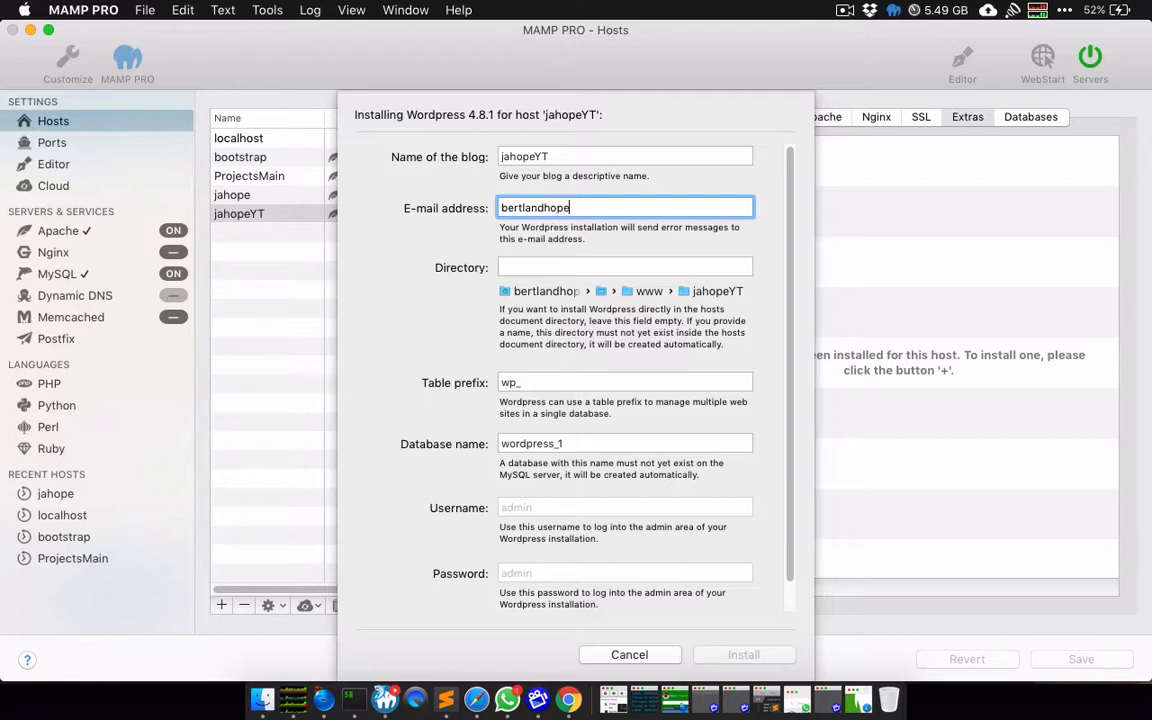
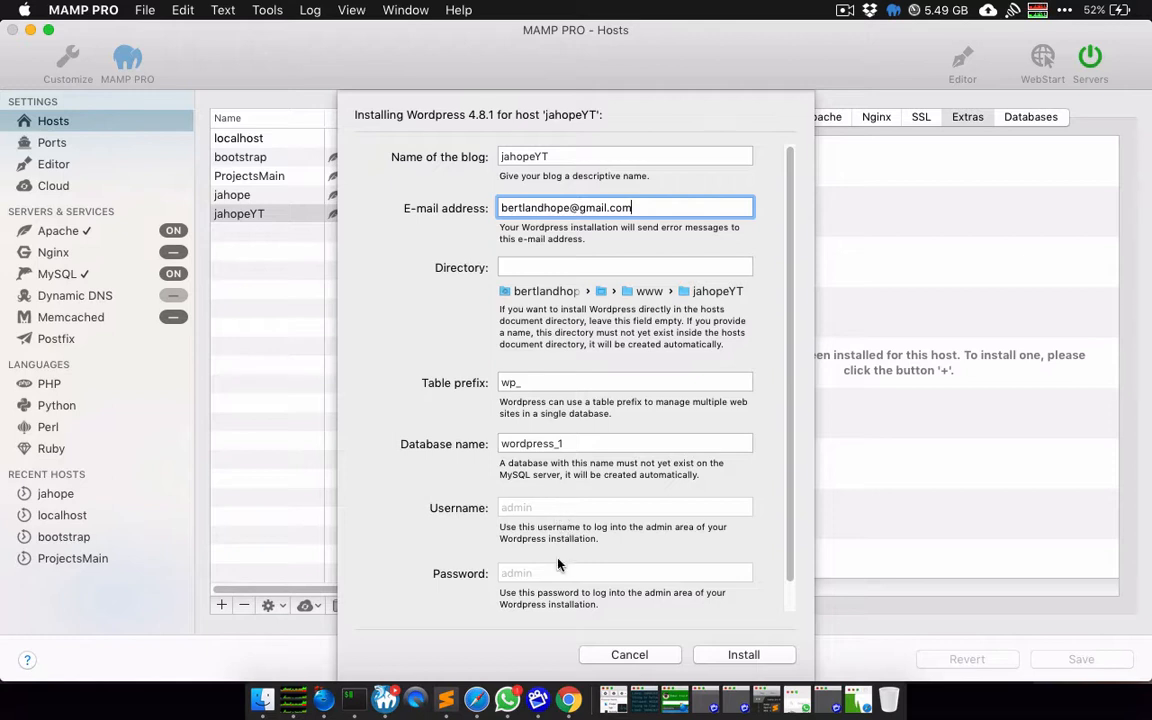
Step: Name the database jahopeYT and start the WordPress installation
double_click(540, 444)
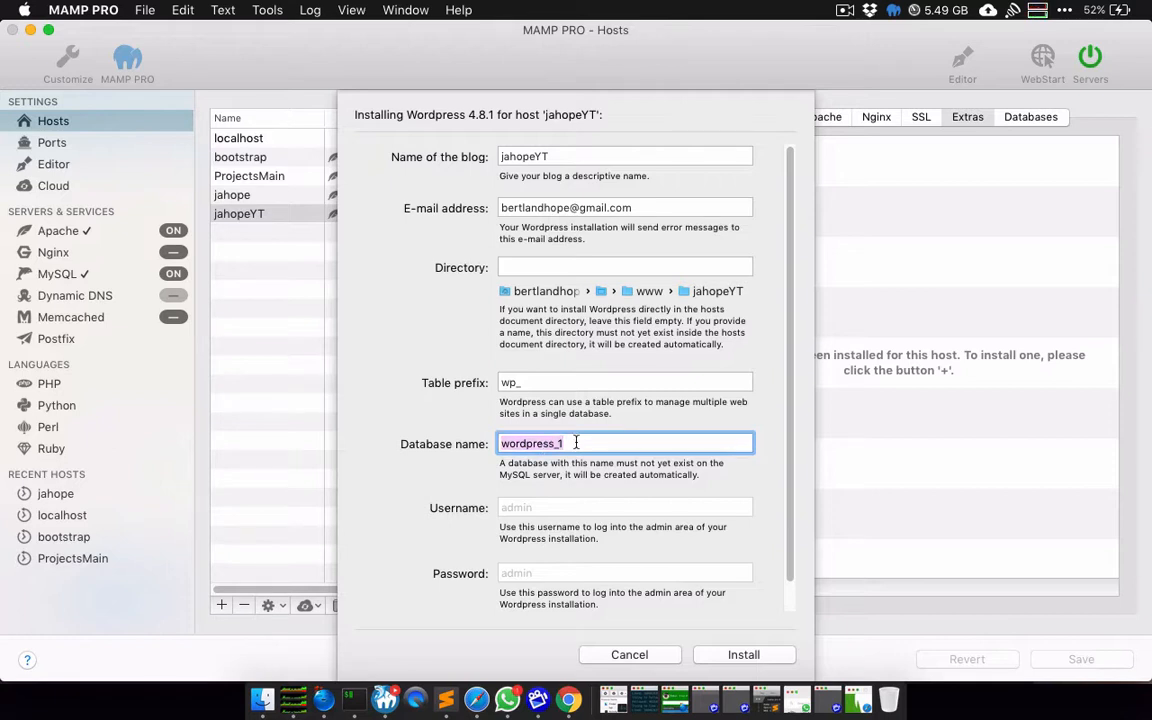
type("jahopeYT")
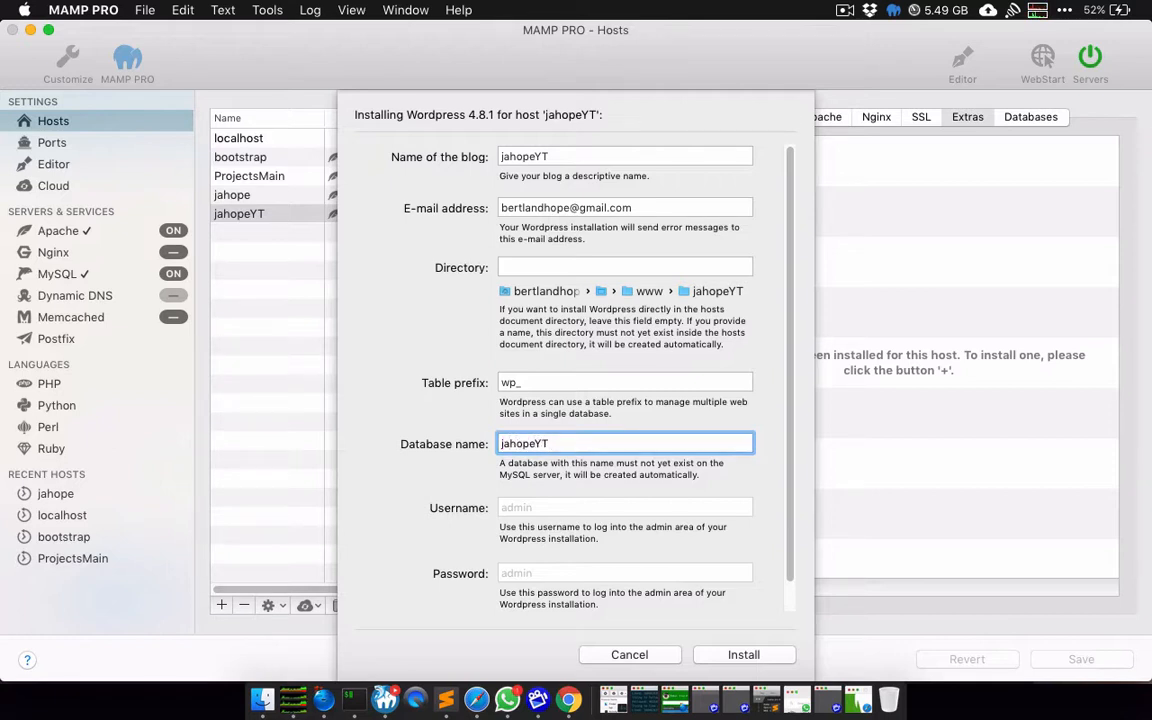
scroll(668, 417, "down", 1)
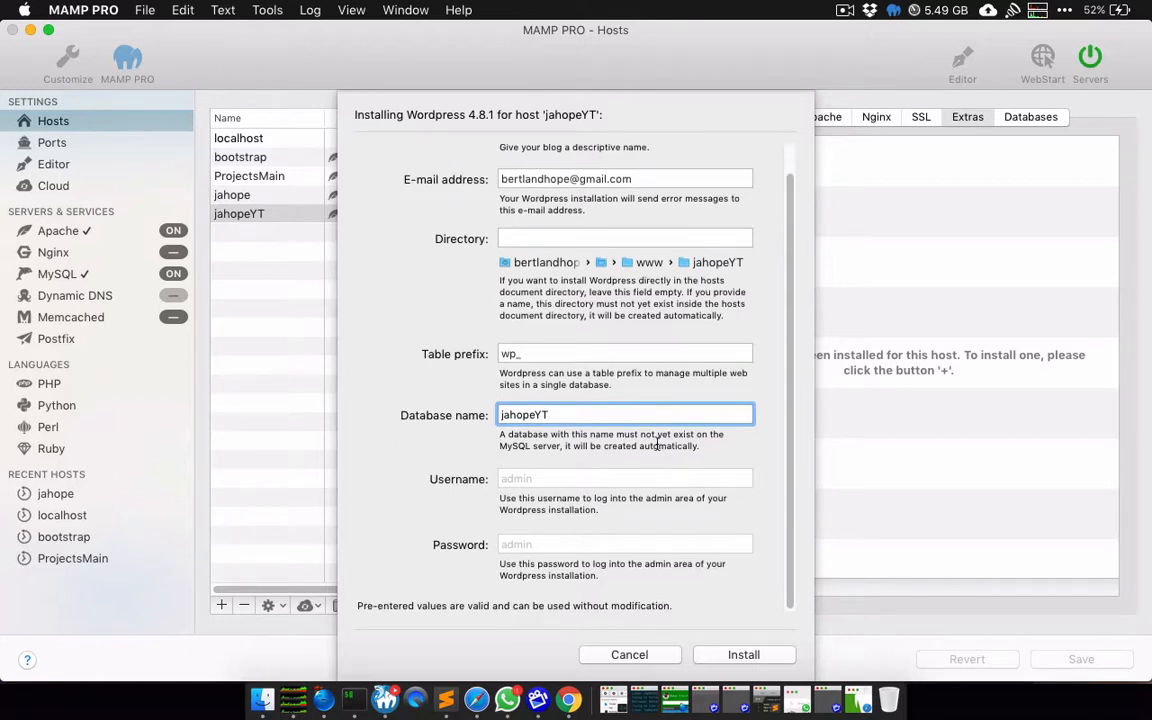
left_click(748, 654)
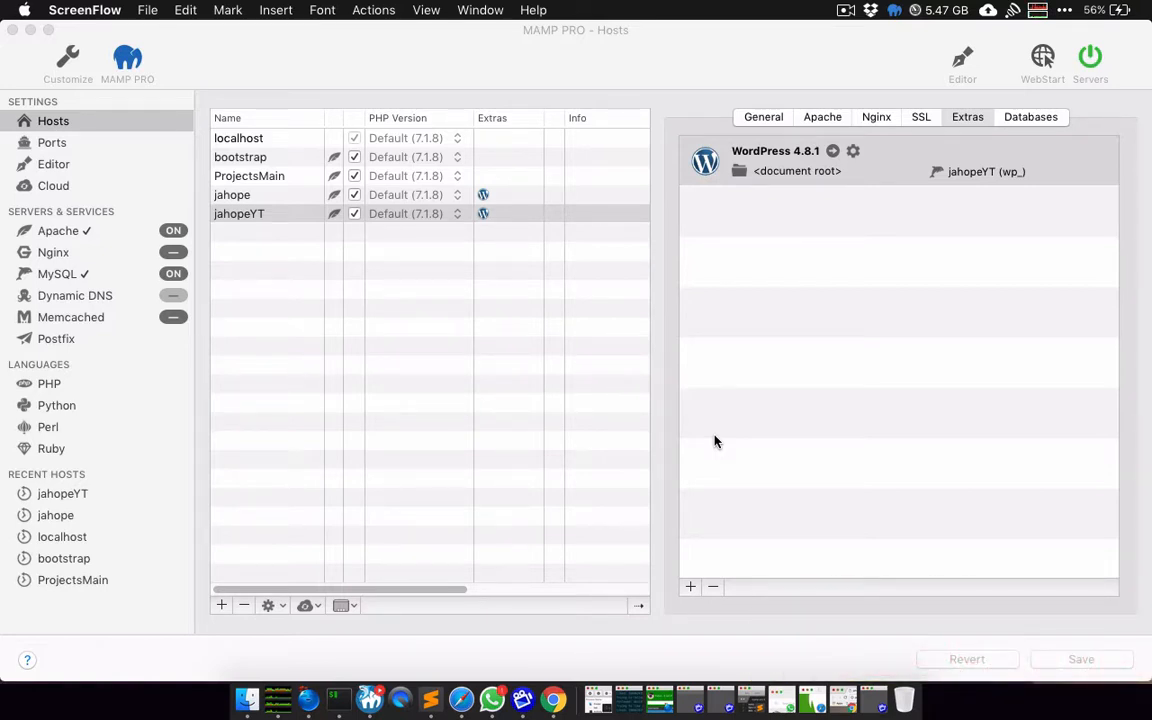
Step: Open the installed WordPress extra's jahopeYT site in Chrome
left_click(830, 153)
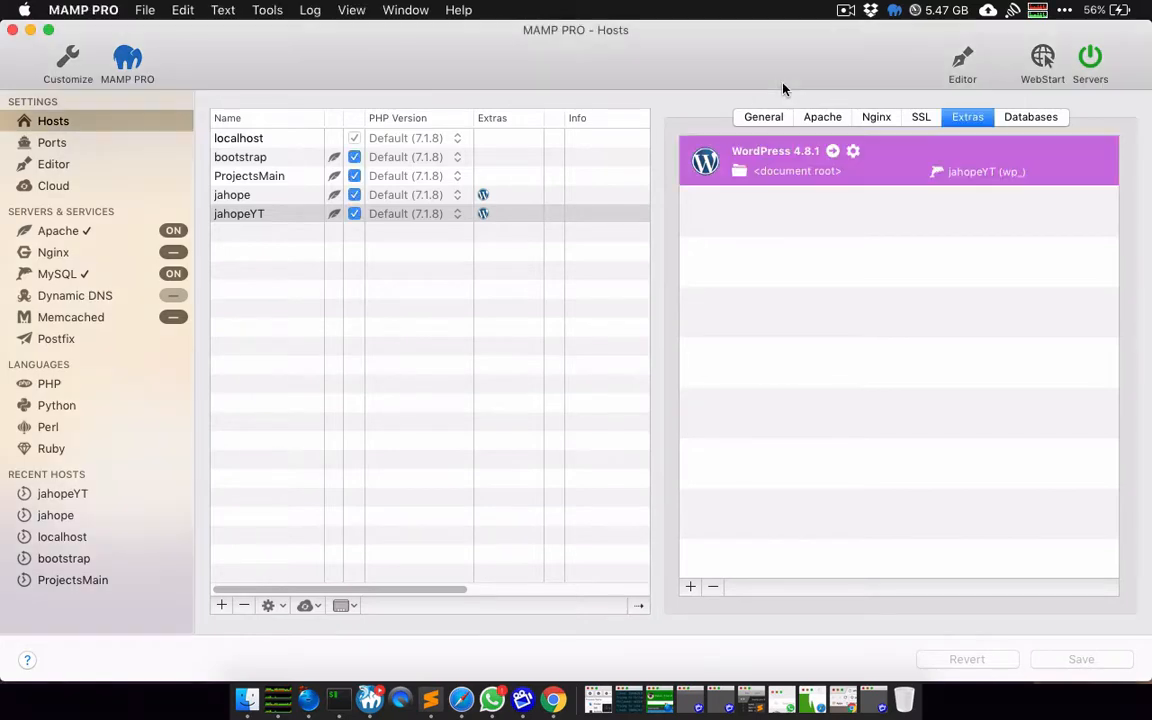
left_click(833, 151)
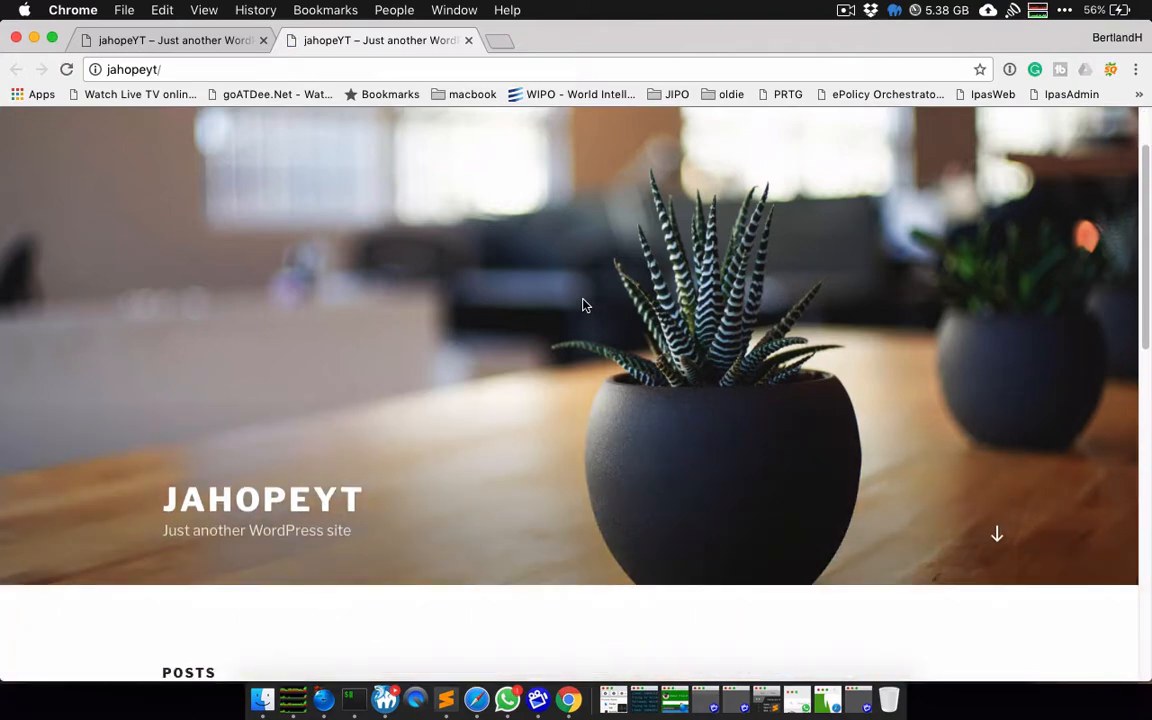
Step: Scroll through the jahopeYT homepage, then minimize Chrome to return to MAMP PRO
scroll(585, 305, "down", 5)
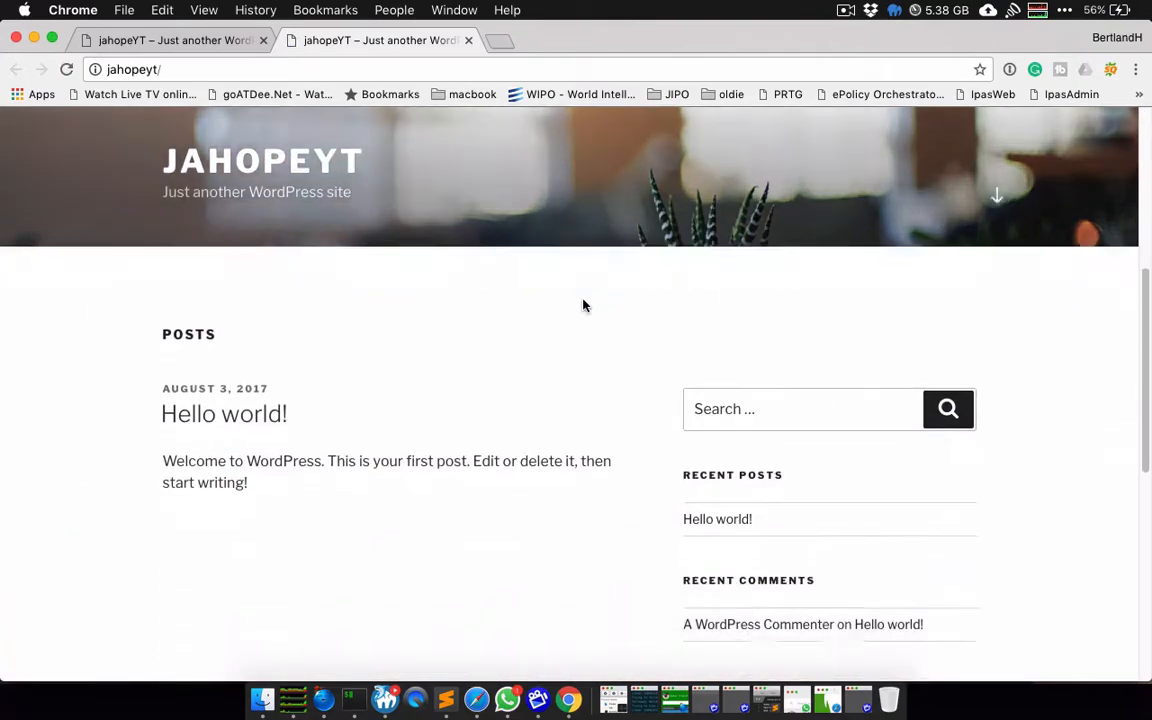
scroll(585, 305, "up", 15)
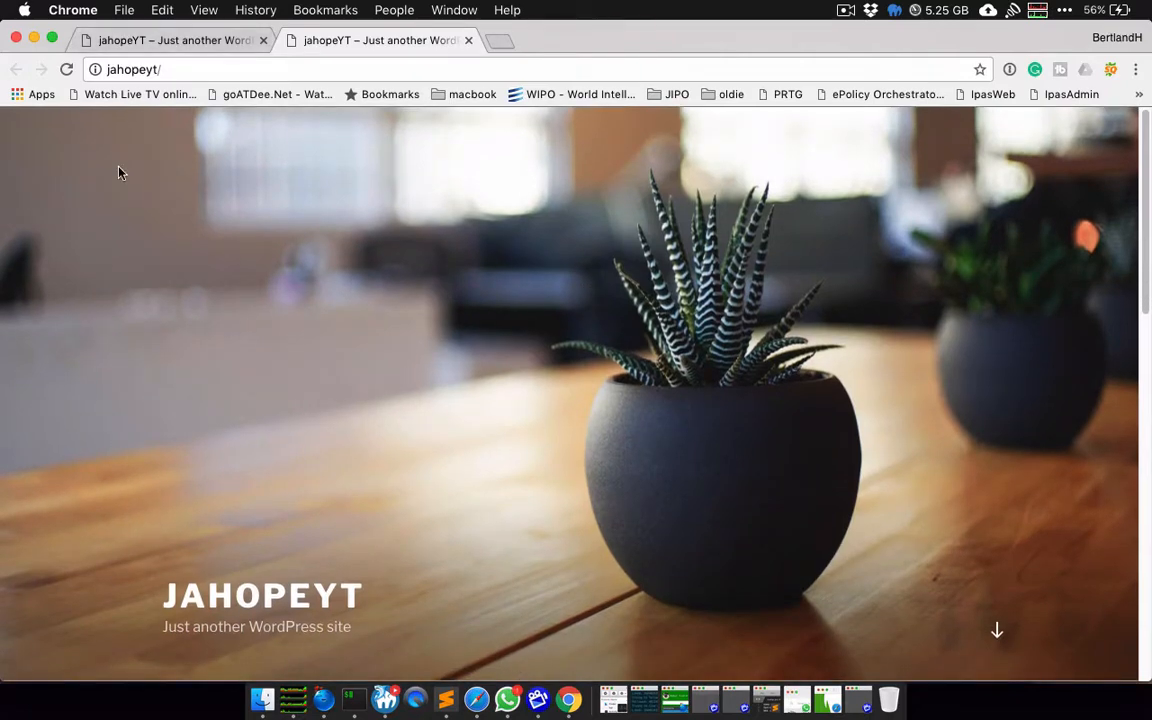
left_click(33, 38)
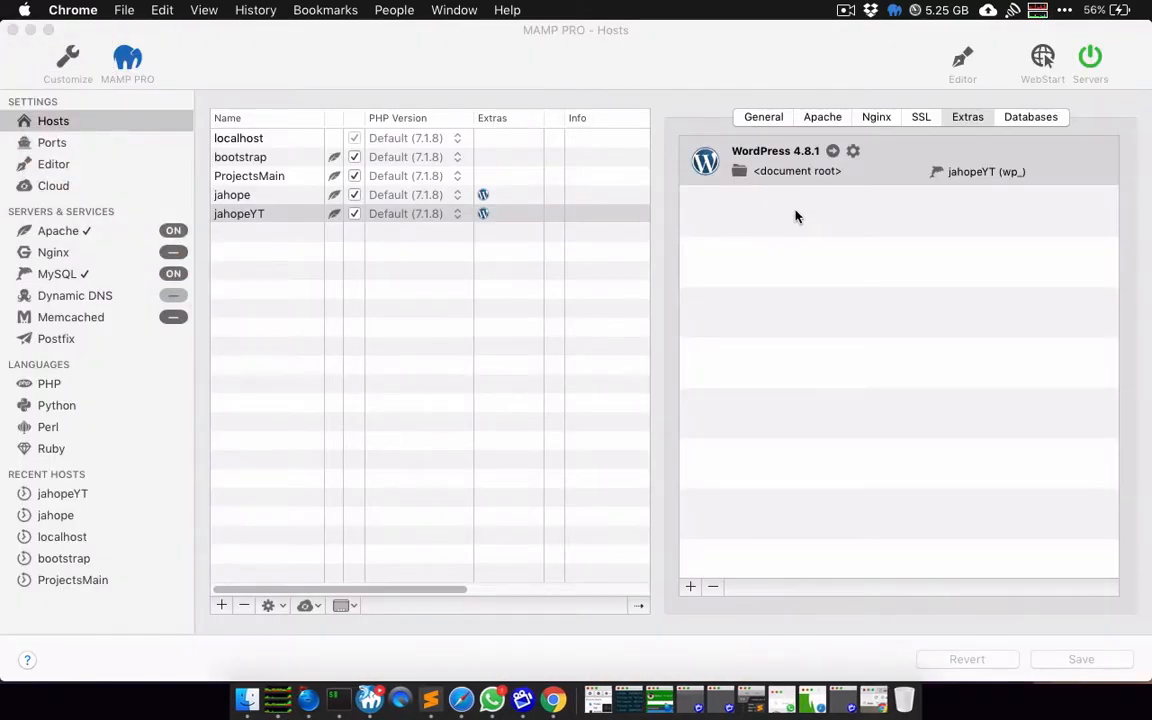
Step: Log in to the jahopeYT WordPress admin with the admin credentials and decline 1Password's save offer
left_click(853, 152)
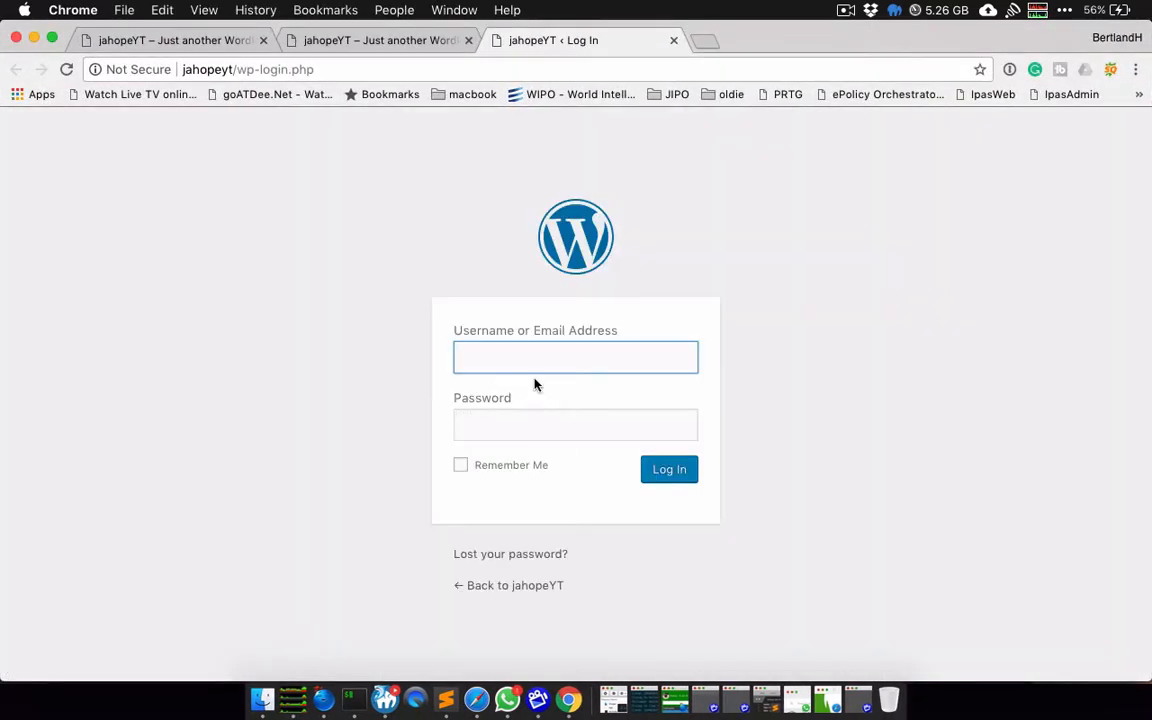
type("admin")
key("Tab")
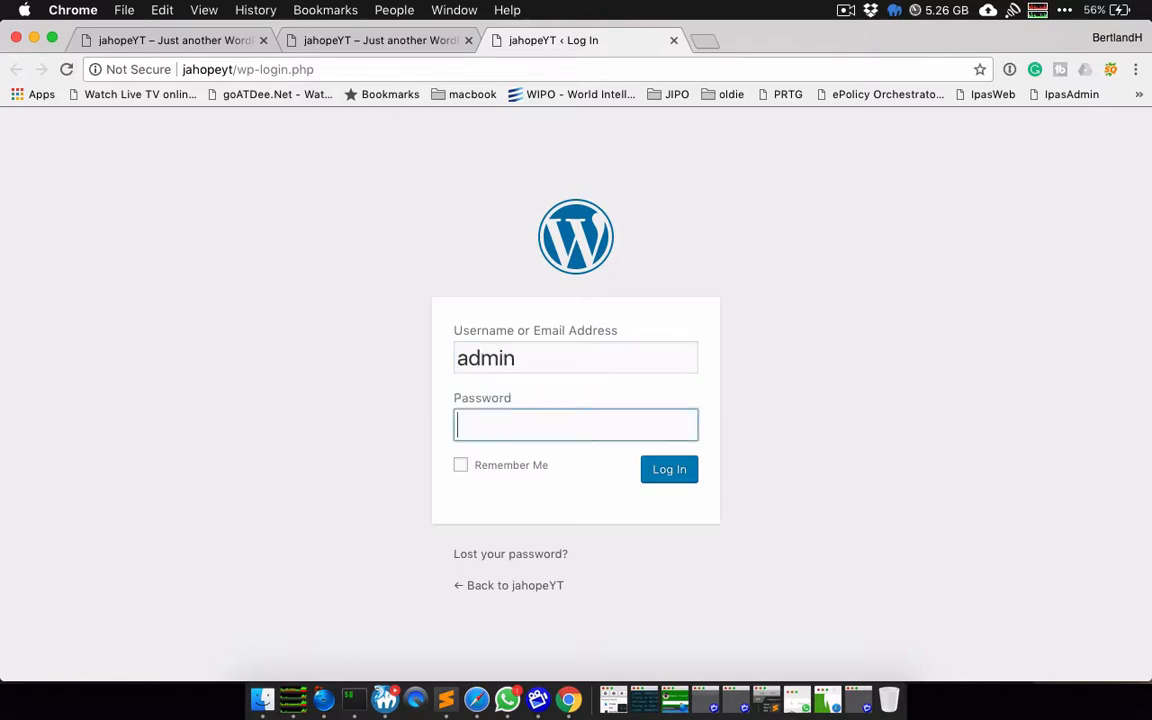
type("admin")
key("Return")
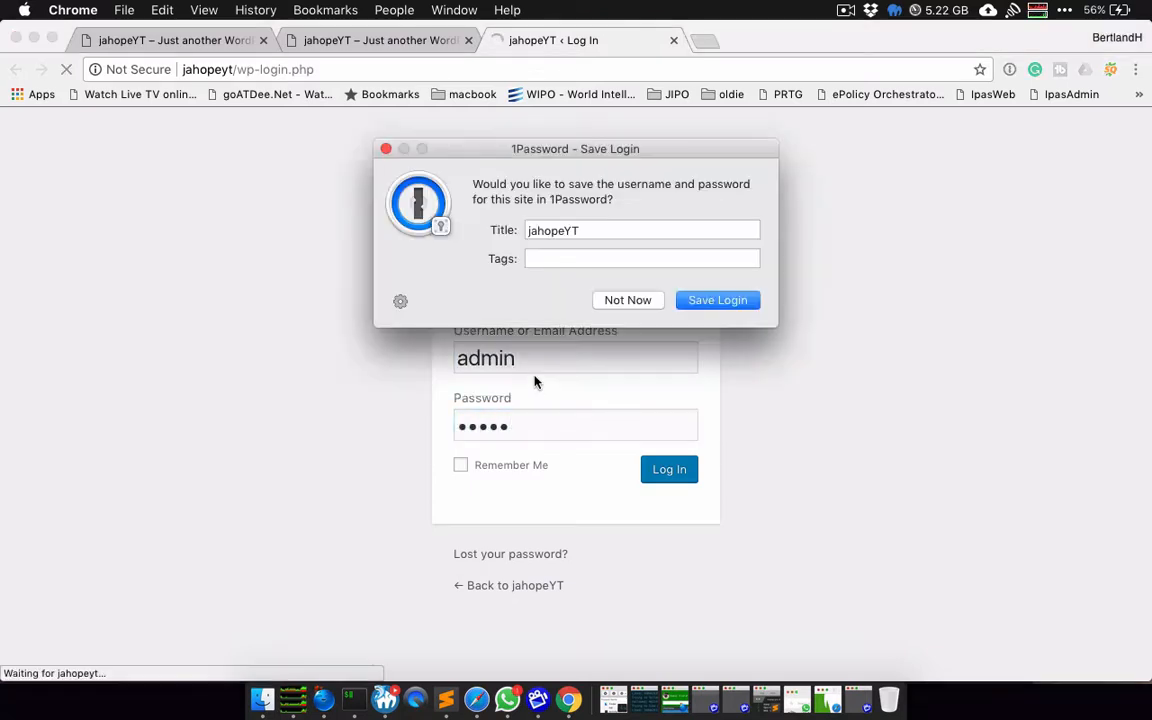
left_click(634, 304)
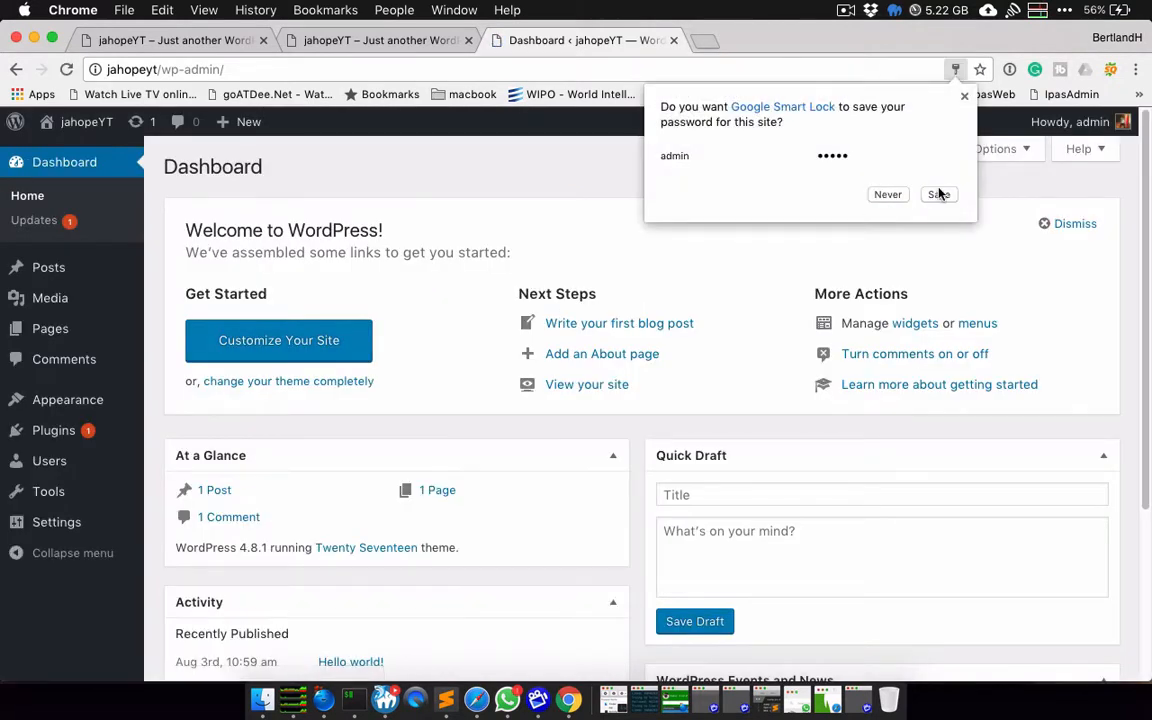
Step: Dismiss the save-password prompt and go from the Plugins list to the jahopeYT Dashboard
left_click(963, 96)
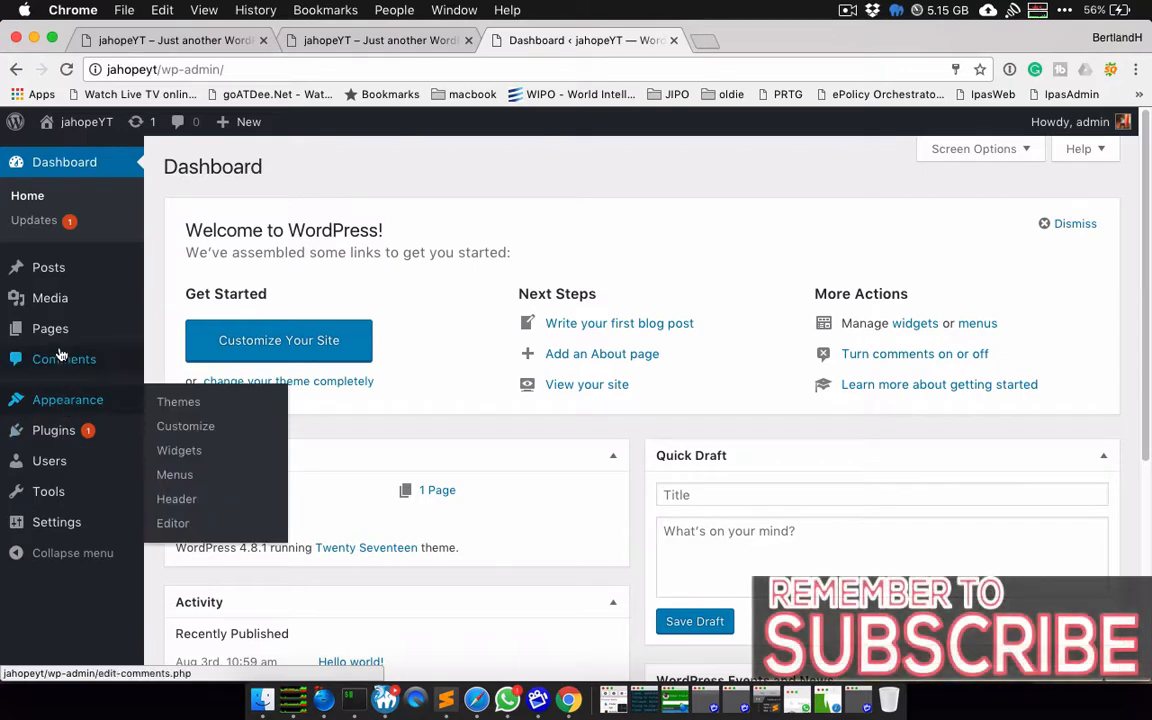
left_click(60, 430)
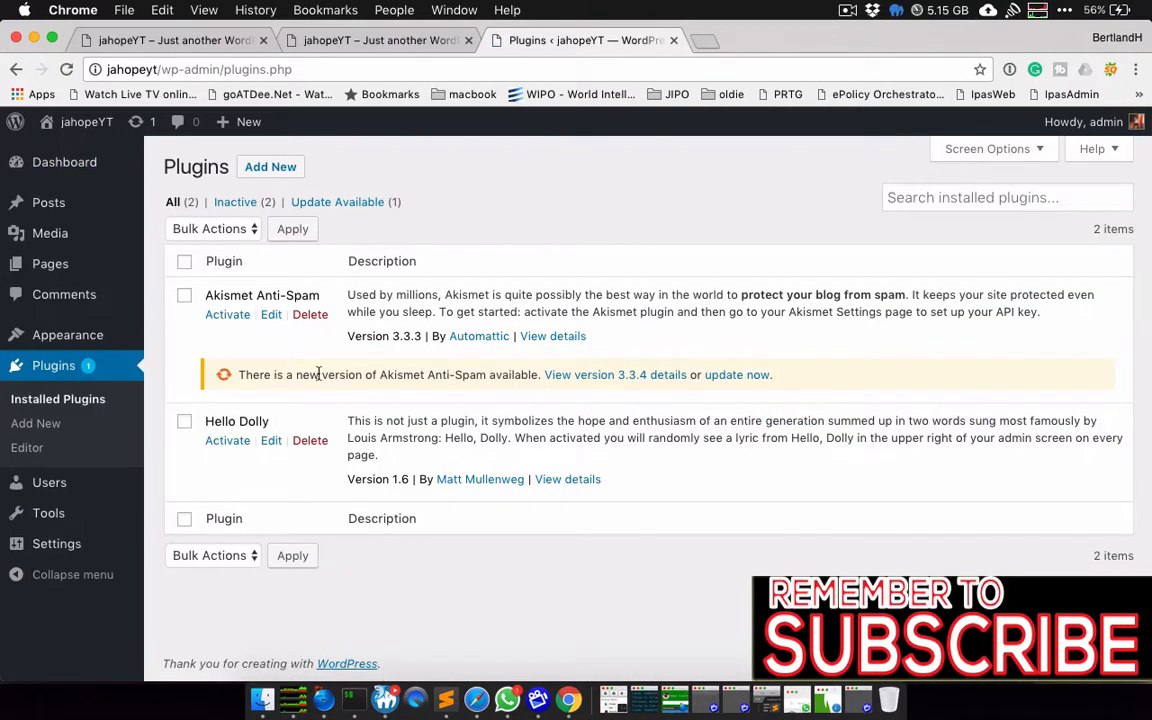
left_click(58, 160)
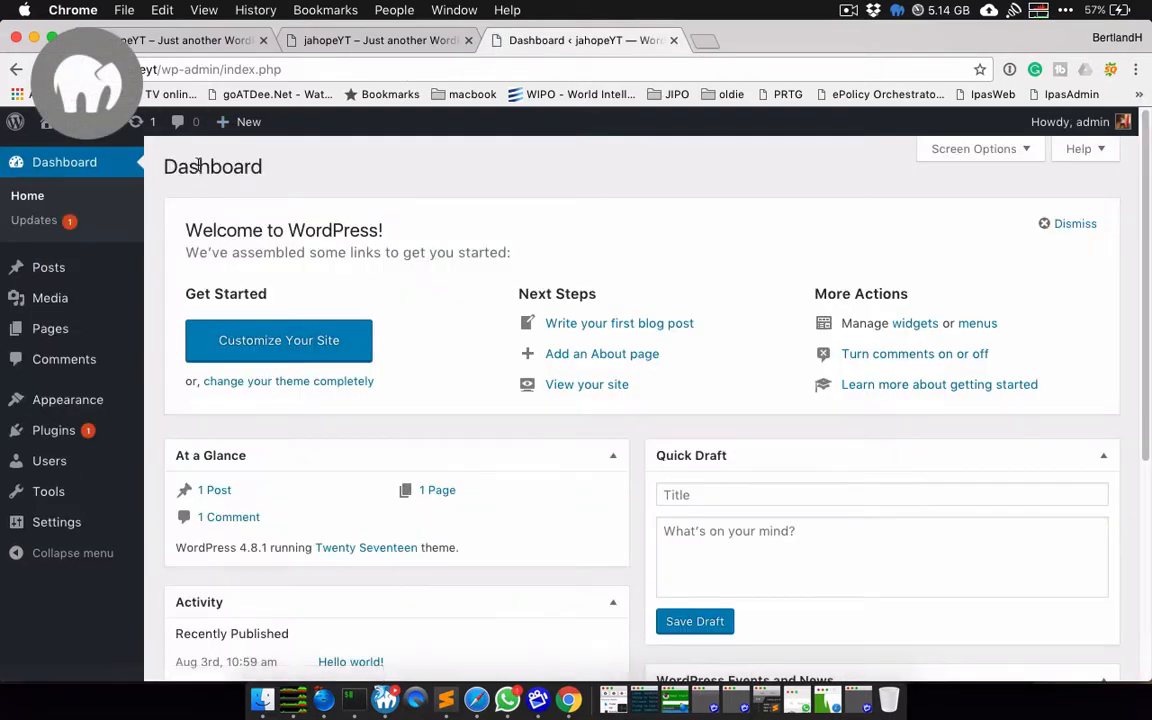
Step: Check the jahopeYT front-page tab, then minimize Chrome to reveal MAMP PRO
left_click(347, 40)
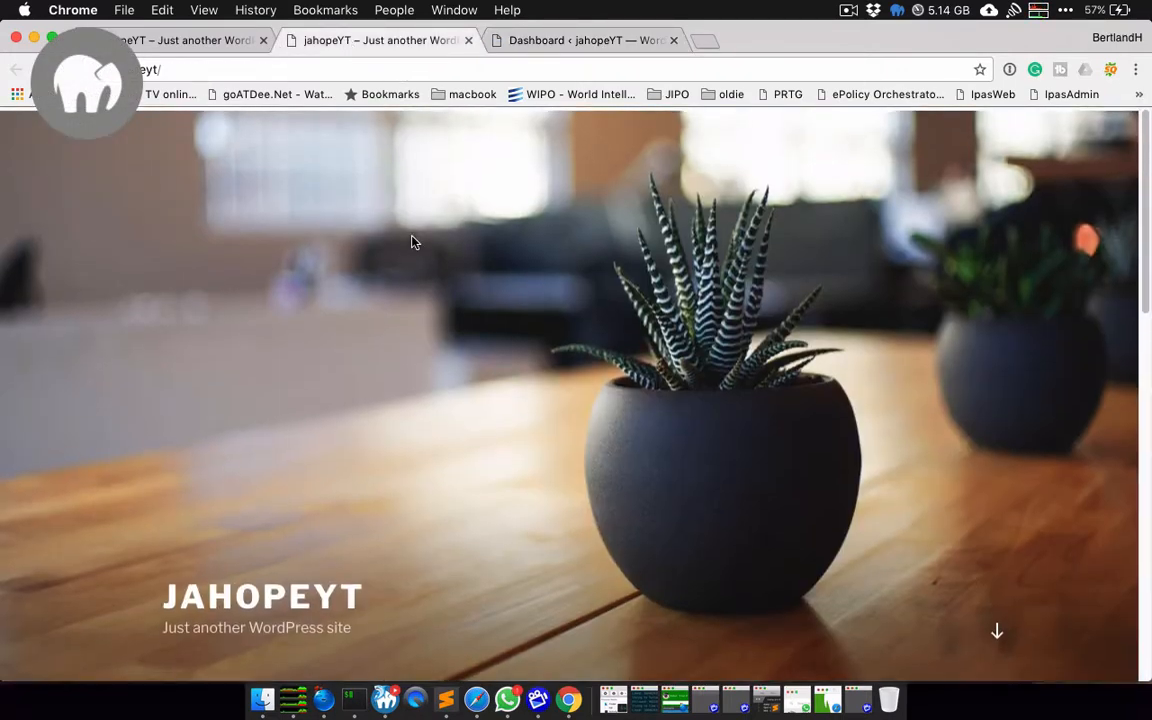
scroll(411, 239, "down", 15)
left_click(33, 39)
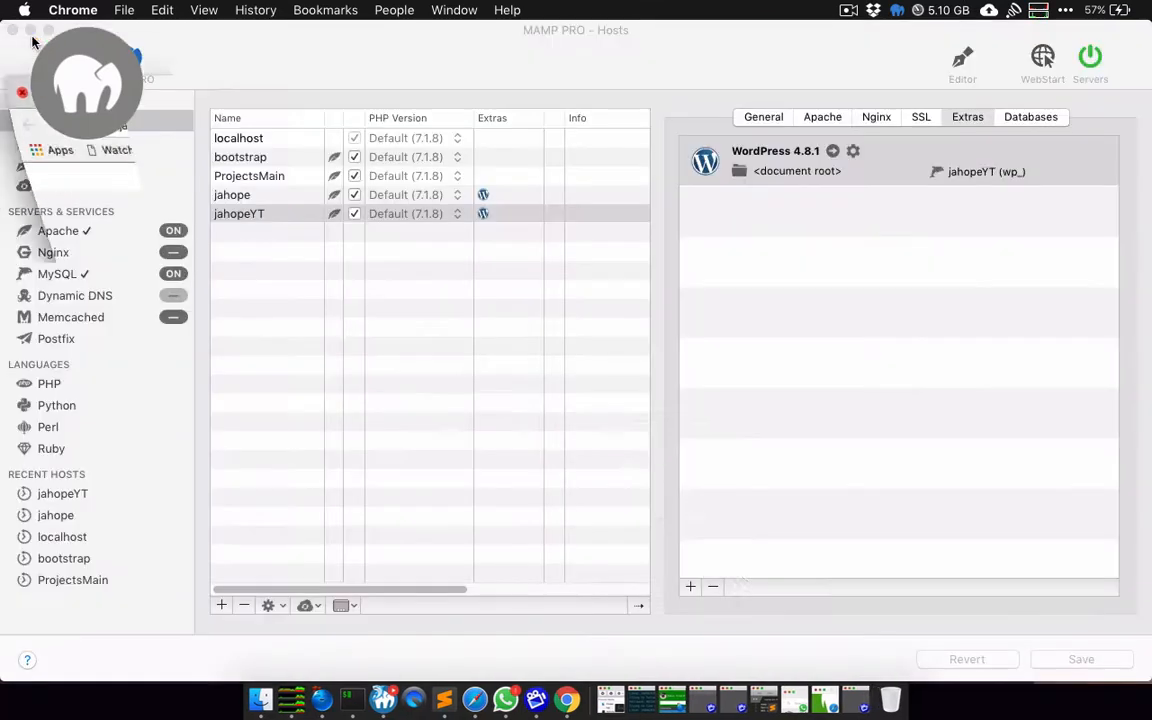
Step: Select the jahope host and open its WordPress 4.8.1 site in a new Chrome tab
left_click(238, 195)
left_click(238, 196)
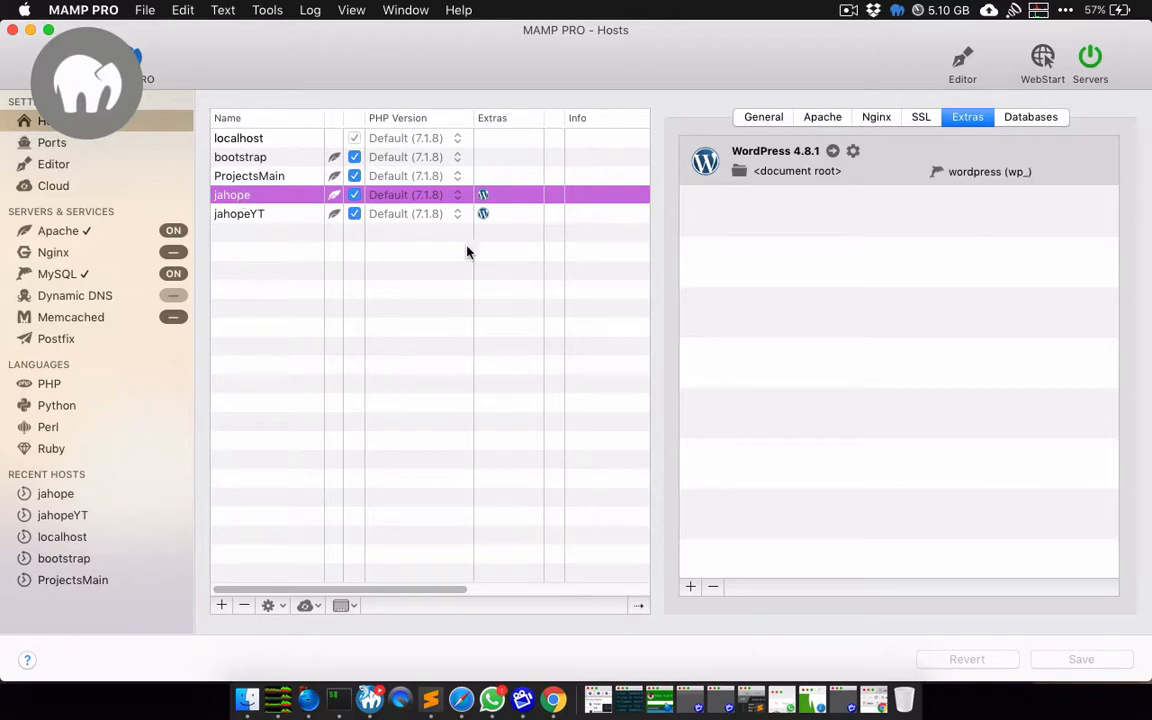
left_click(833, 152)
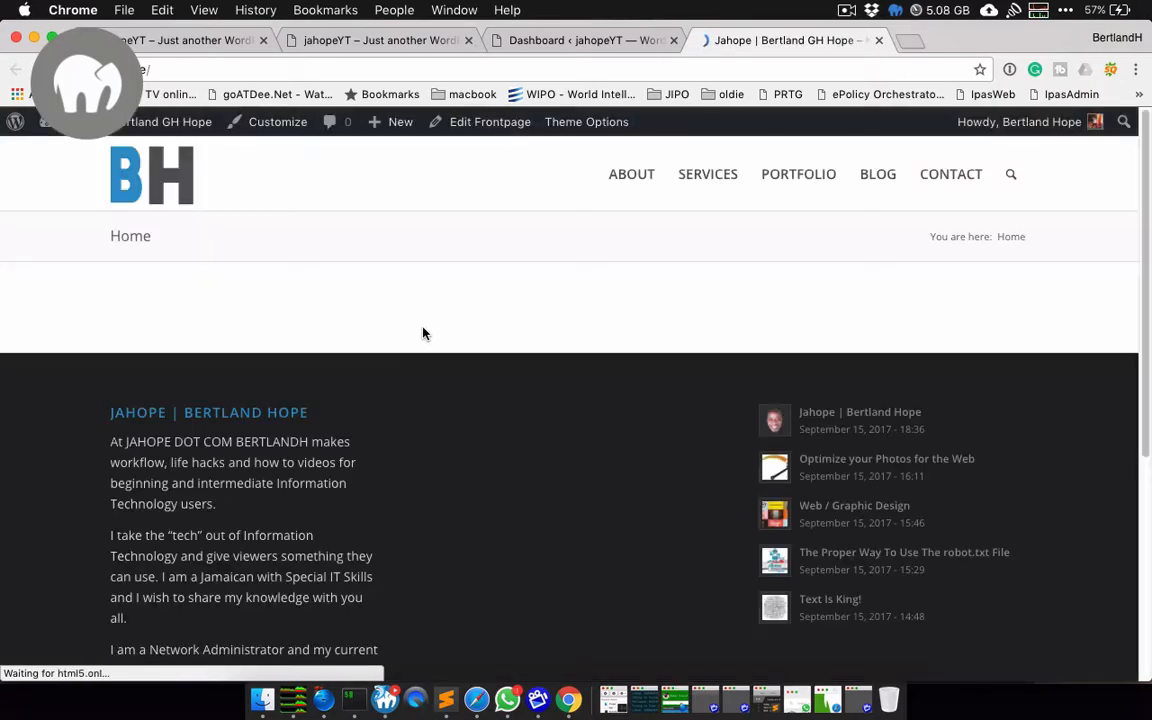
Step: Scroll the jahope home page, then visit and scroll the Contact page
scroll(423, 333, "down", 5)
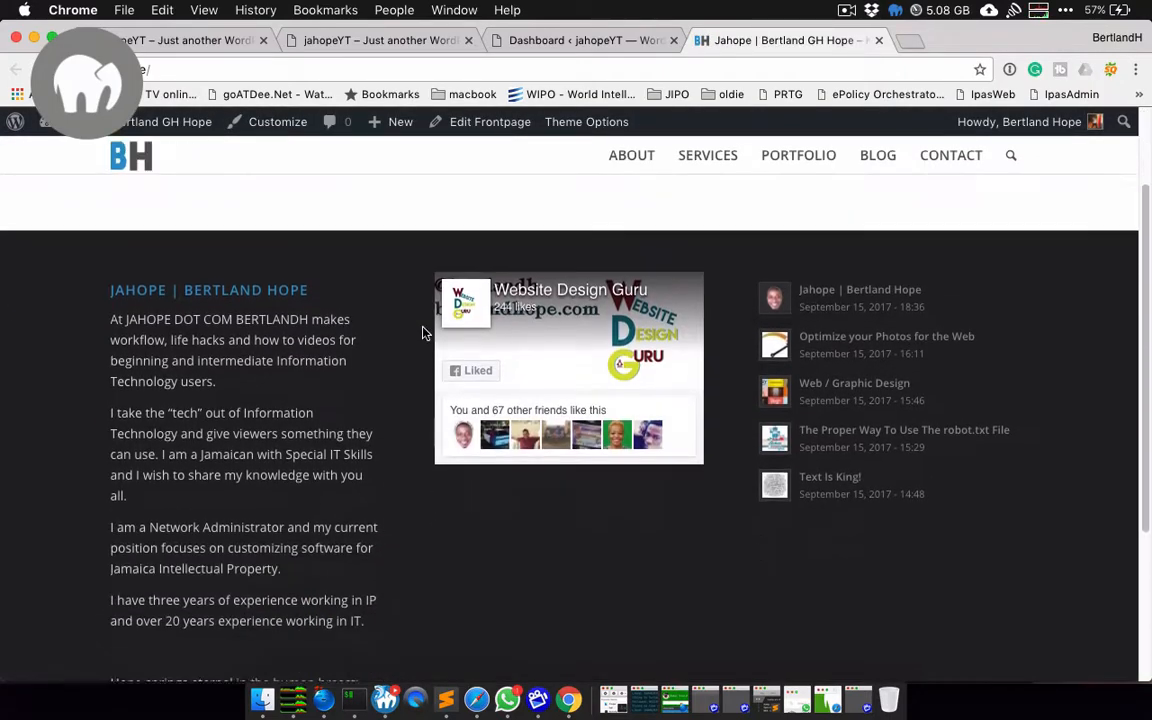
scroll(423, 333, "up", 5)
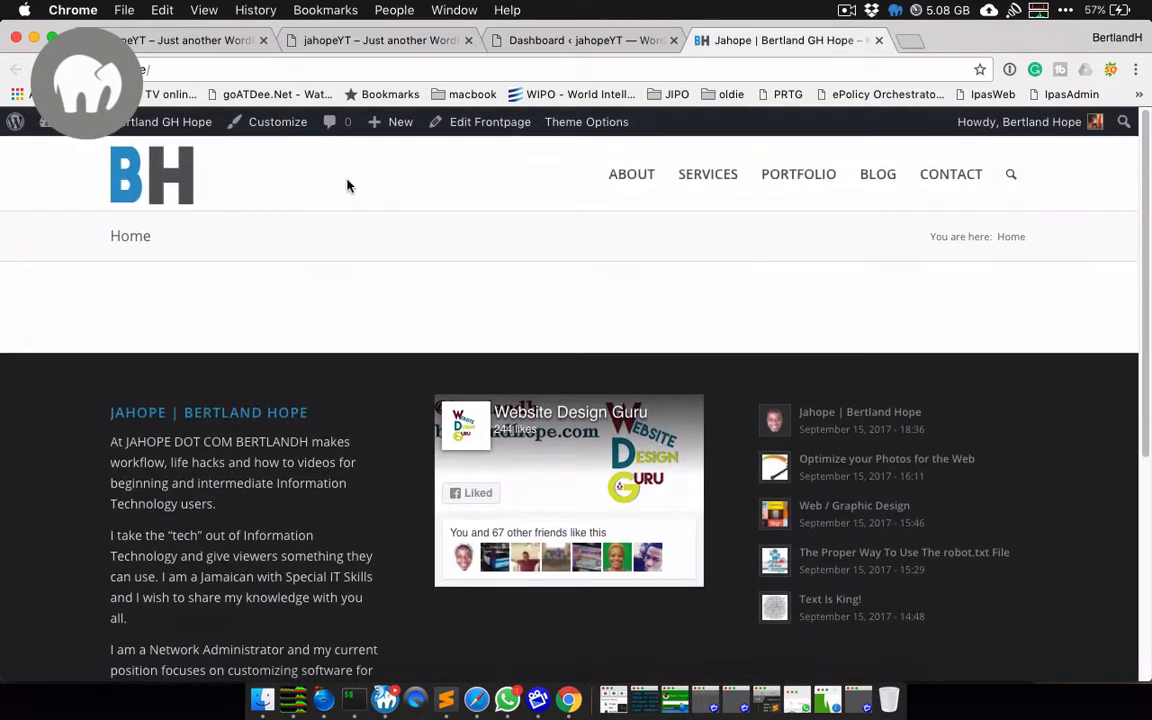
left_click(964, 179)
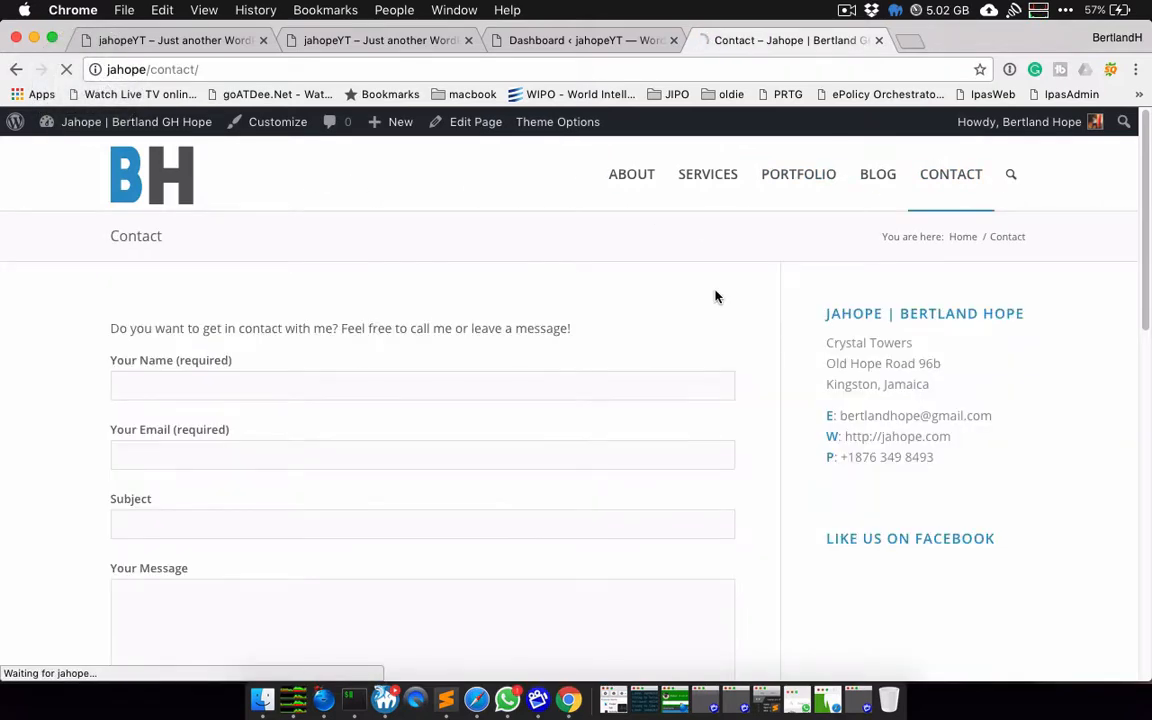
scroll(715, 296, "down", 3)
scroll(715, 296, "down", 10)
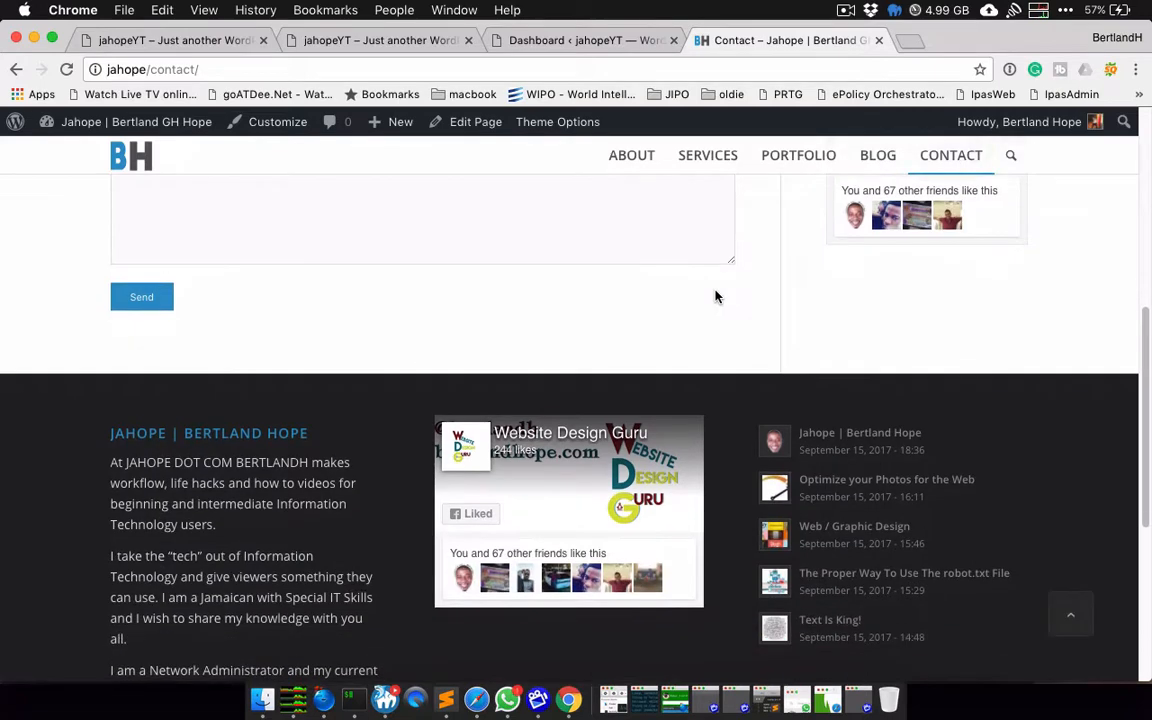
scroll(715, 296, "up", 15)
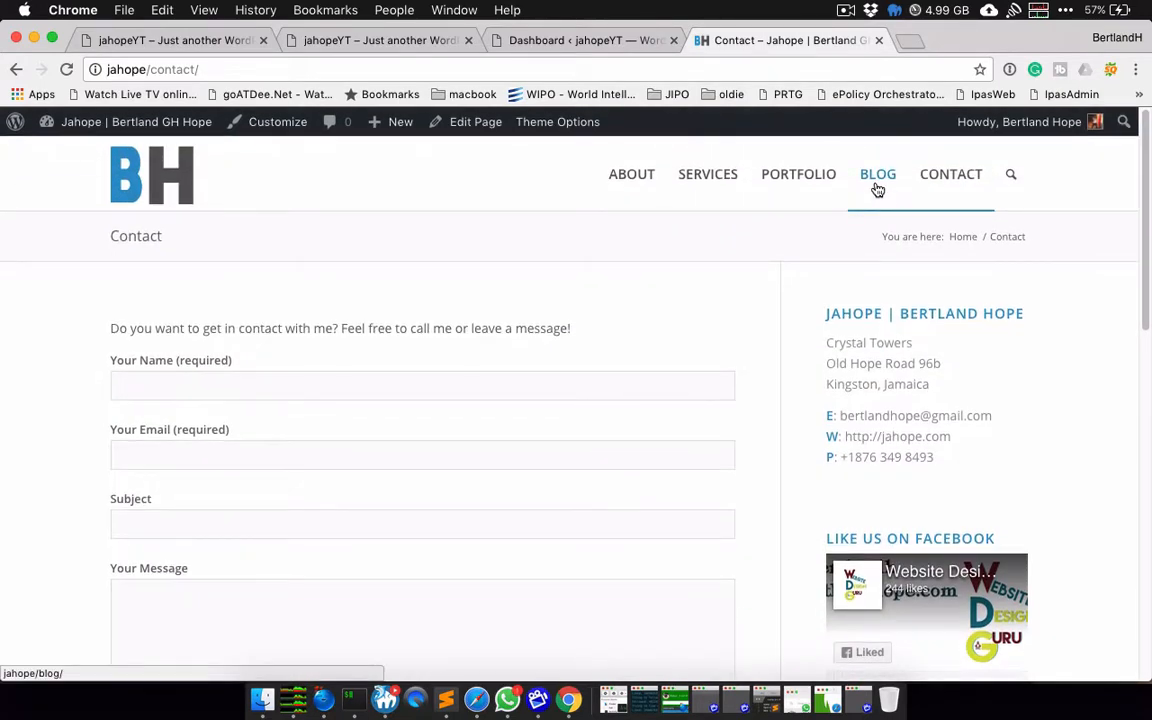
Step: Browse the Blog page's post grid, then go to the Portfolio page
left_click(878, 176)
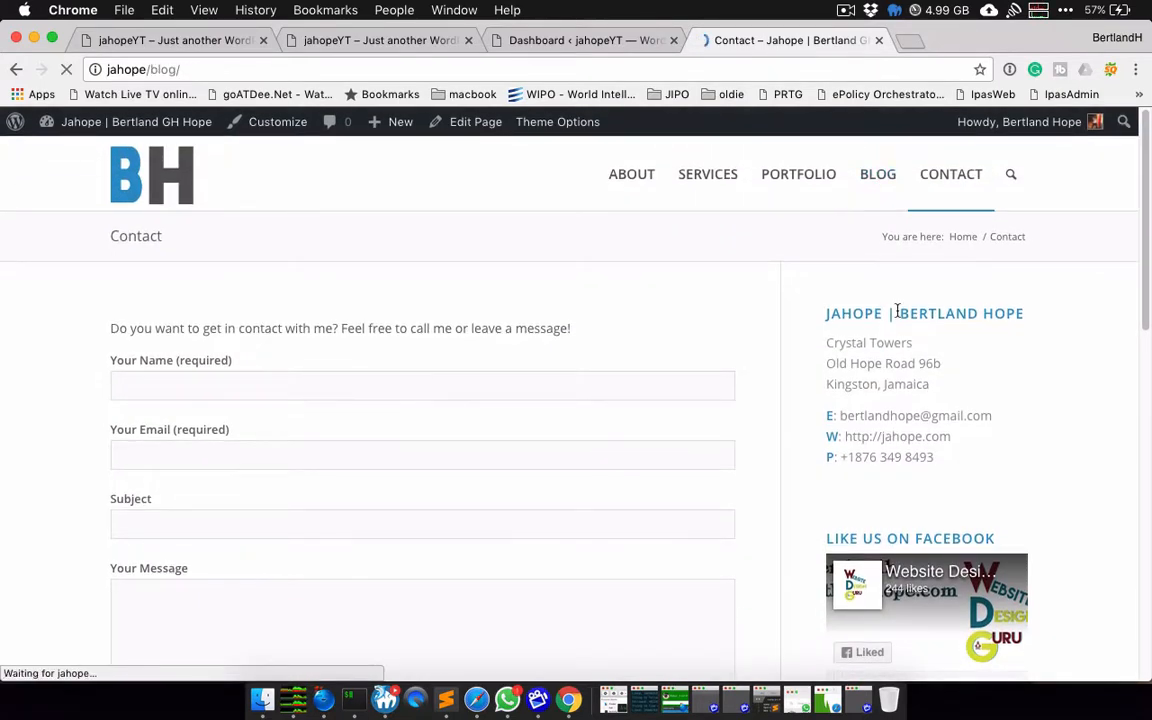
scroll(897, 310, "down", 10)
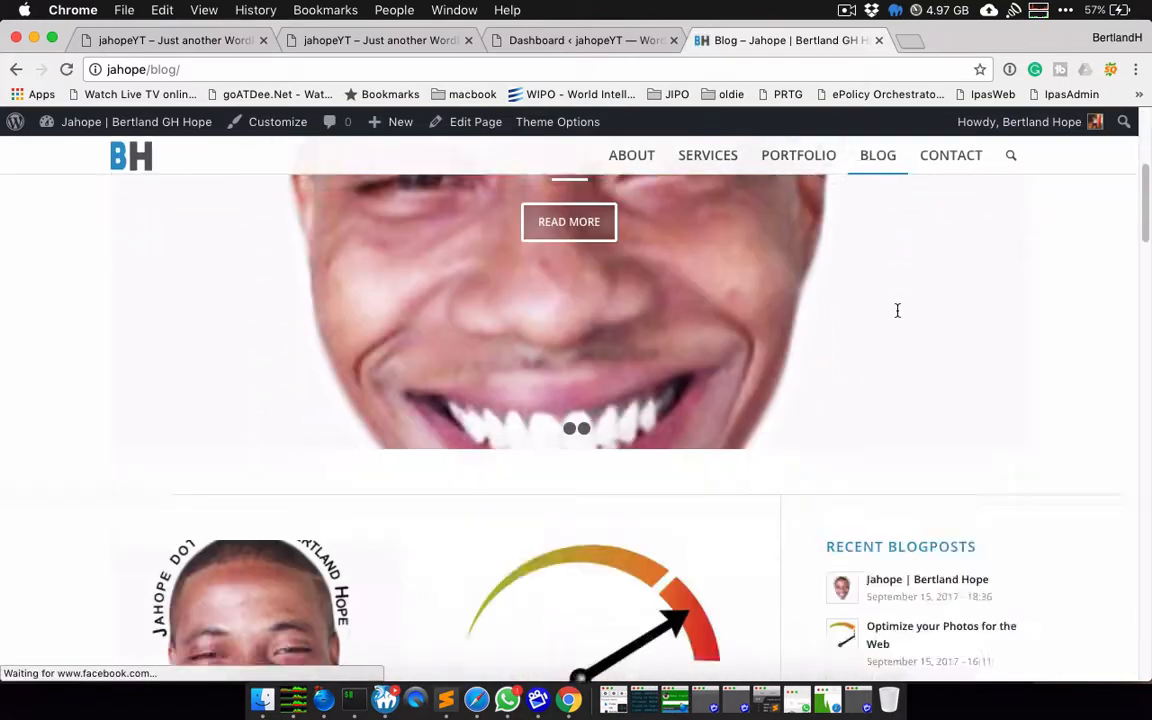
scroll(897, 310, "down", 12)
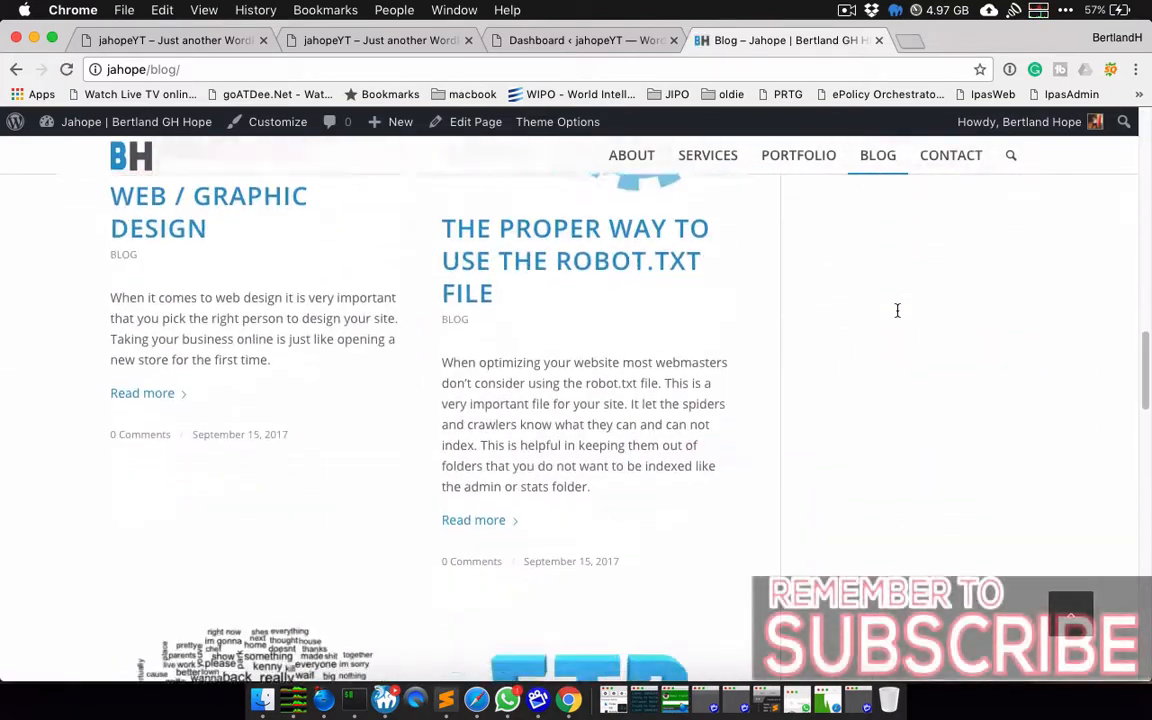
scroll(897, 310, "down", 15)
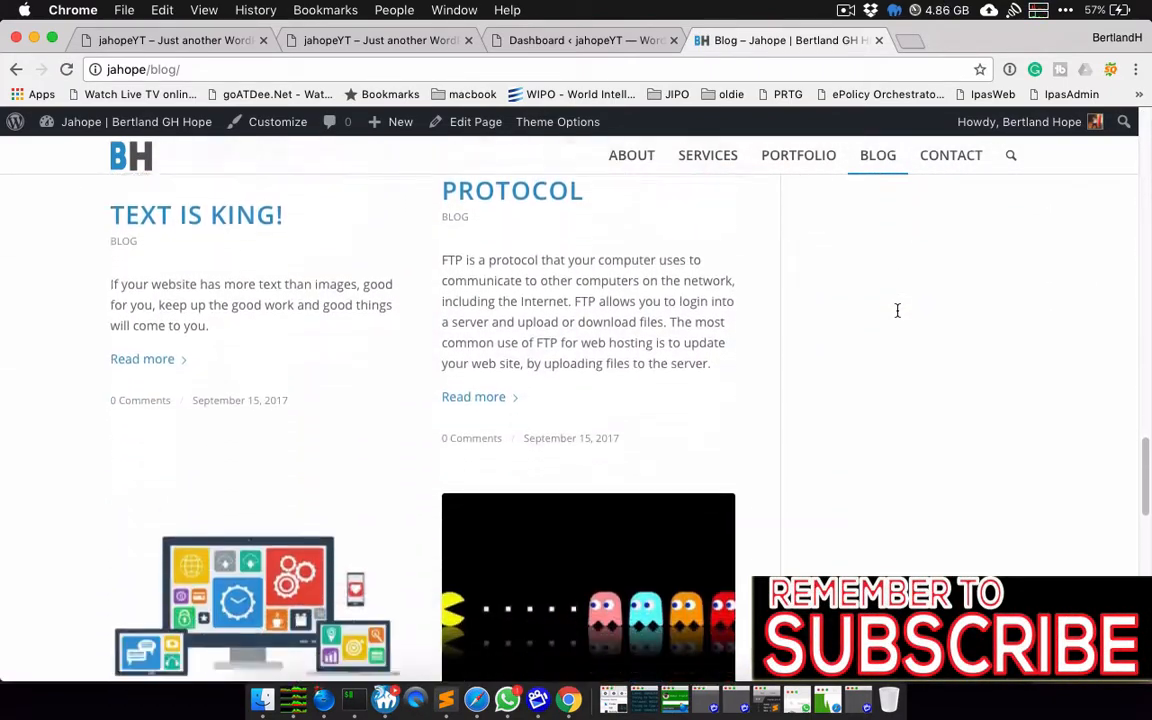
scroll(897, 310, "up", 20)
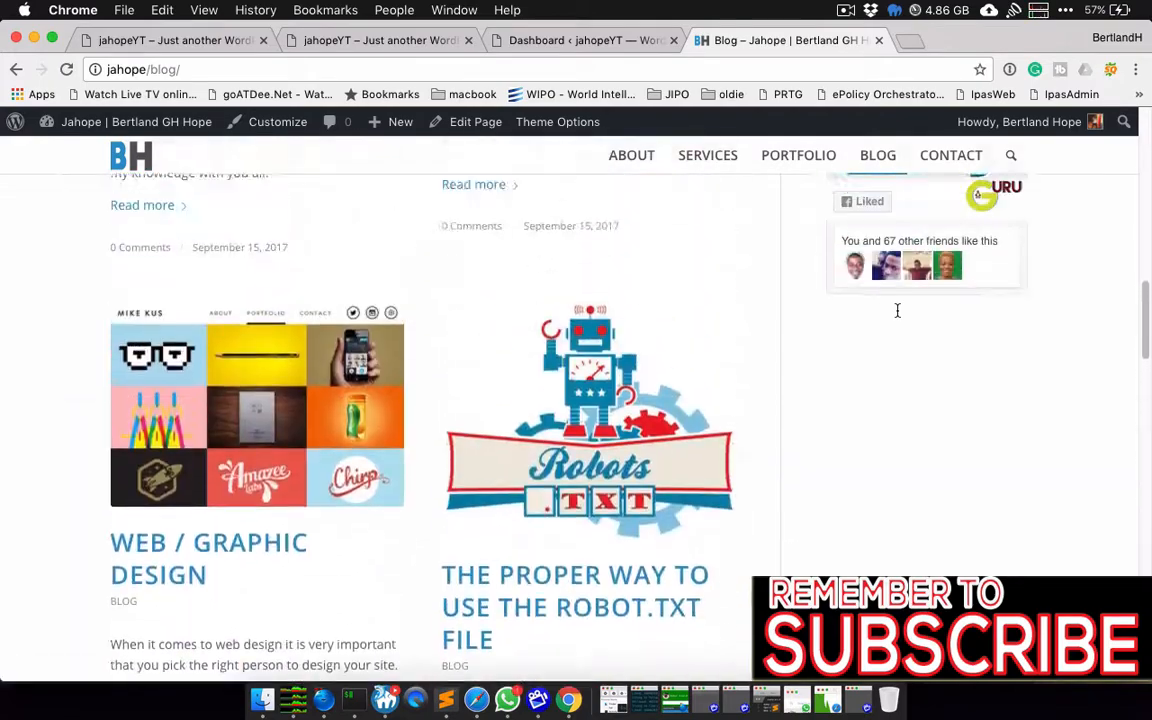
left_click(812, 160)
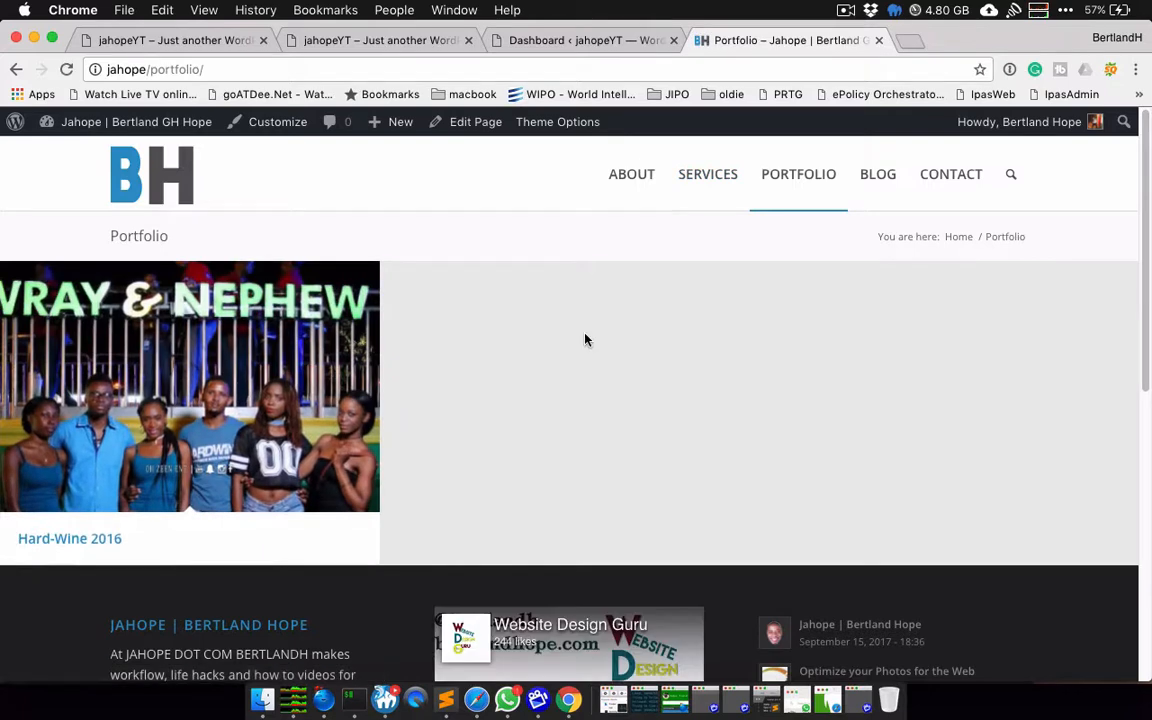
Step: From the Portfolio page, return to Blog and open the newest post, 'Jahope | Bertland Hope'
scroll(586, 339, "down", 3)
scroll(586, 339, "up", 1)
scroll(586, 339, "up", 2)
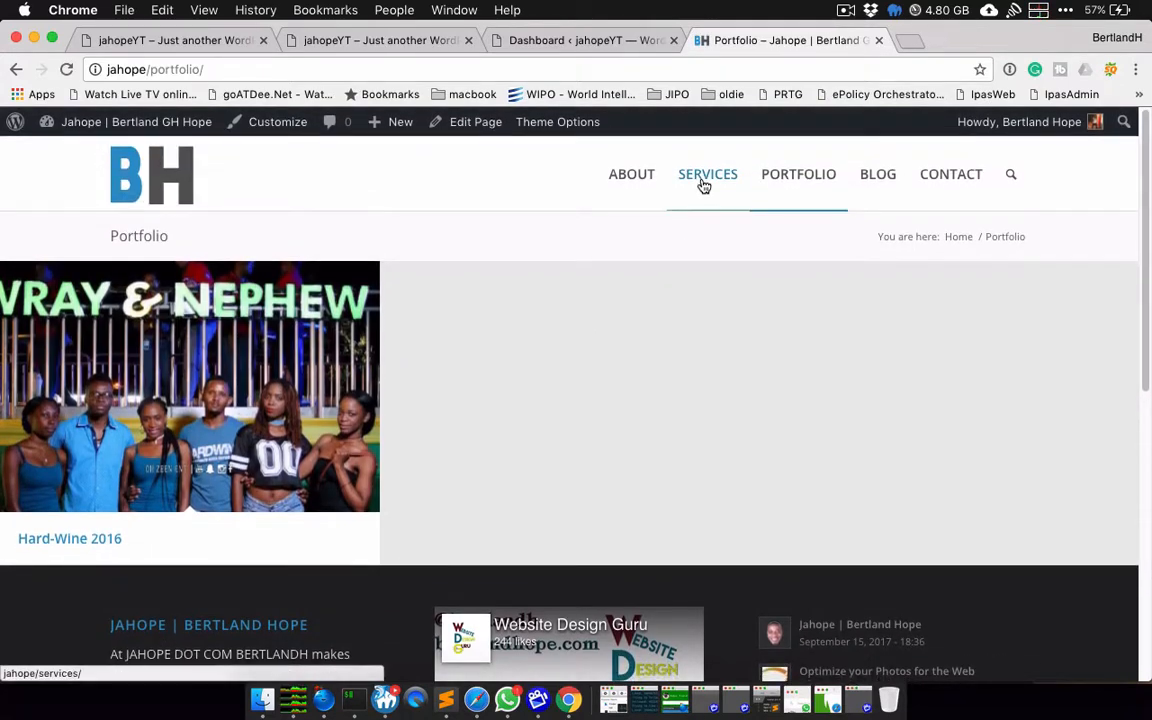
mouse_move(699, 185)
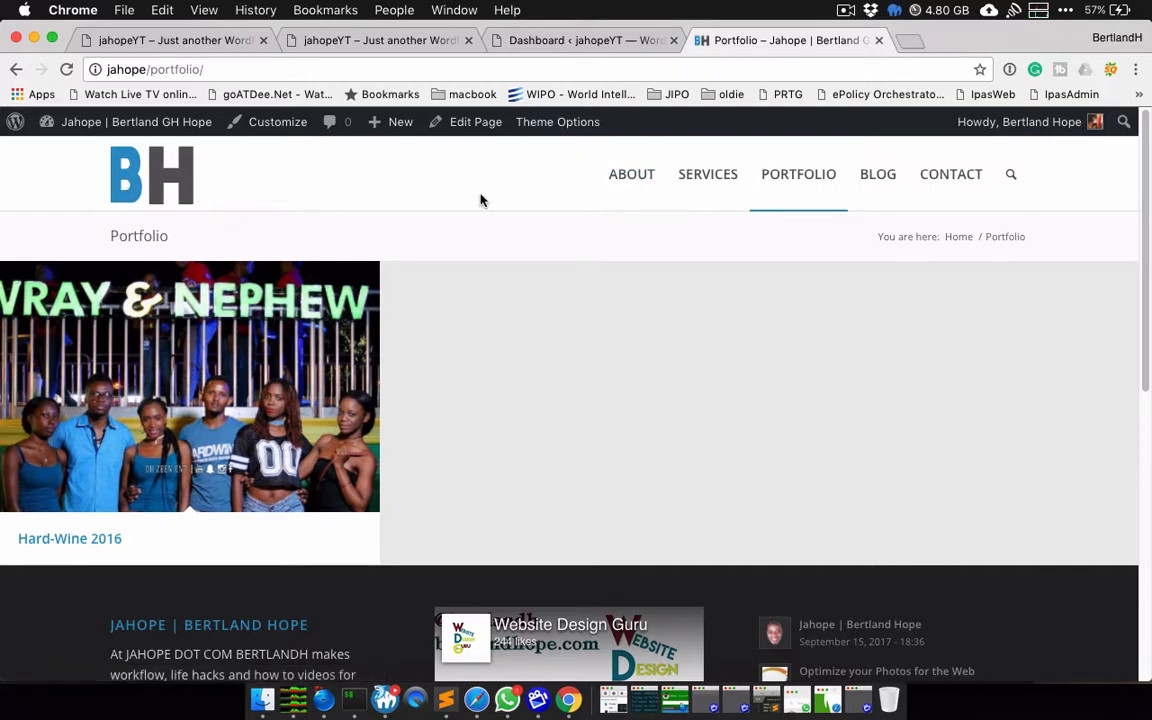
mouse_move(773, 202)
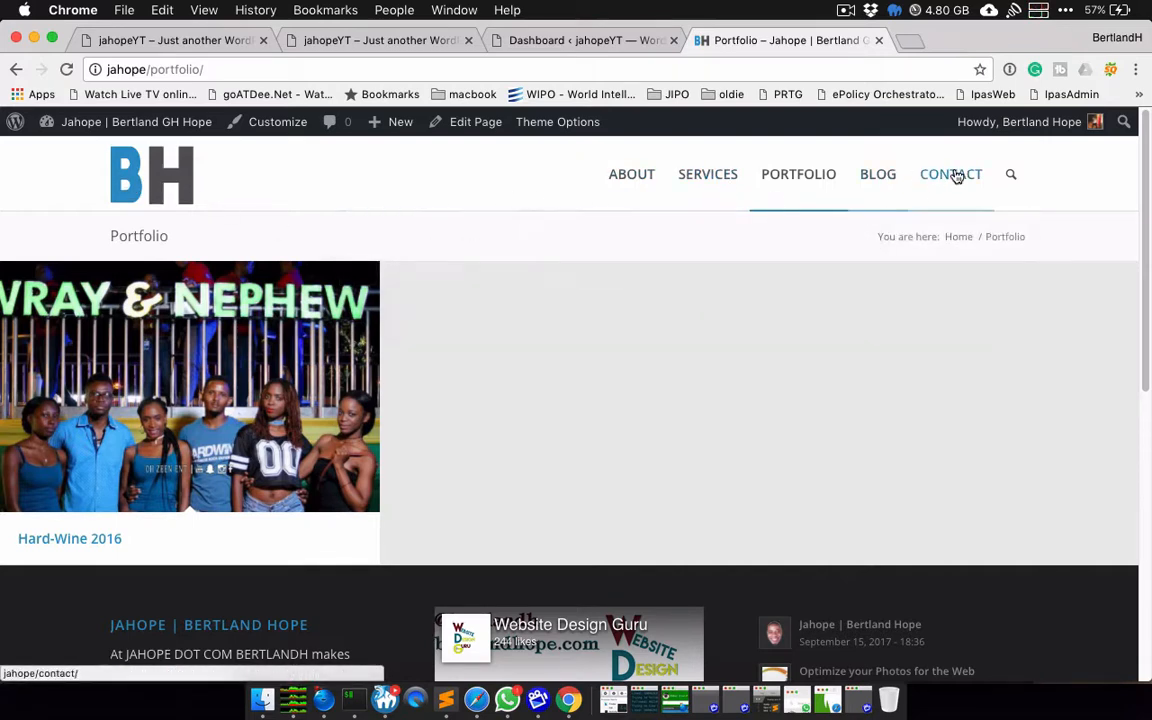
left_click(897, 179)
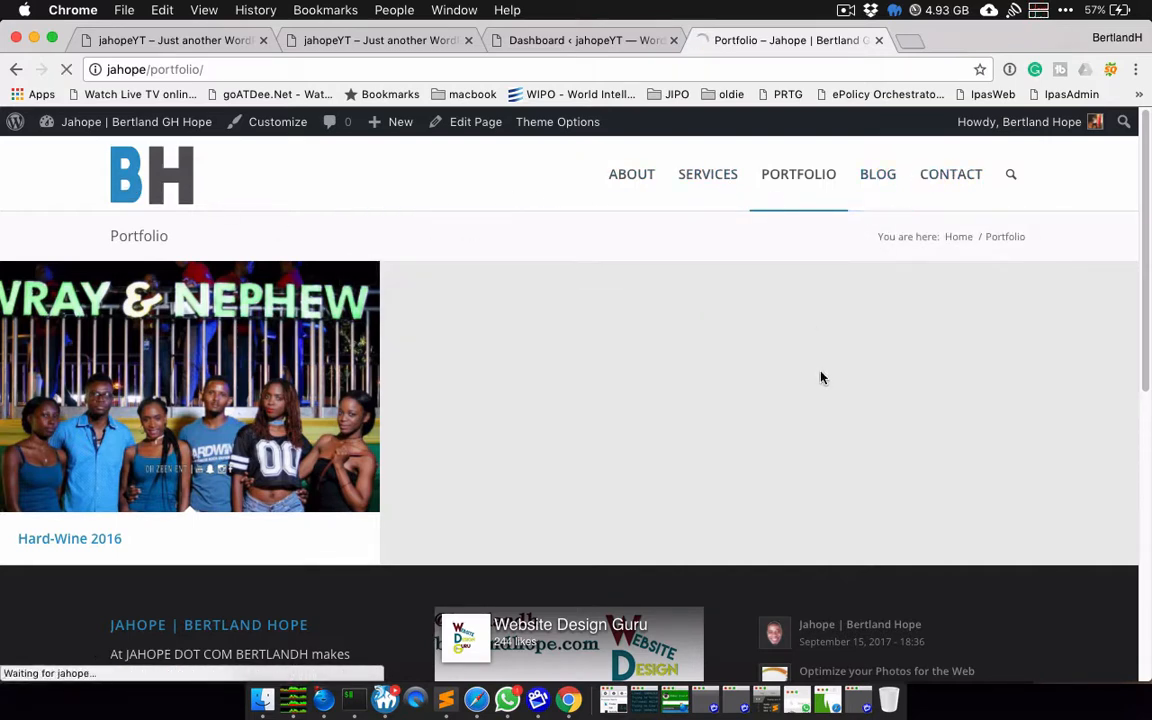
scroll(699, 419, "down", 10)
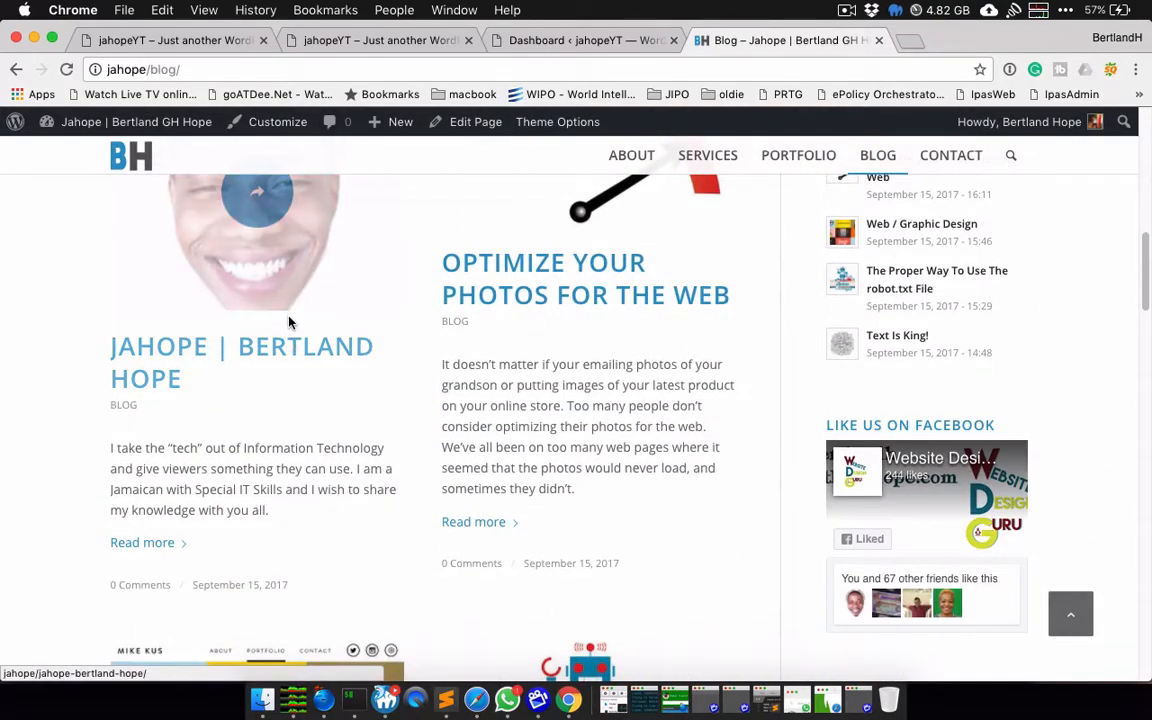
left_click(287, 343)
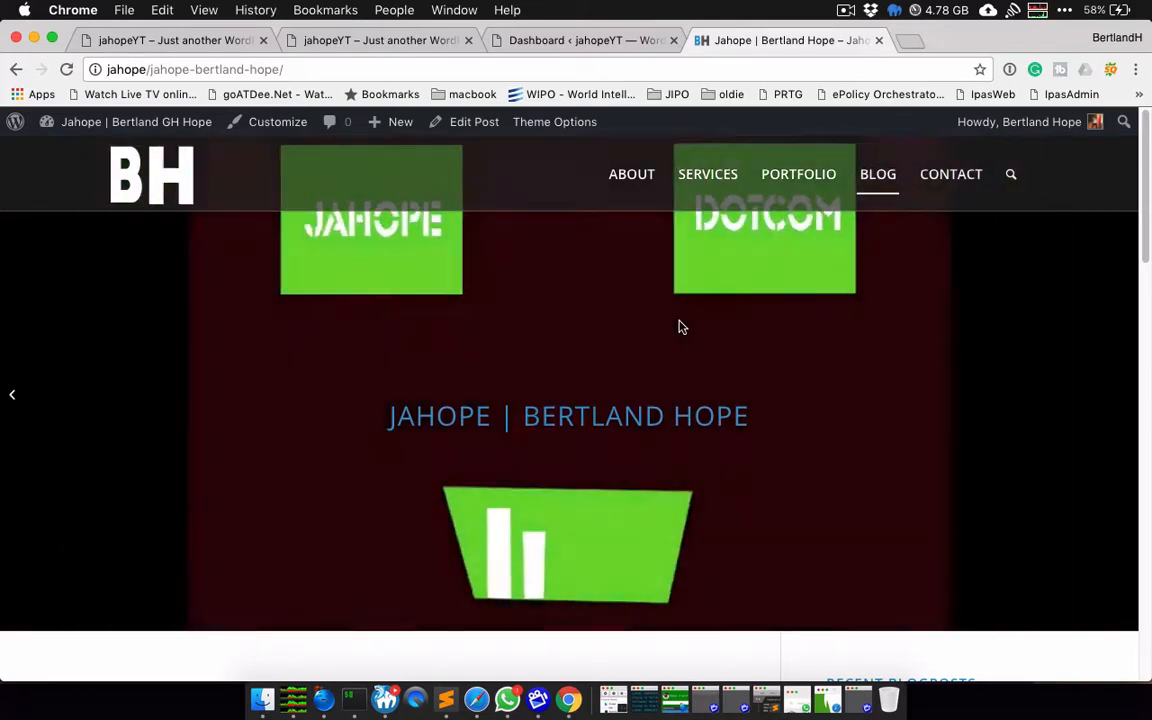
Step: Read through the 'Jahope | Bertland Hope' post, then minimize Chrome and bring MAMP PRO forward
scroll(926, 406, "down", 5)
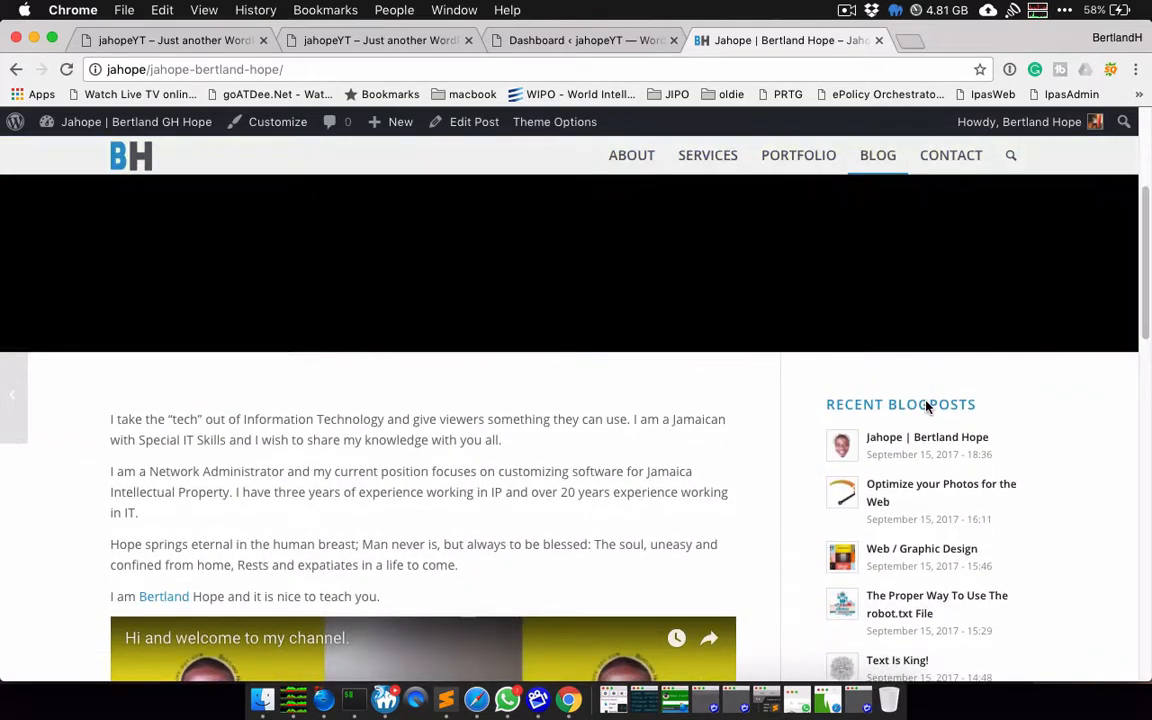
scroll(926, 406, "down", 3)
scroll(926, 406, "down", 5)
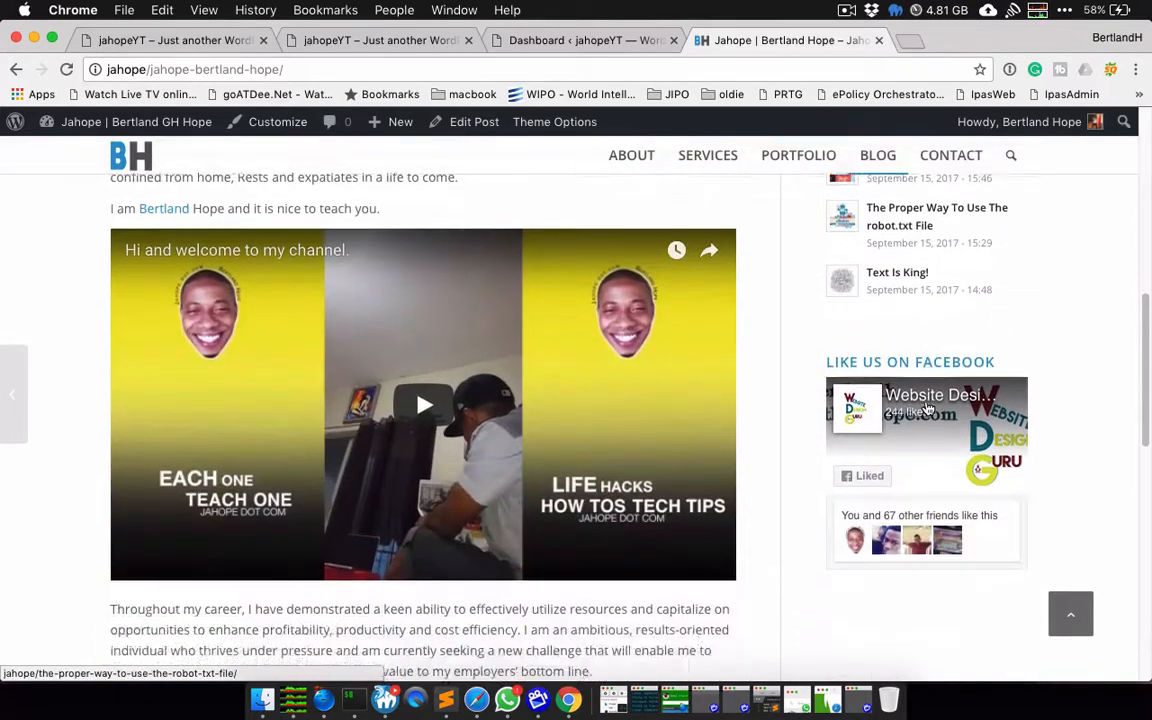
scroll(565, 392, "down", 2)
scroll(565, 392, "down", 6)
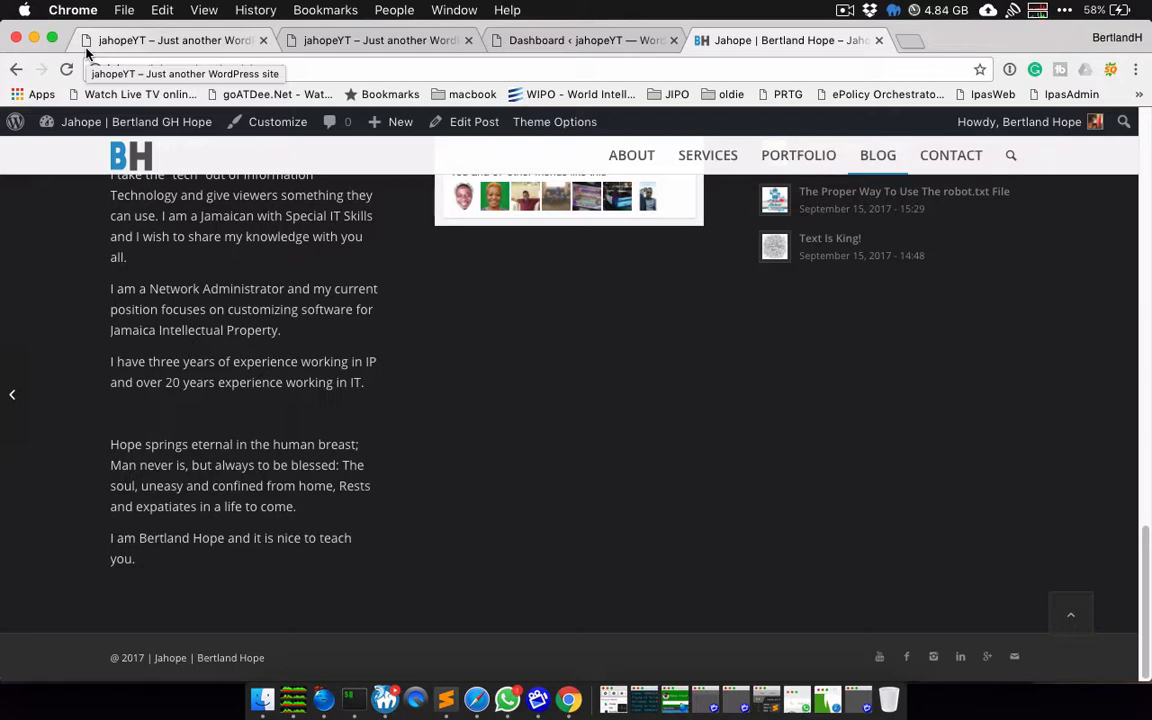
scroll(270, 353, "up", 10)
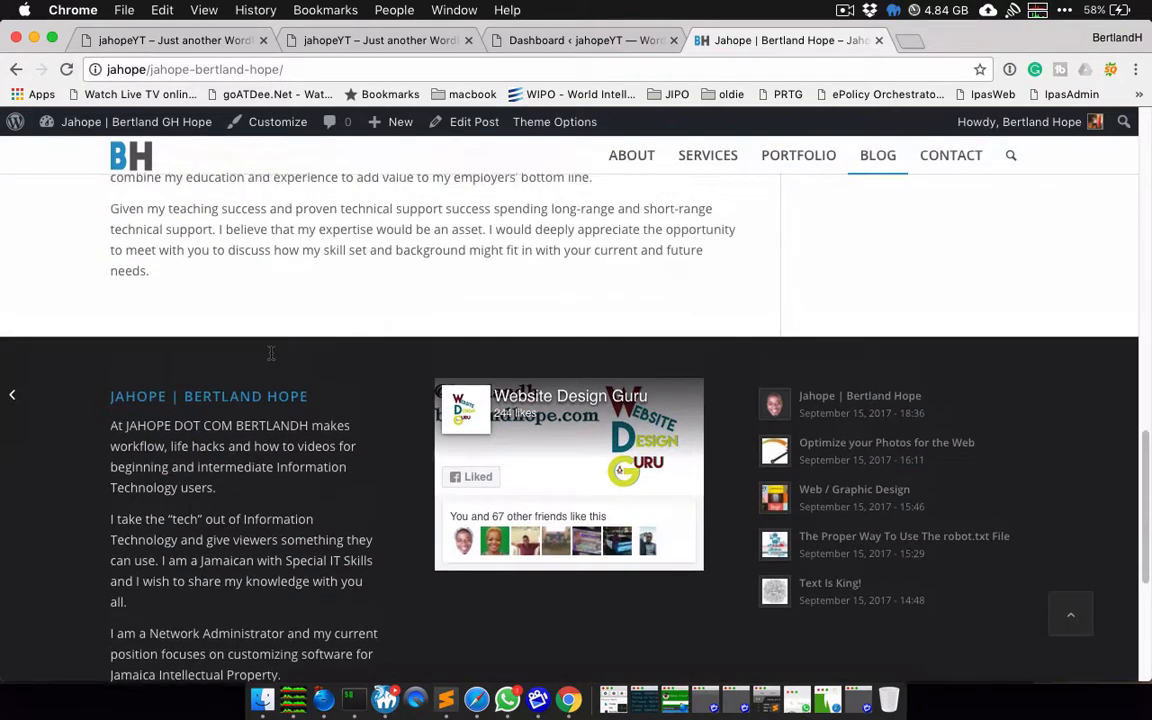
scroll(270, 353, "up", 10)
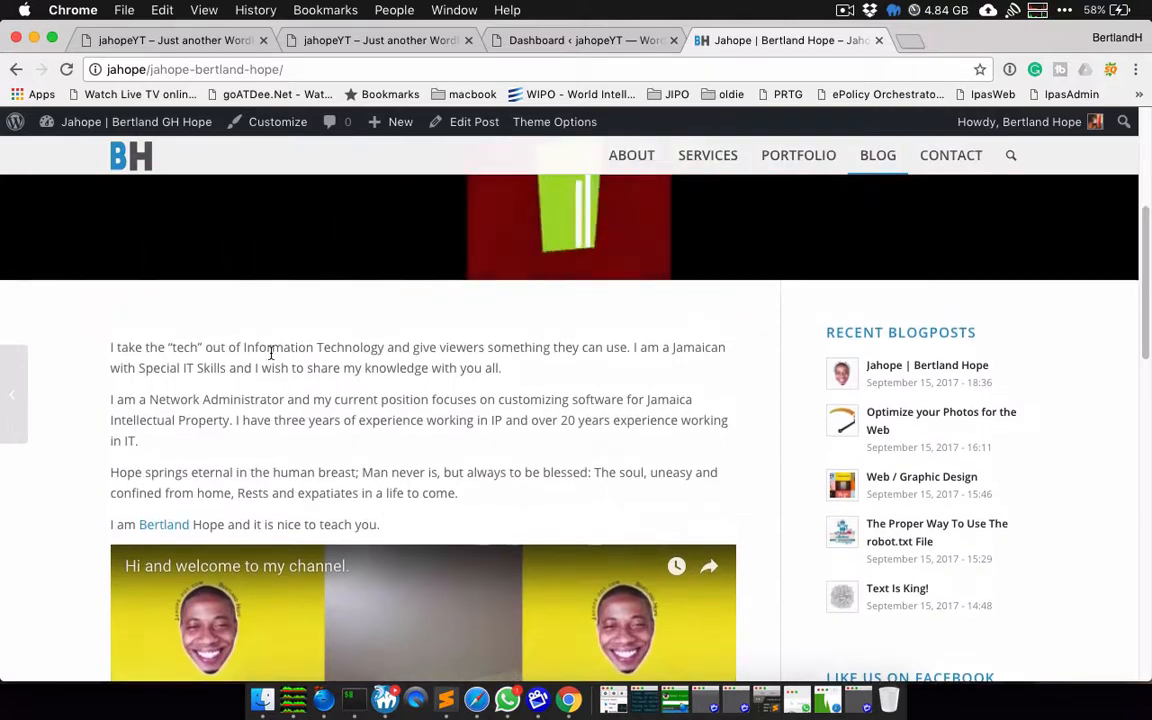
scroll(270, 353, "up", 3)
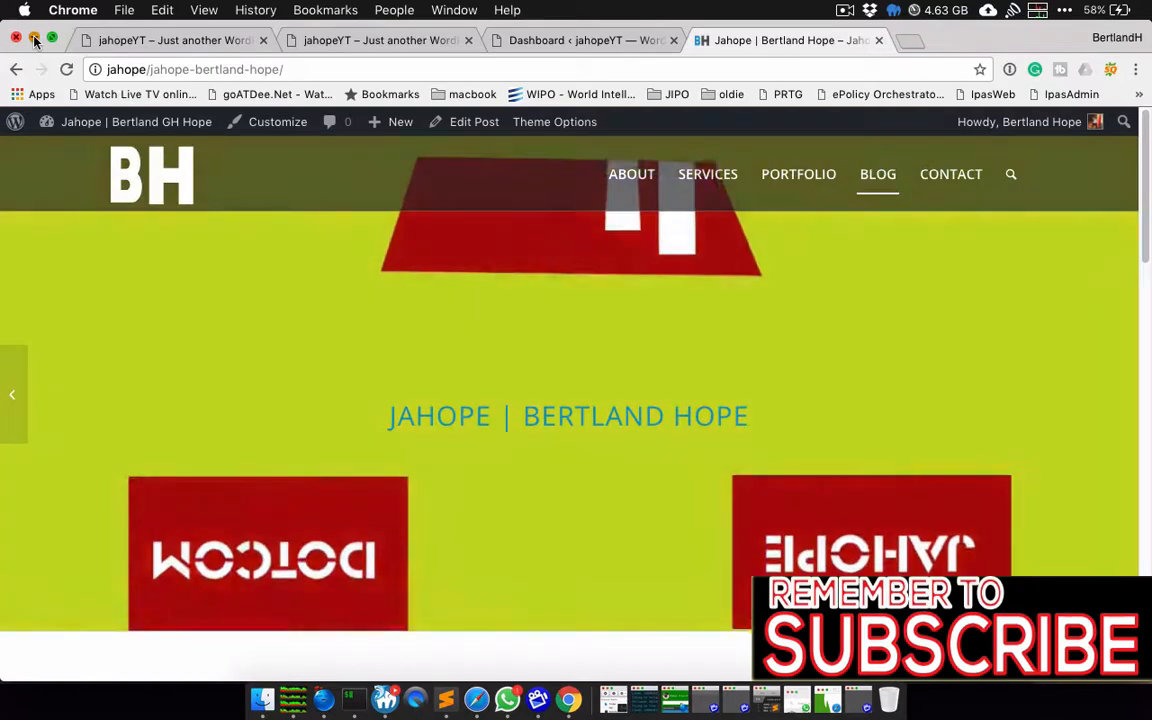
left_click(34, 40)
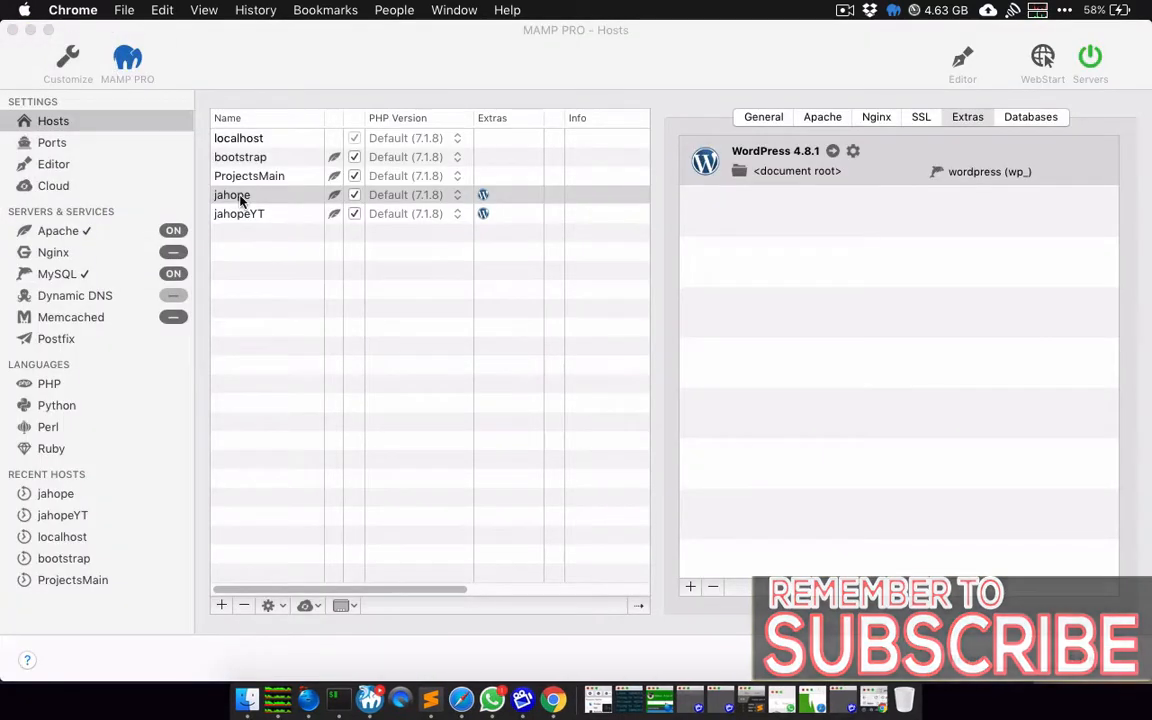
left_click(281, 328)
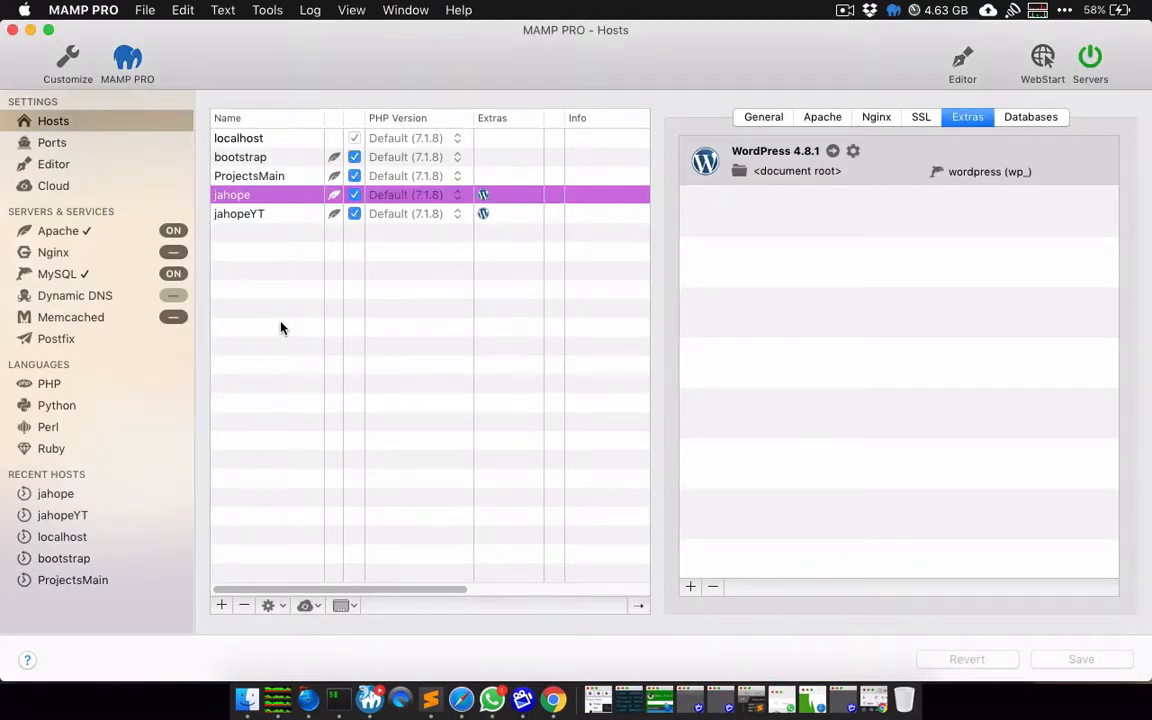